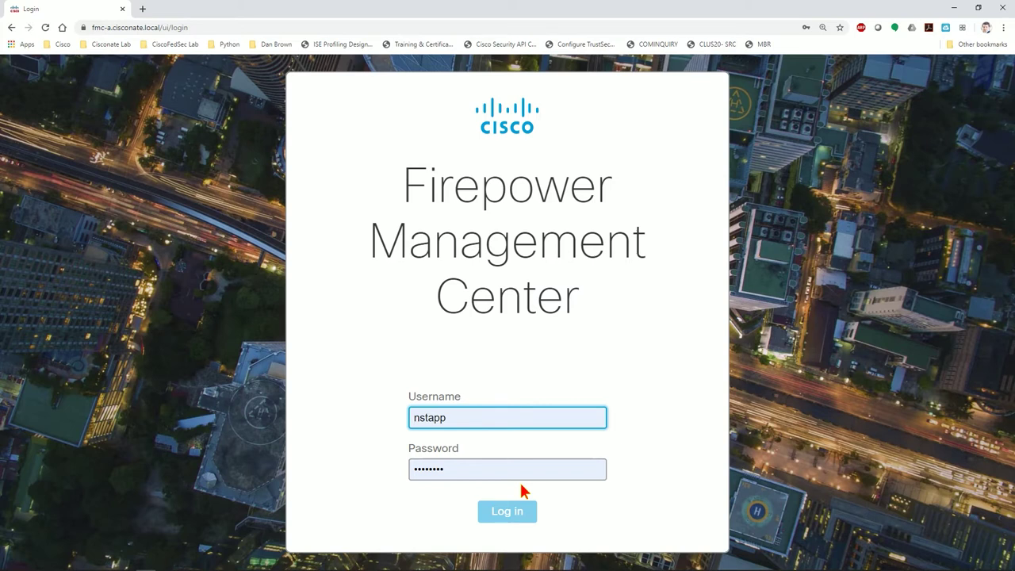
Step: Log in to Firepower Management Center with the prefilled credentials and open the HTTPS Certificate page of the system configuration
click(492, 515)
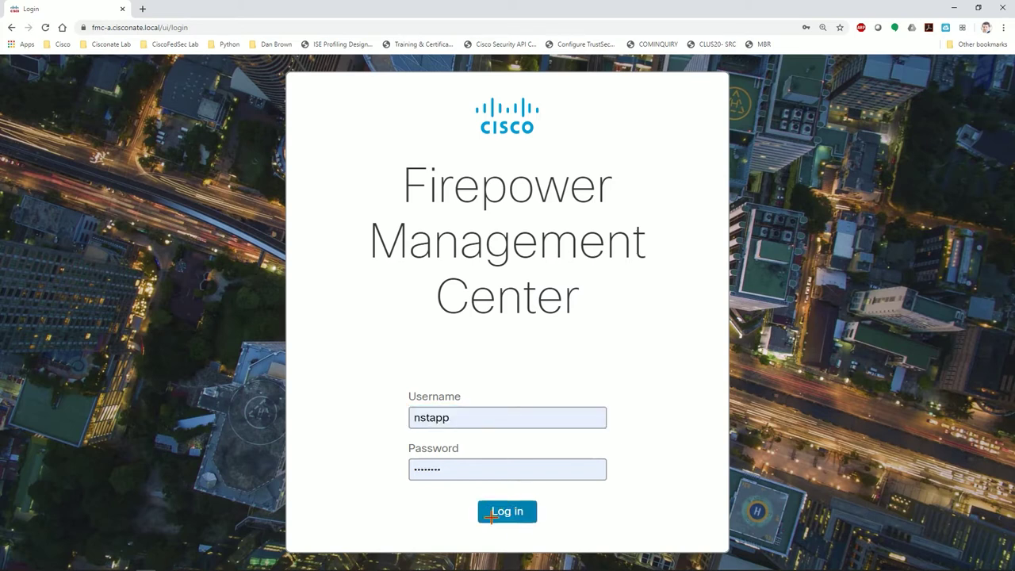
click(513, 515)
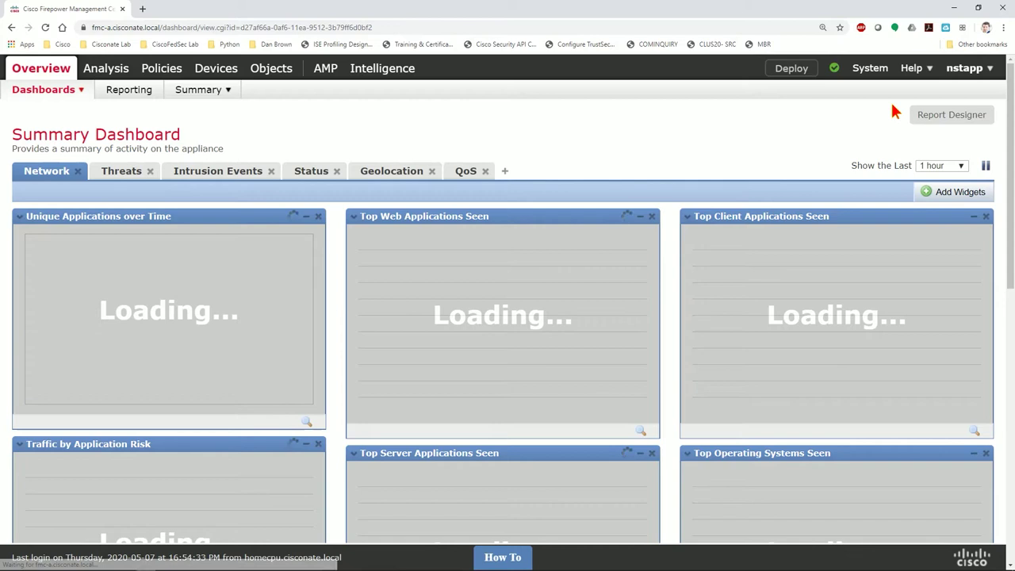
mouse_move(869, 68)
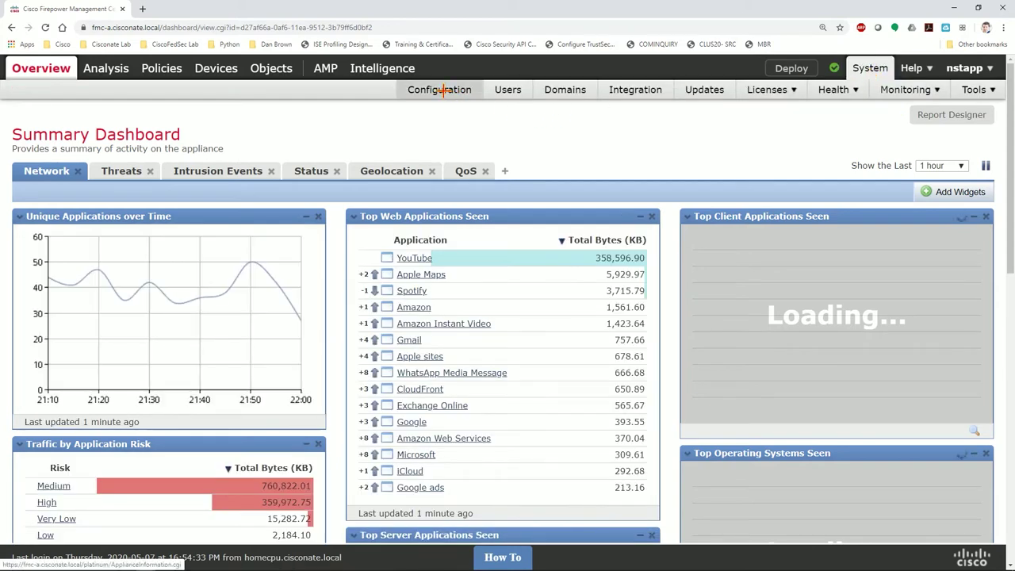
click(441, 89)
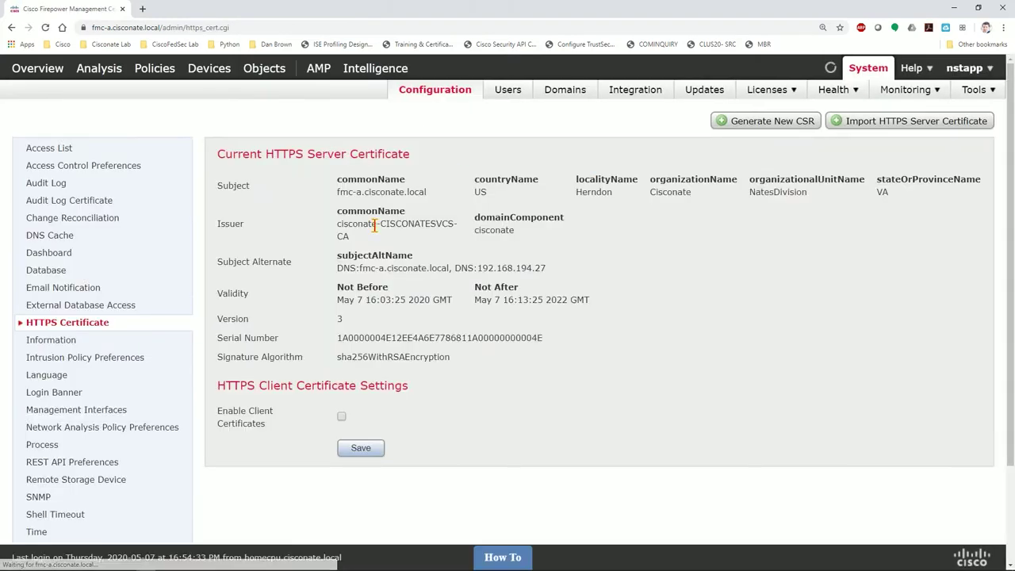
Step: Inspect the current HTTPS server certificate and check its subject common name in the browser's certificate details
drag(218, 154, 573, 249)
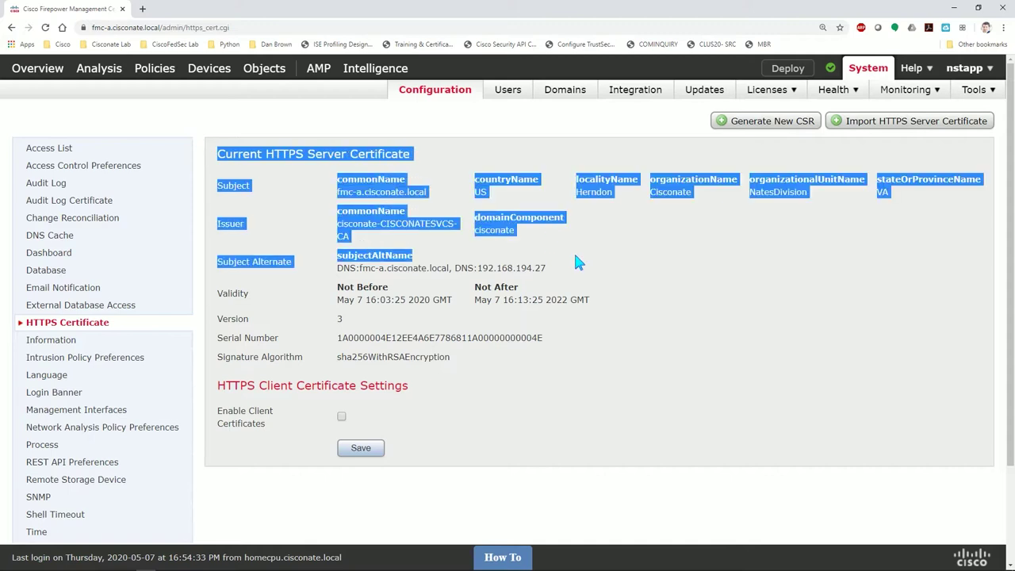
click(82, 27)
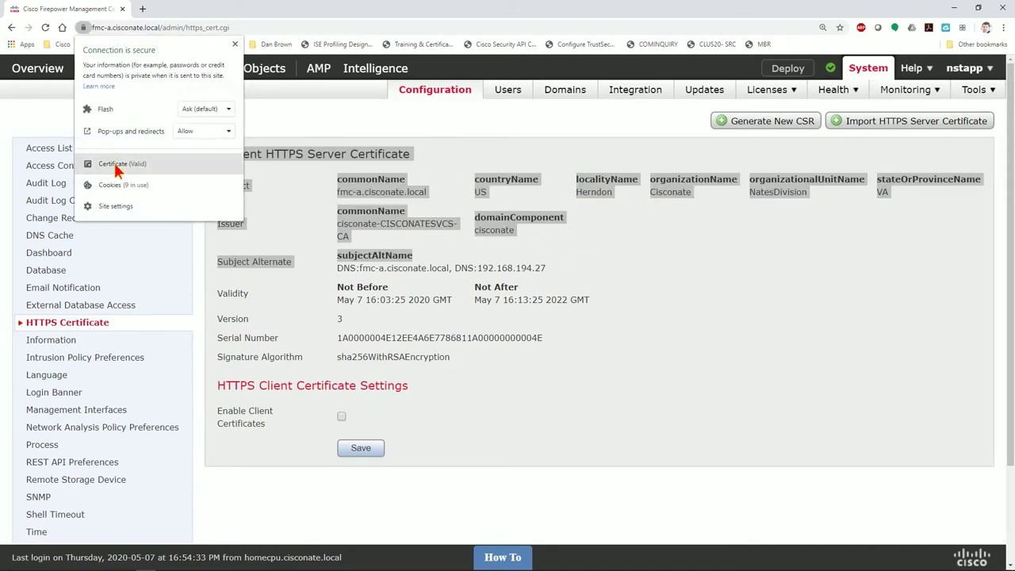
click(113, 164)
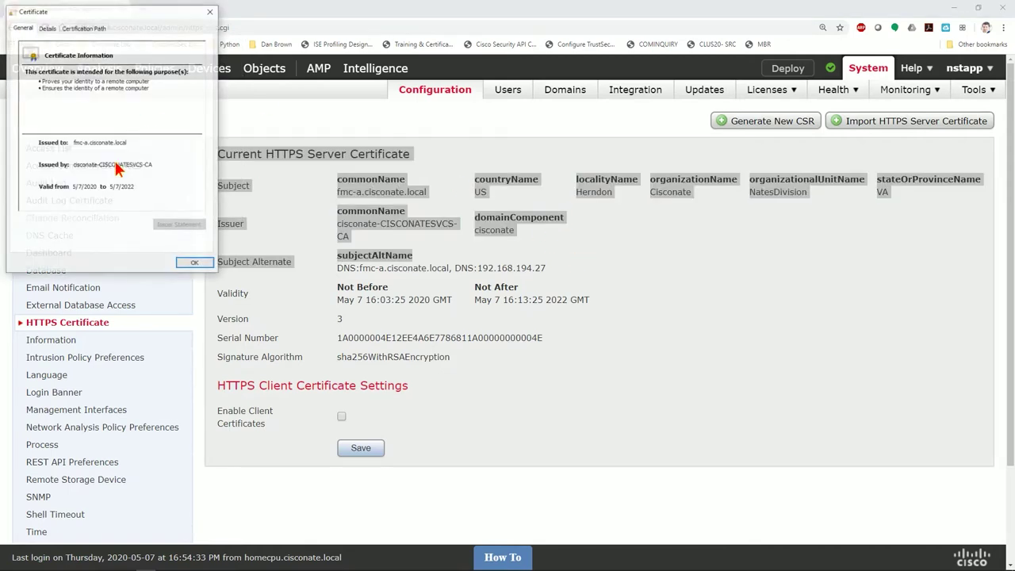
click(46, 28)
scroll(135, 113, down, 5)
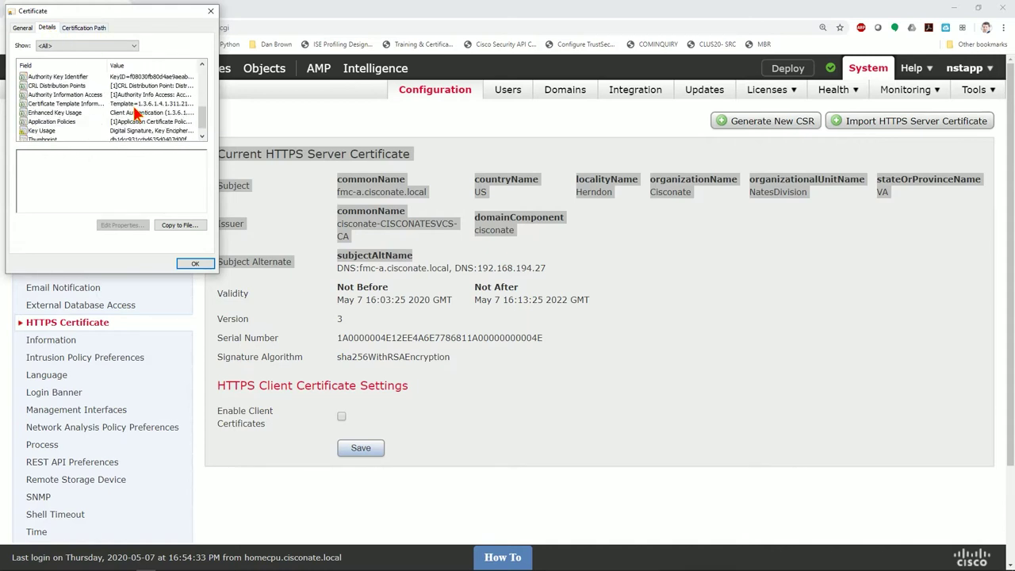
scroll(76, 133, up, 3)
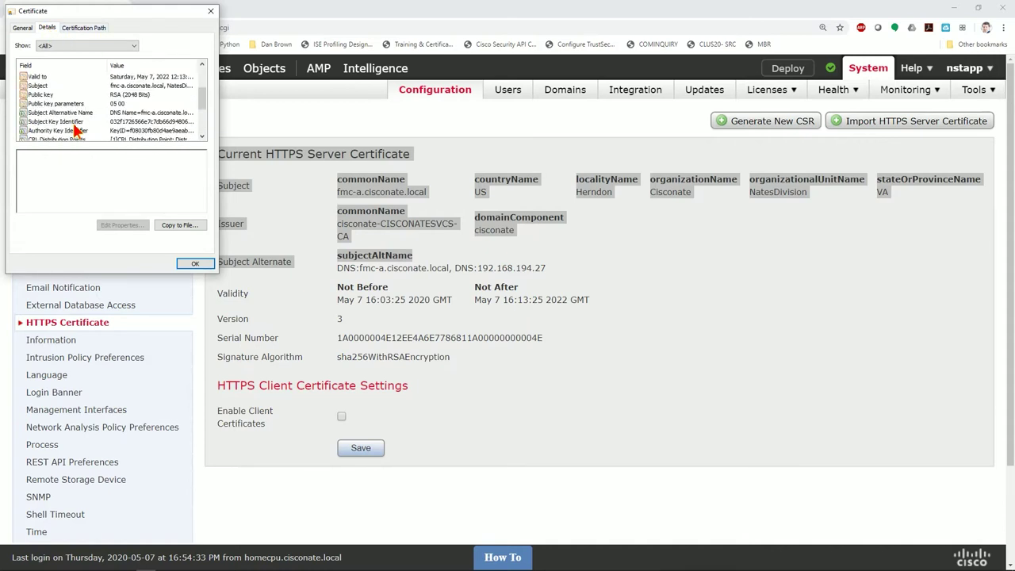
click(54, 85)
click(32, 154)
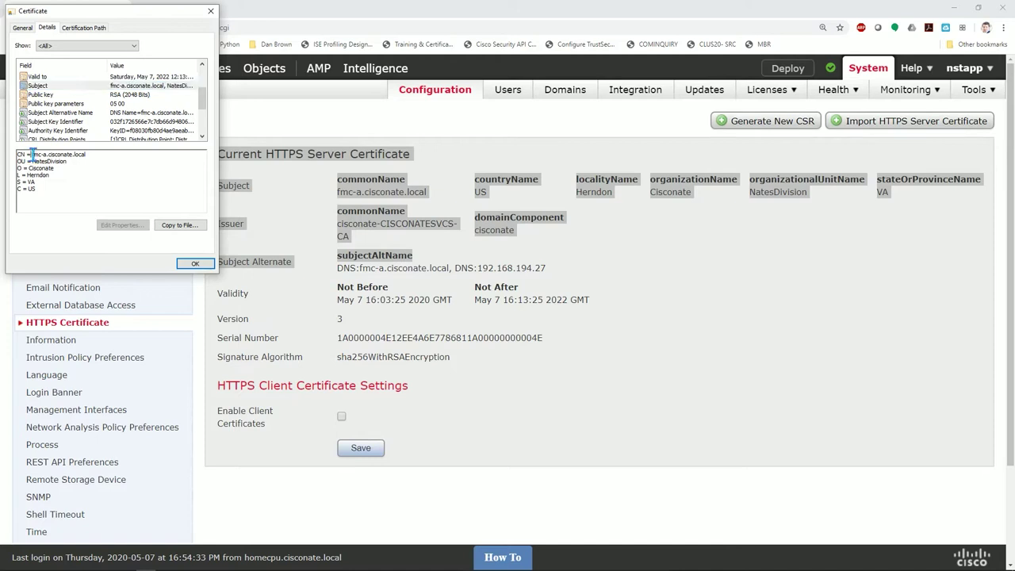
drag(32, 155, 100, 156)
click(194, 264)
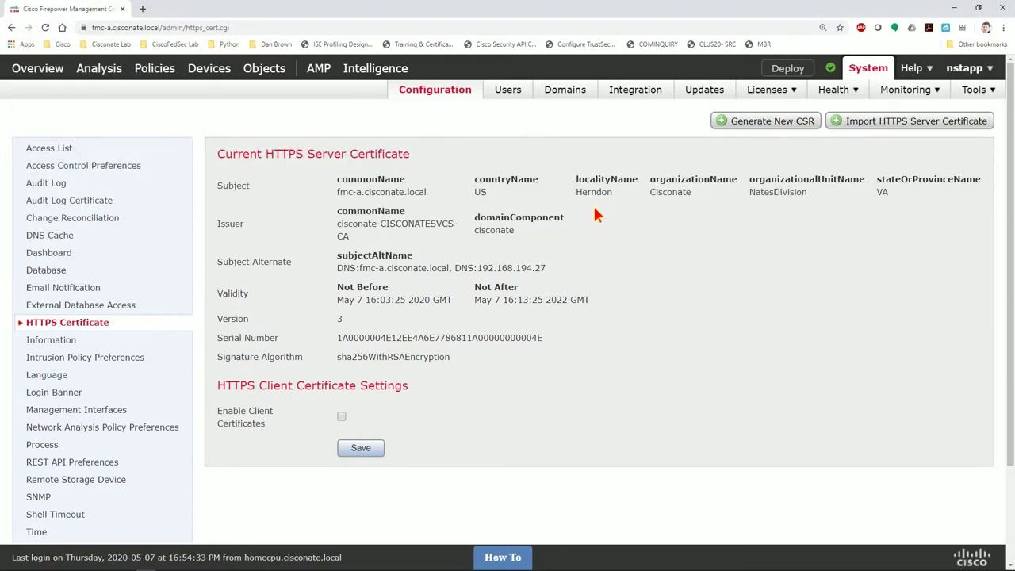
Step: Examine the issuer, subject alternative names, organization and organizational unit of the current HTTPS server certificate
drag(338, 225, 355, 242)
click(357, 241)
drag(338, 267, 547, 269)
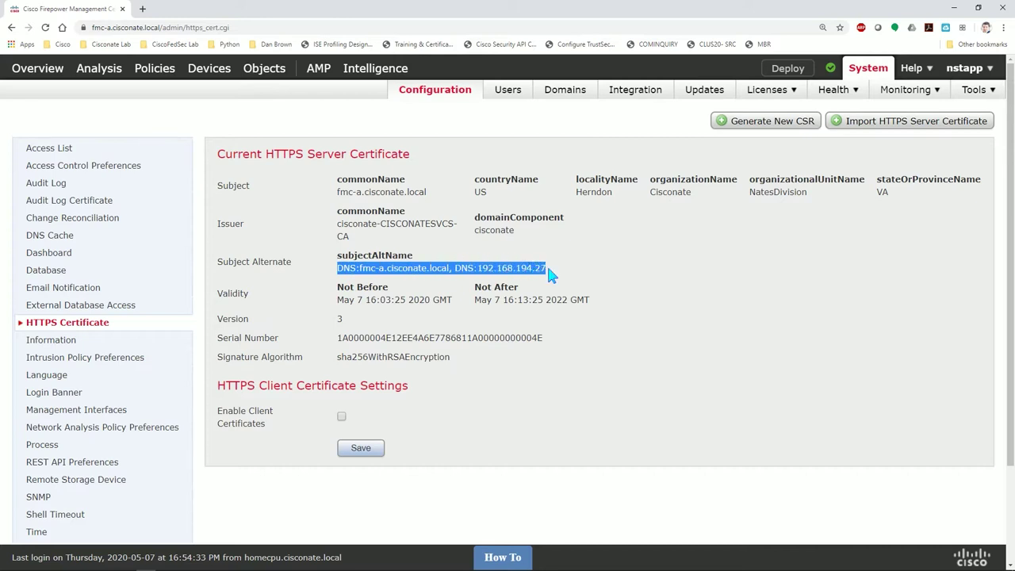
click(547, 267)
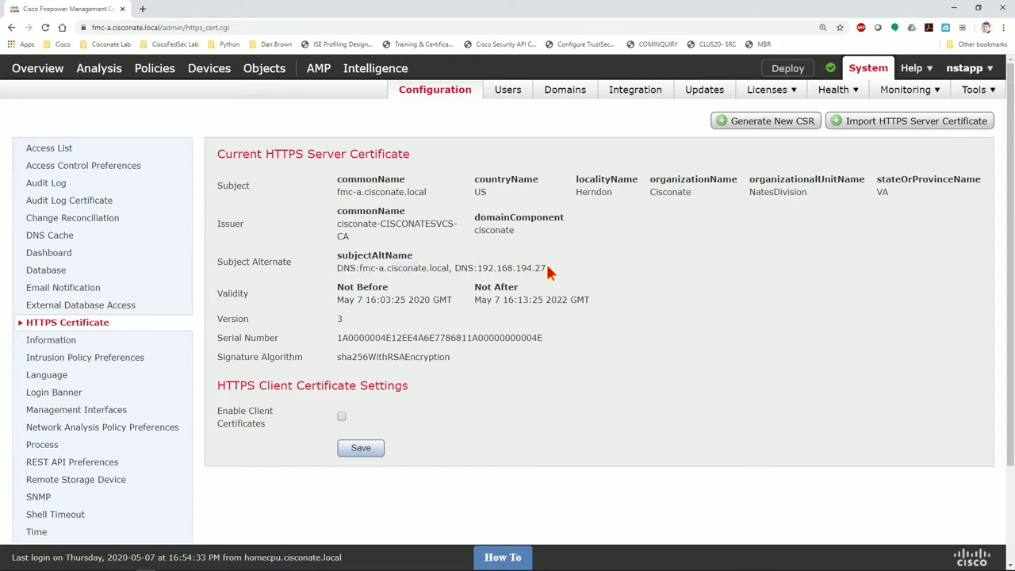
drag(338, 266, 547, 269)
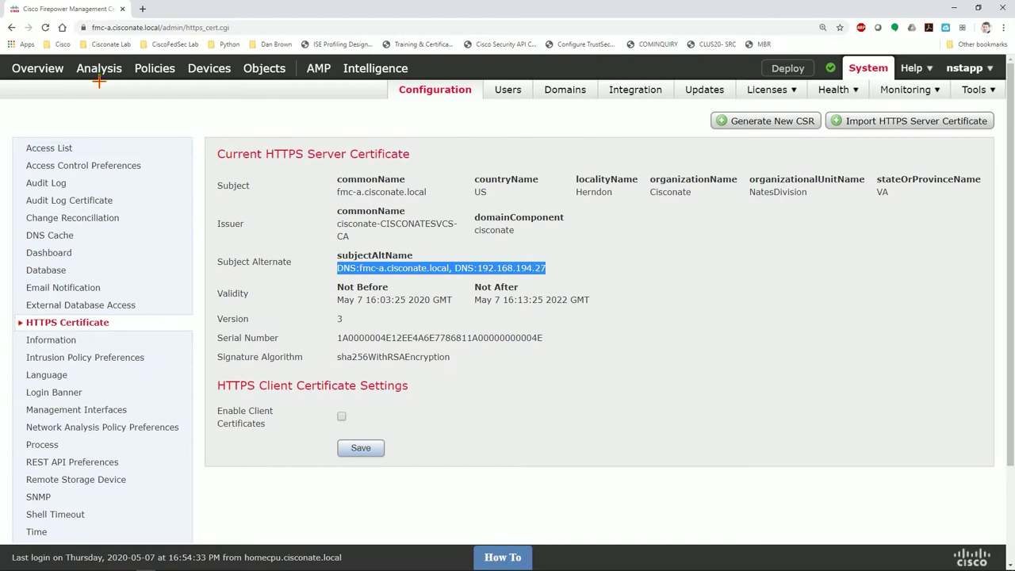
mouse_move(87, 68)
click(666, 259)
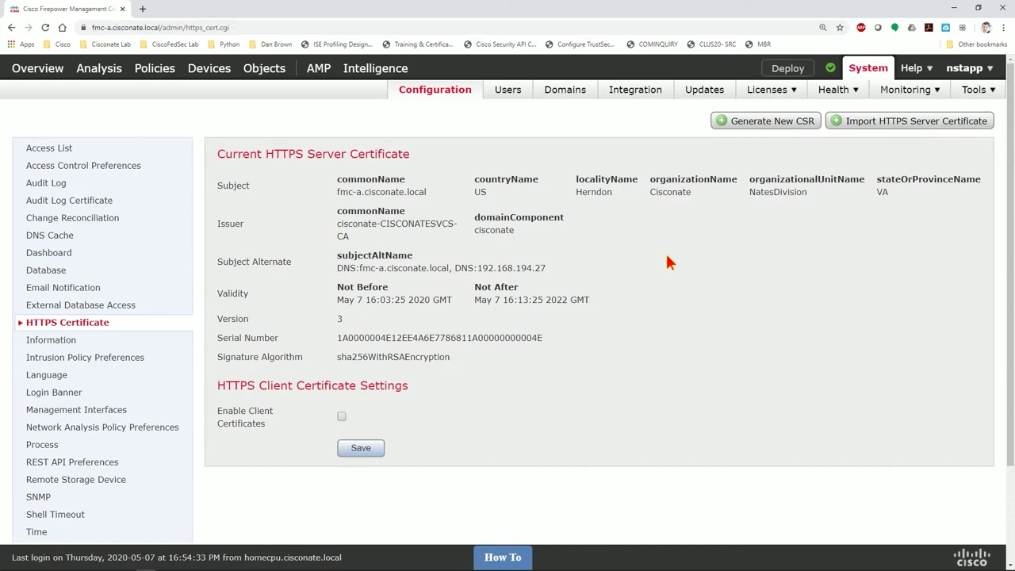
drag(649, 195, 691, 198)
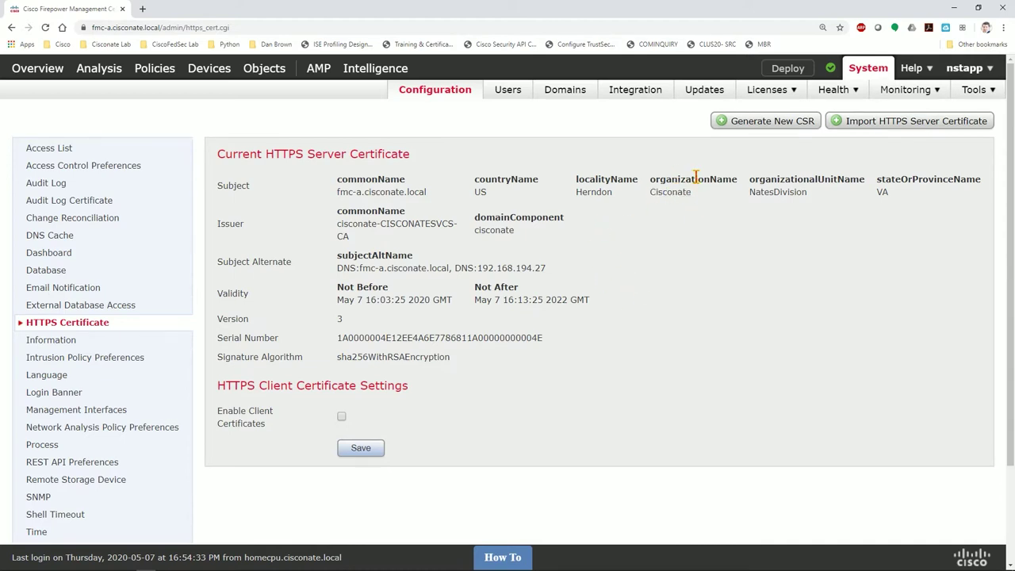
mouse_move(757, 180)
mouse_down()
mouse_move(795, 192)
mouse_move(746, 185)
mouse_up()
click(813, 194)
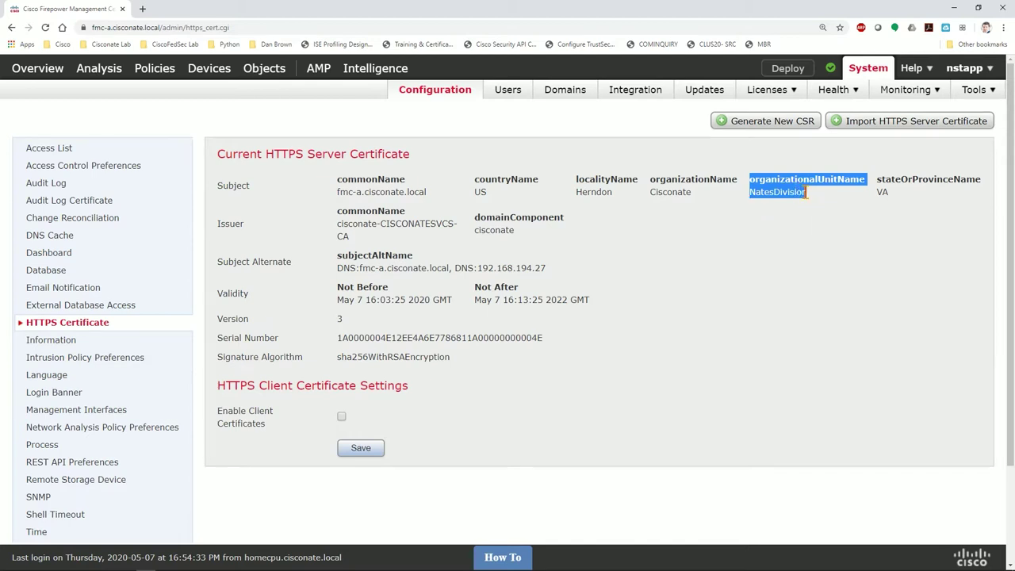
drag(807, 190, 804, 195)
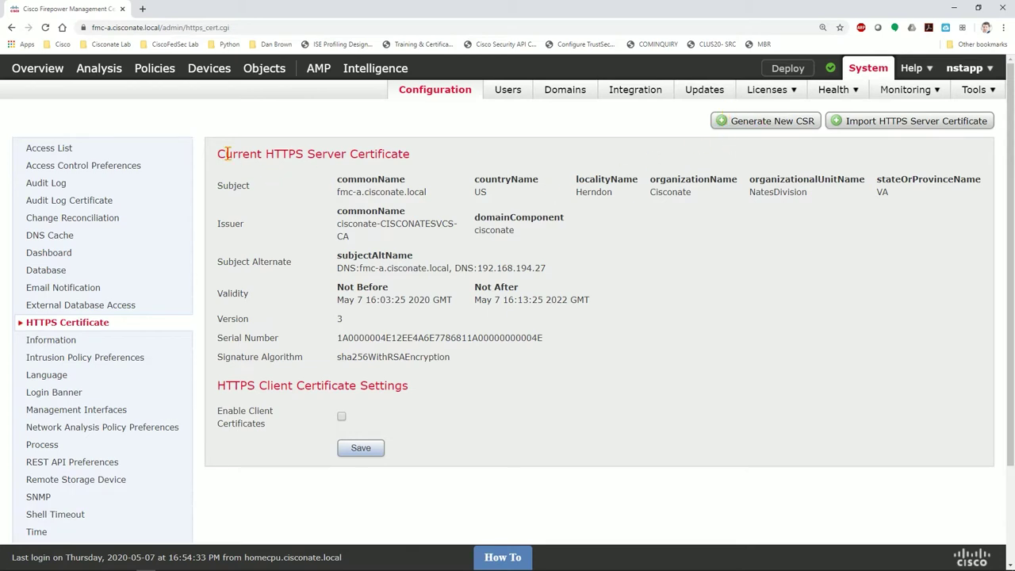
Step: Review the fields offered for generating a new certificate signing request and close the form without generating one
click(766, 89)
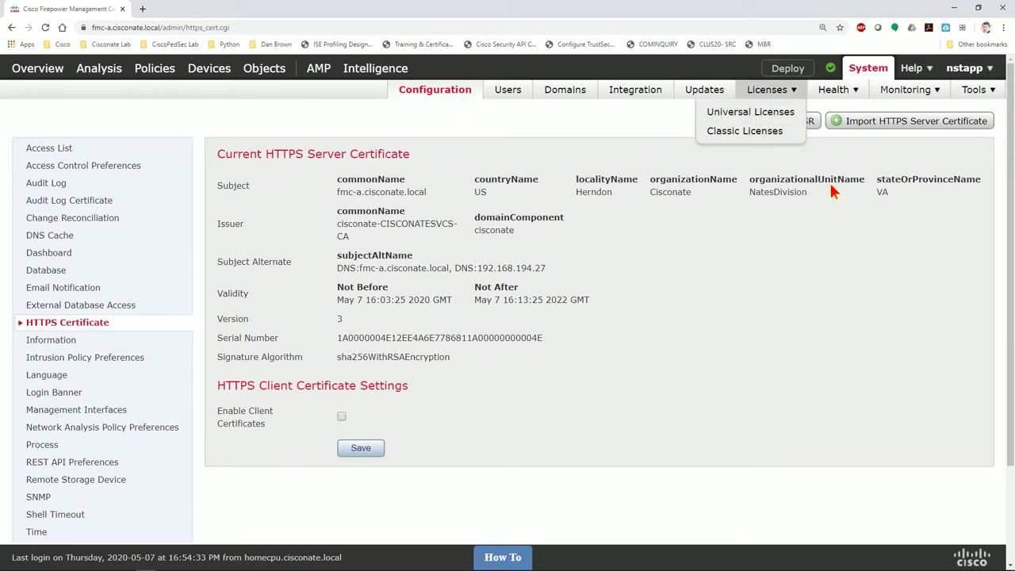
click(808, 123)
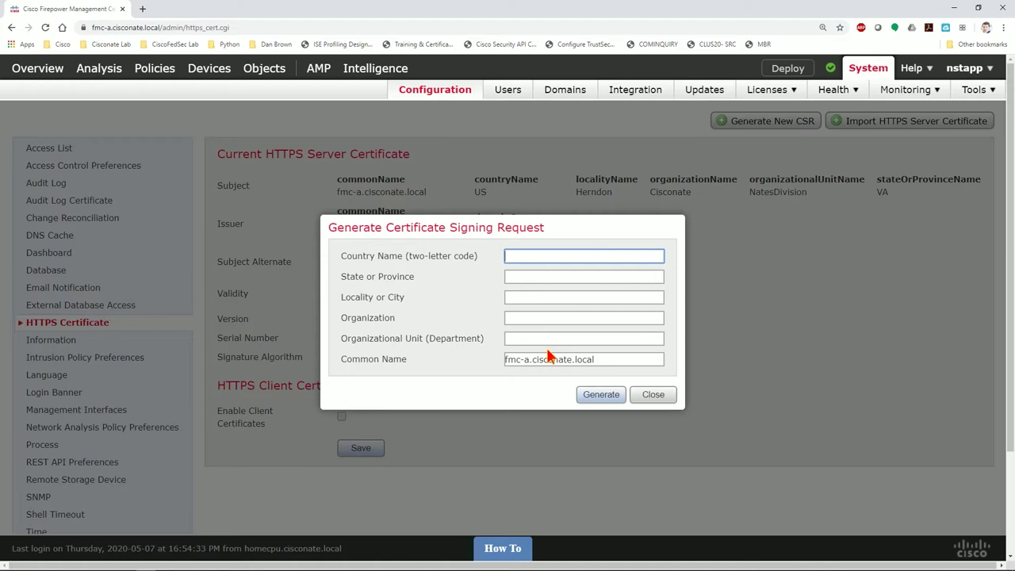
click(506, 255)
click(676, 355)
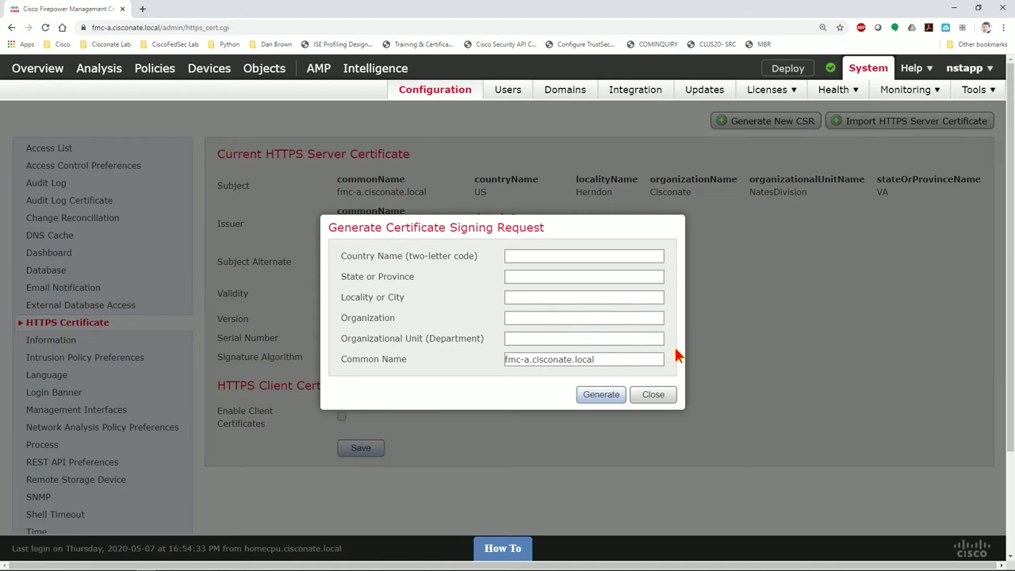
click(653, 396)
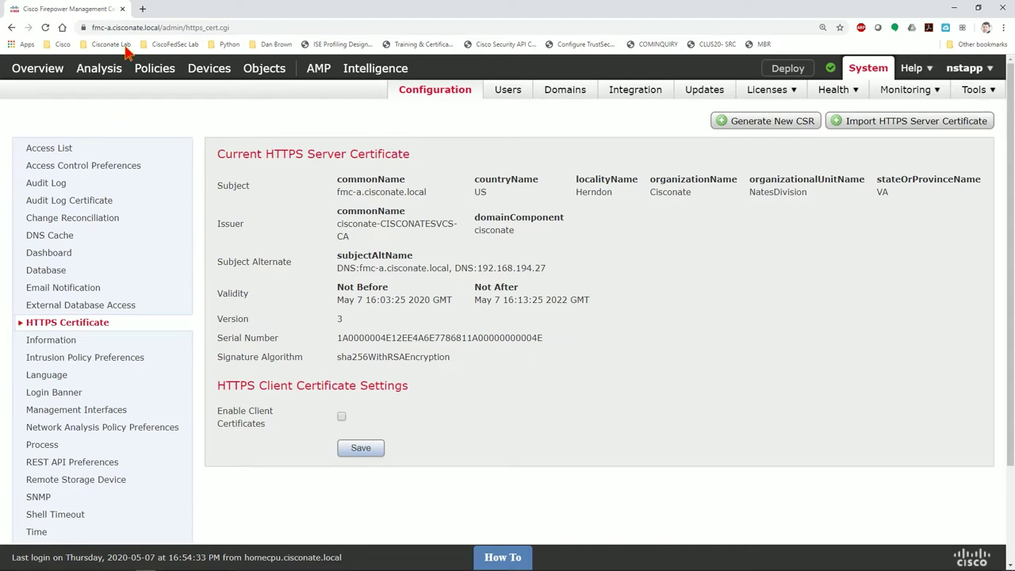
Step: Search the web for "win64 openssl" in a new browser tab and open the Shining Light Productions installer page
click(141, 10)
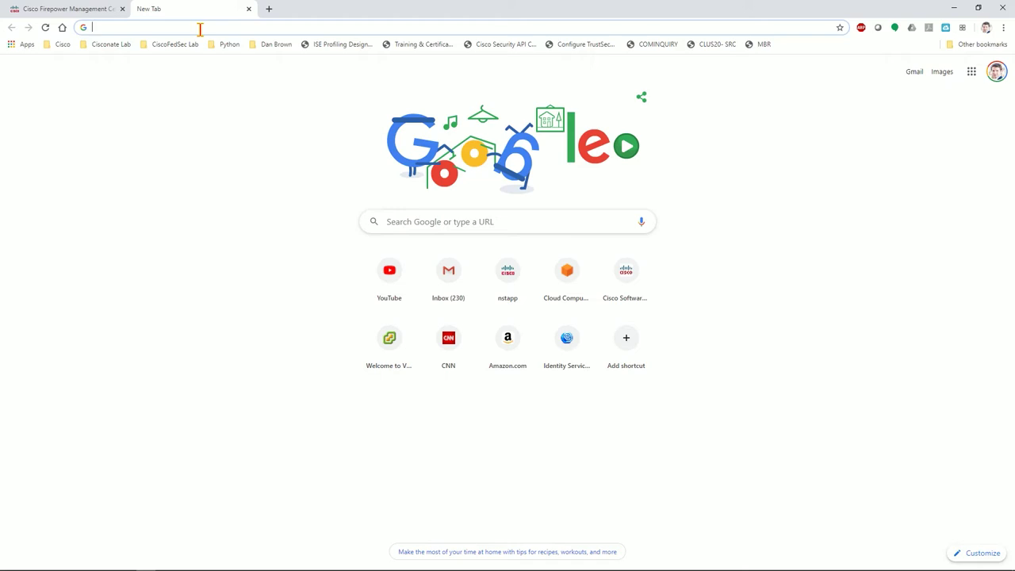
text(win)
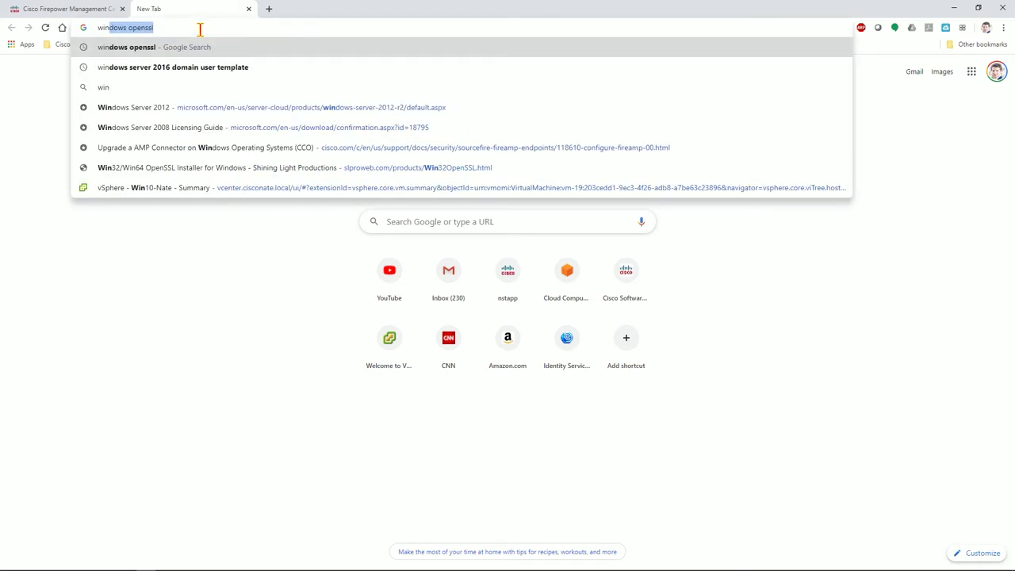
text(64 openssl)
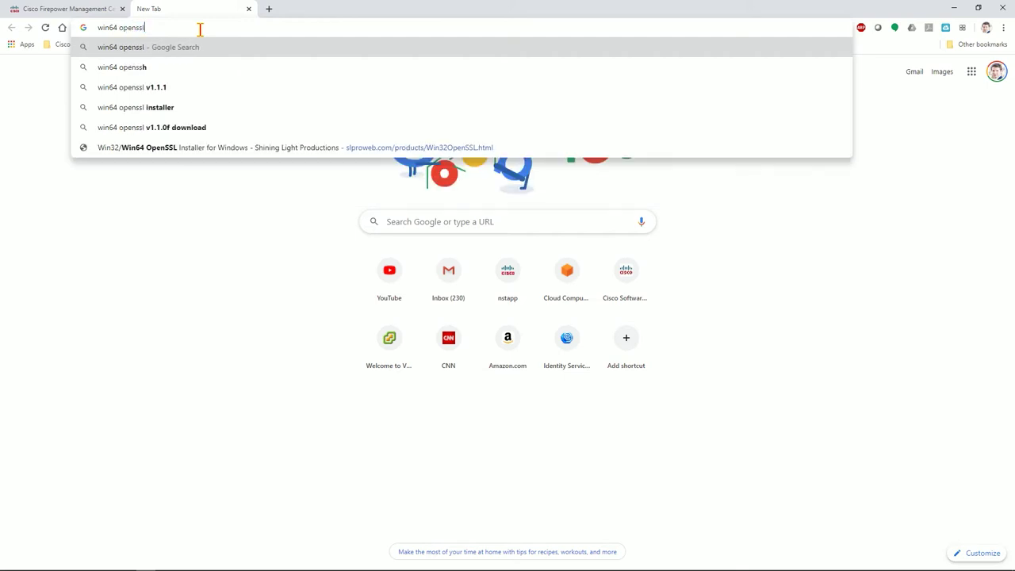
key(Return)
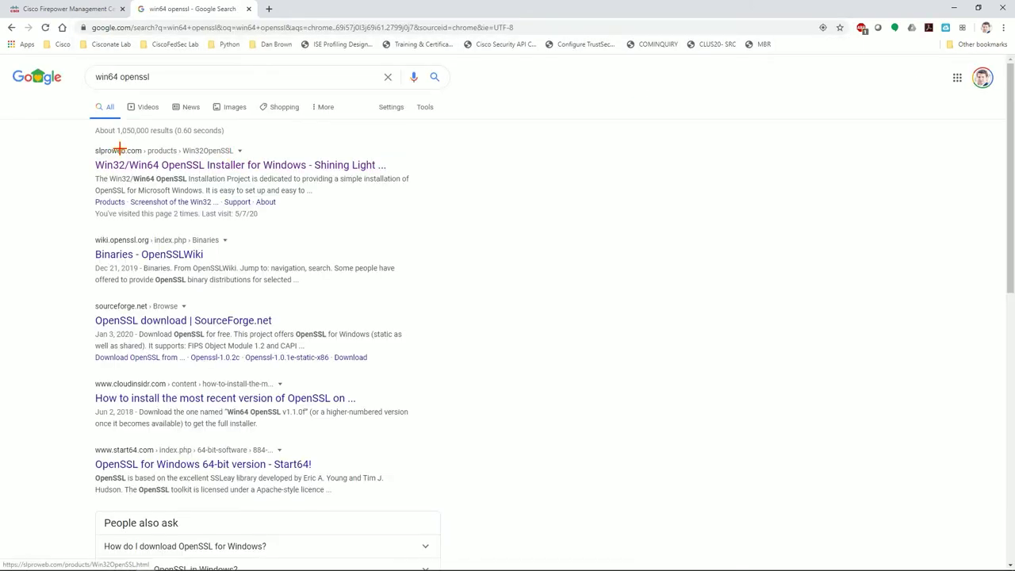
click(165, 165)
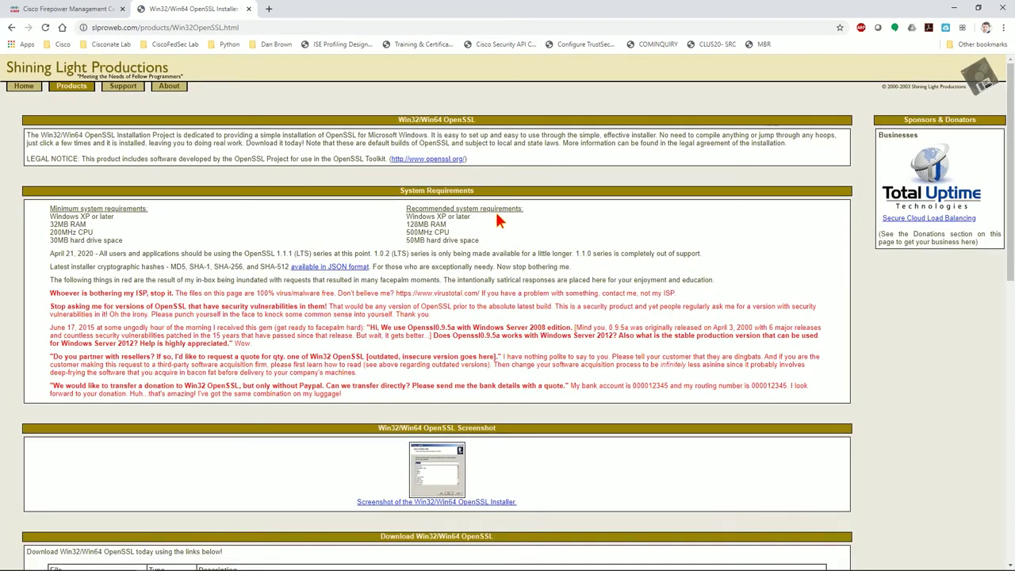
Step: Download the full Win64 OpenSSL v1.1.1g EXE installer (63MB) and keep the file despite the browser's warning
scroll(418, 255, down, 3)
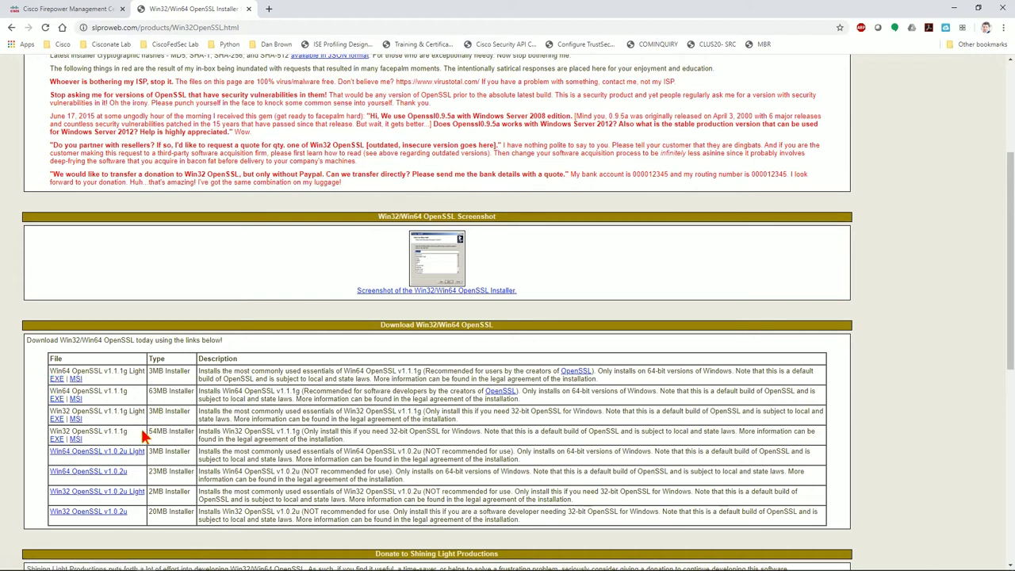
drag(50, 390, 200, 391)
click(56, 399)
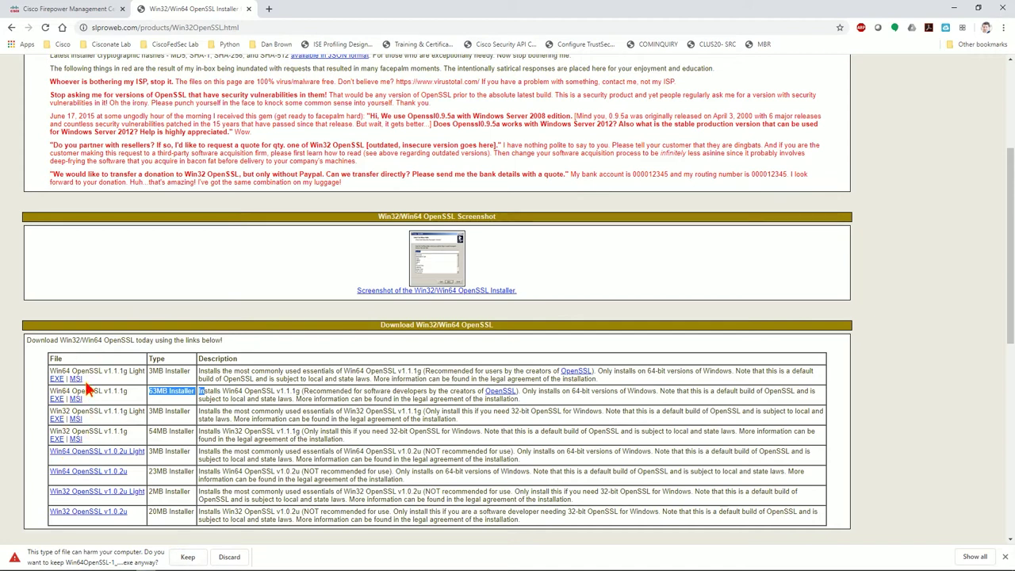
click(187, 557)
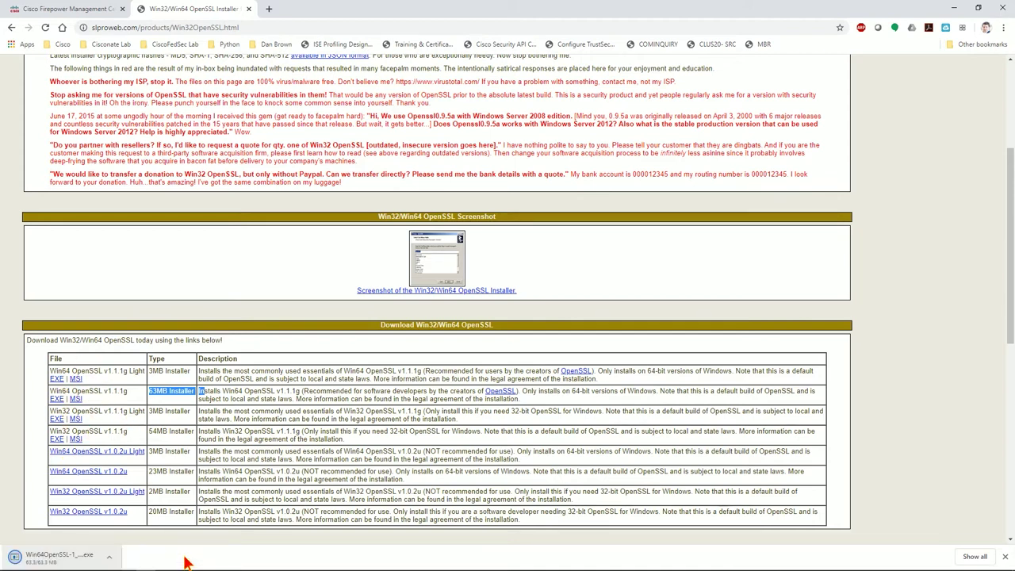
Step: Run the downloaded OpenSSL installer, accept the license, and install to C:\Program Files\OpenSSL-Win64 with the DLLs copied to the Windows system directory
click(73, 557)
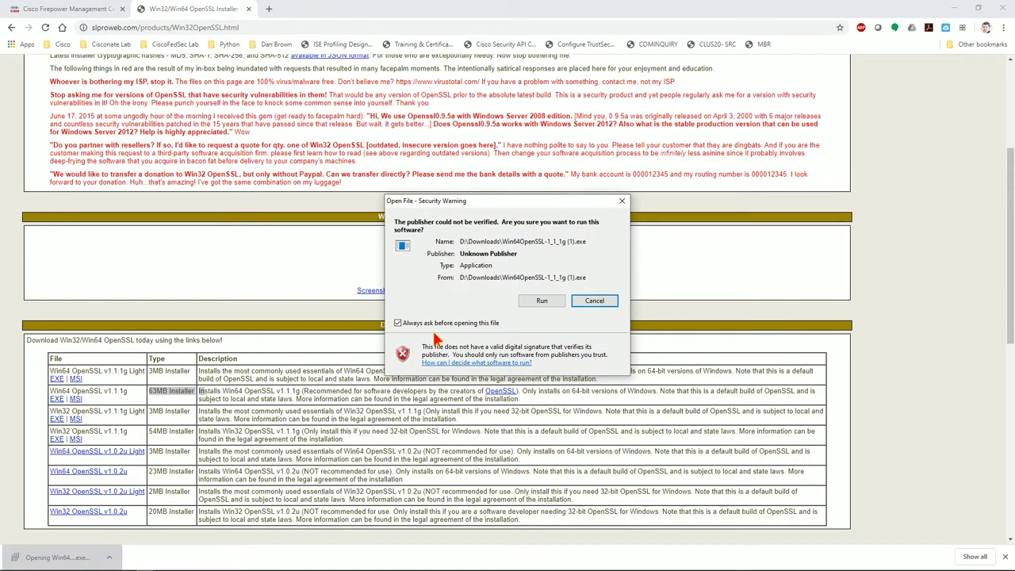
click(536, 304)
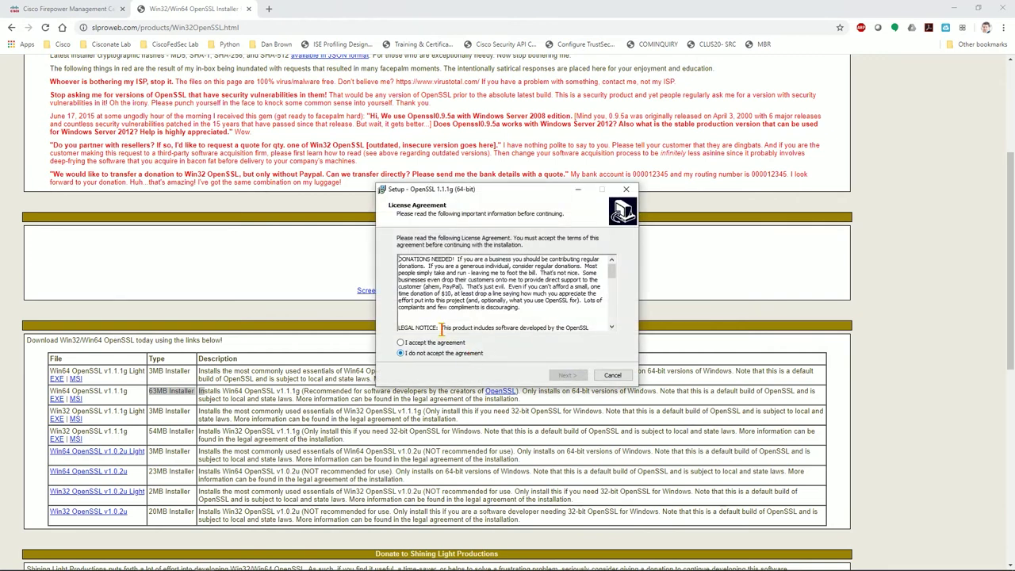
click(445, 342)
click(567, 375)
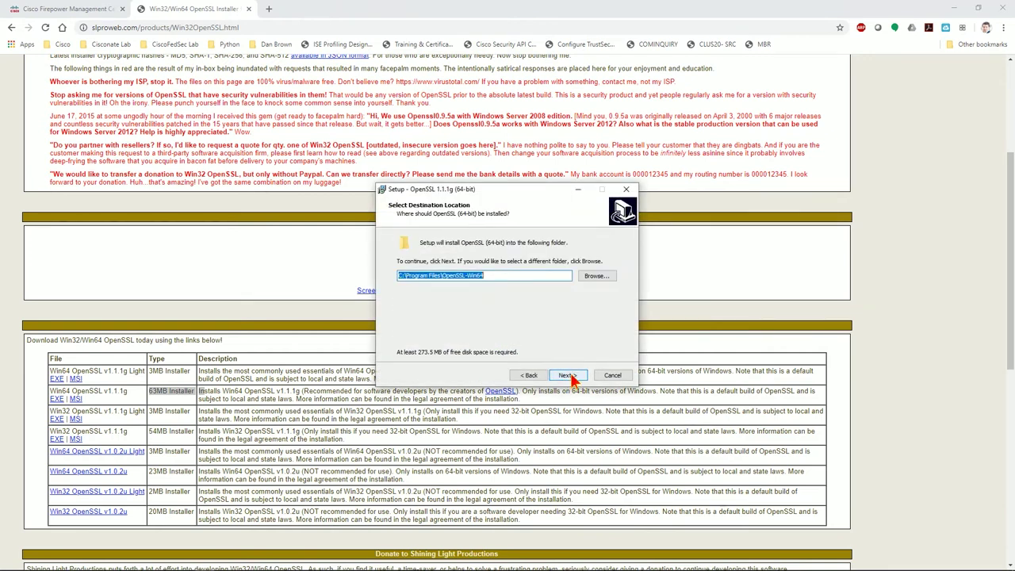
click(555, 372)
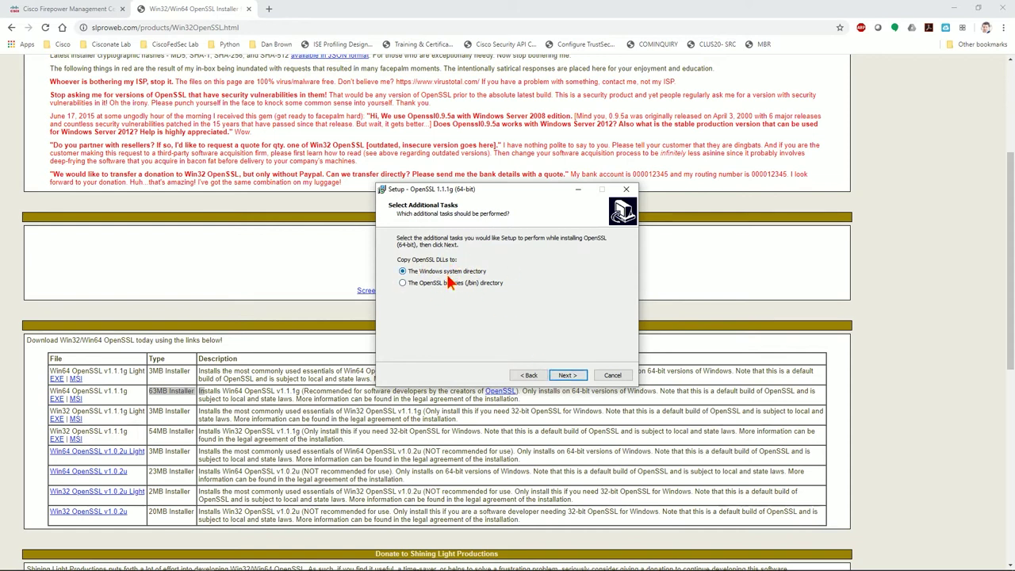
click(567, 375)
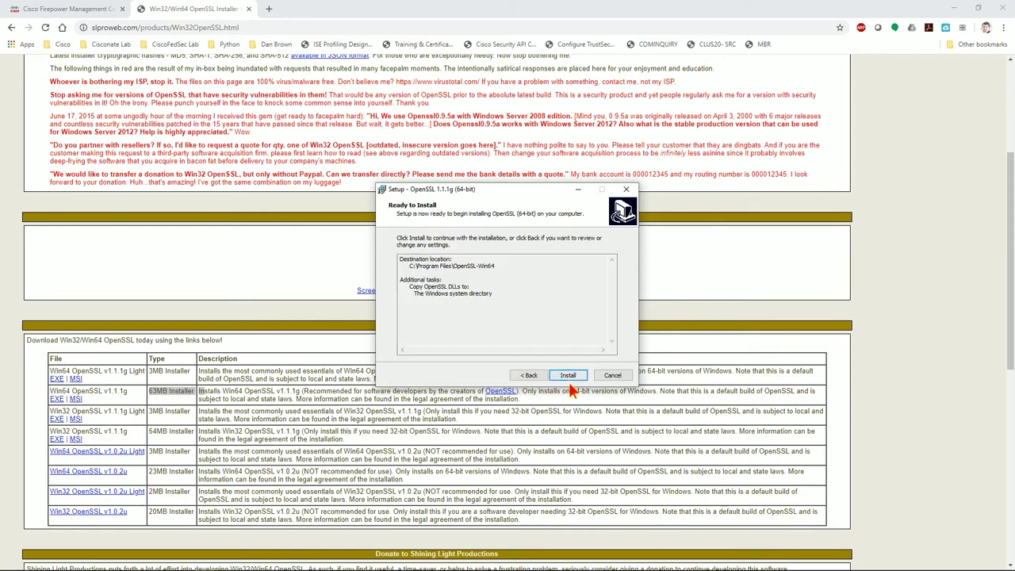
click(568, 377)
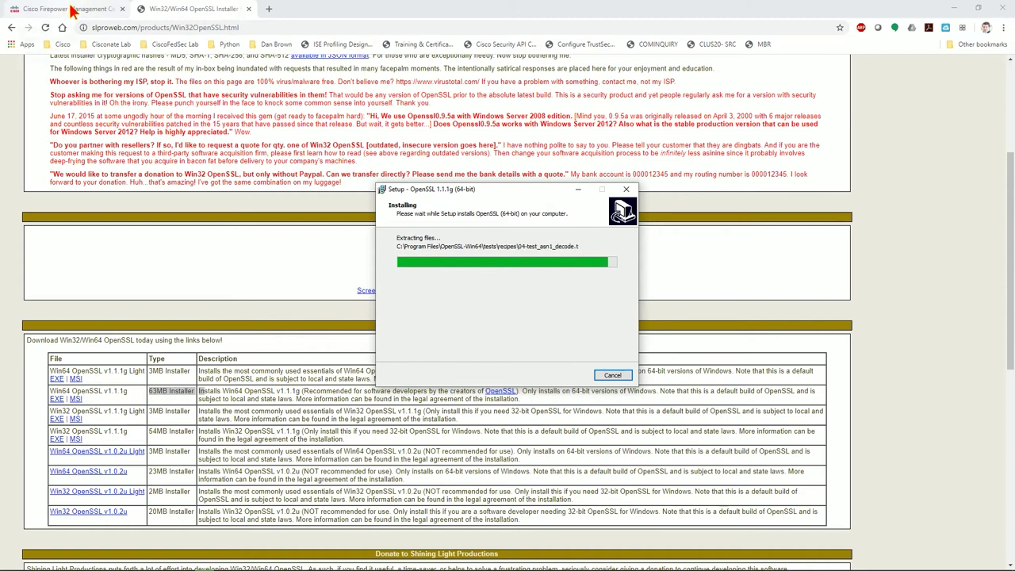
click(1003, 27)
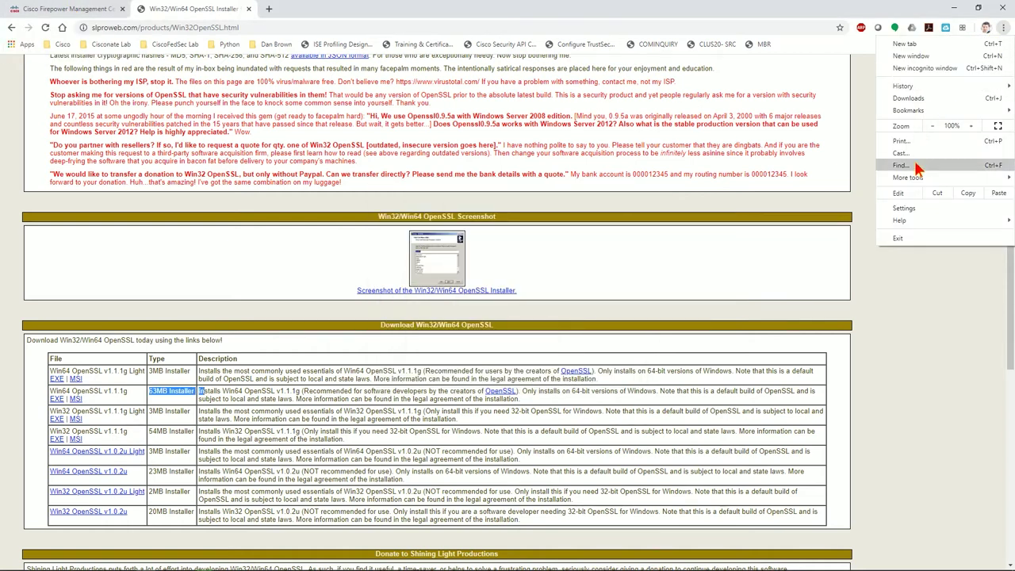
mouse_move(911, 178)
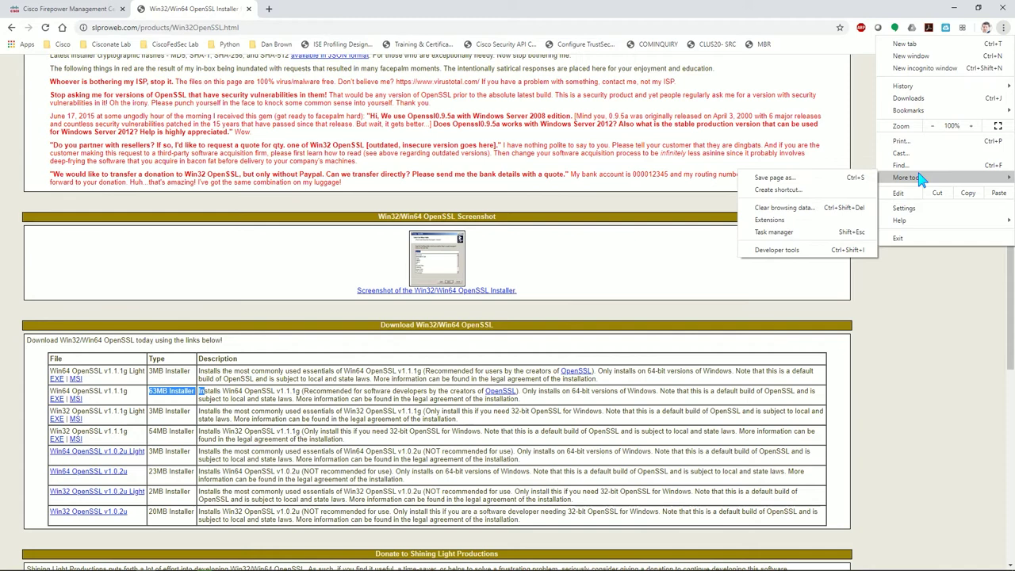
click(778, 248)
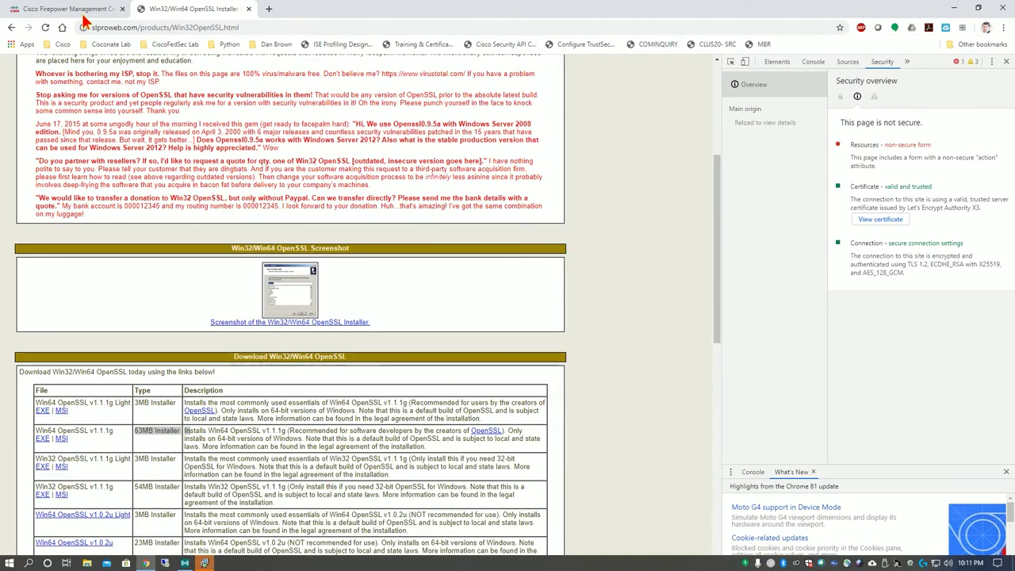
Step: Examine the certificate validity and issuer for the Firepower Management Center page in the browser's developer tools security overview, and close the tools
click(83, 14)
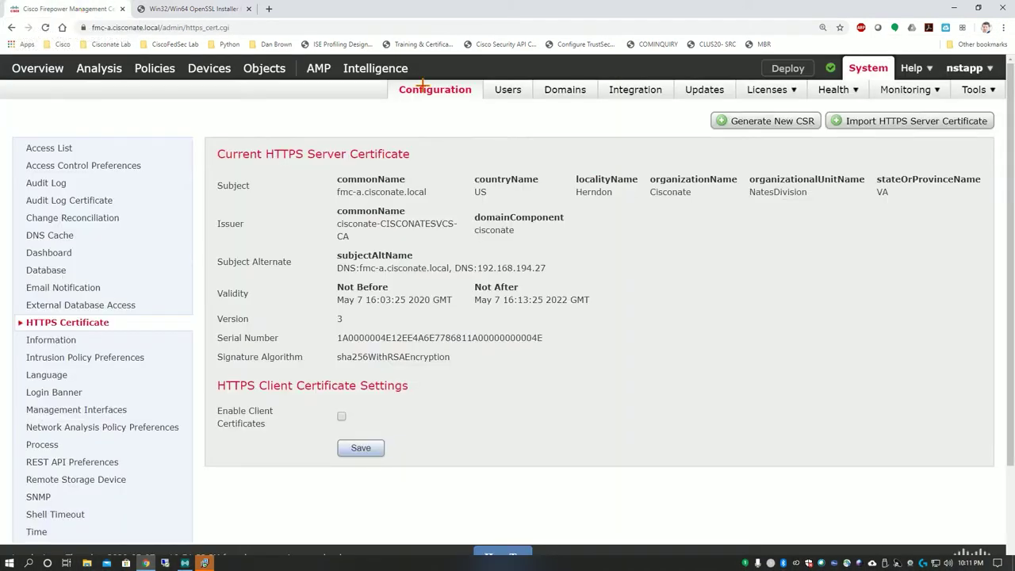
click(1003, 27)
mouse_move(940, 178)
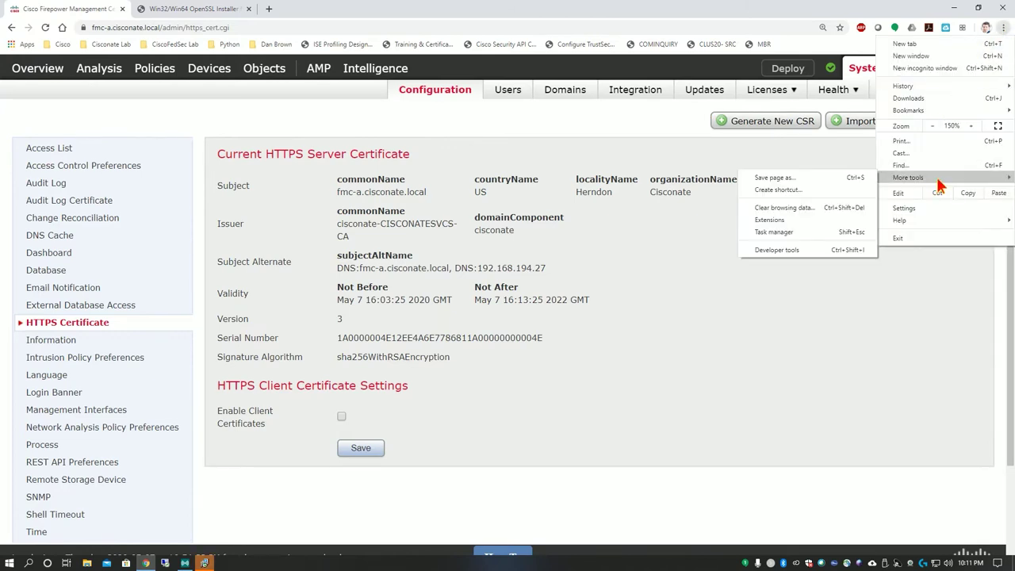
click(791, 248)
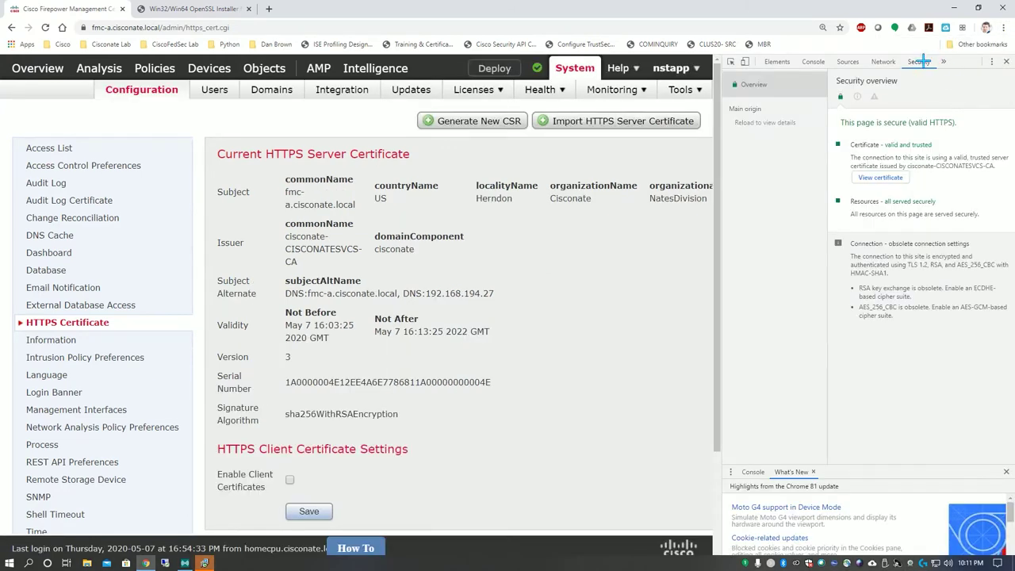
drag(864, 145, 977, 207)
click(864, 149)
drag(849, 146, 990, 158)
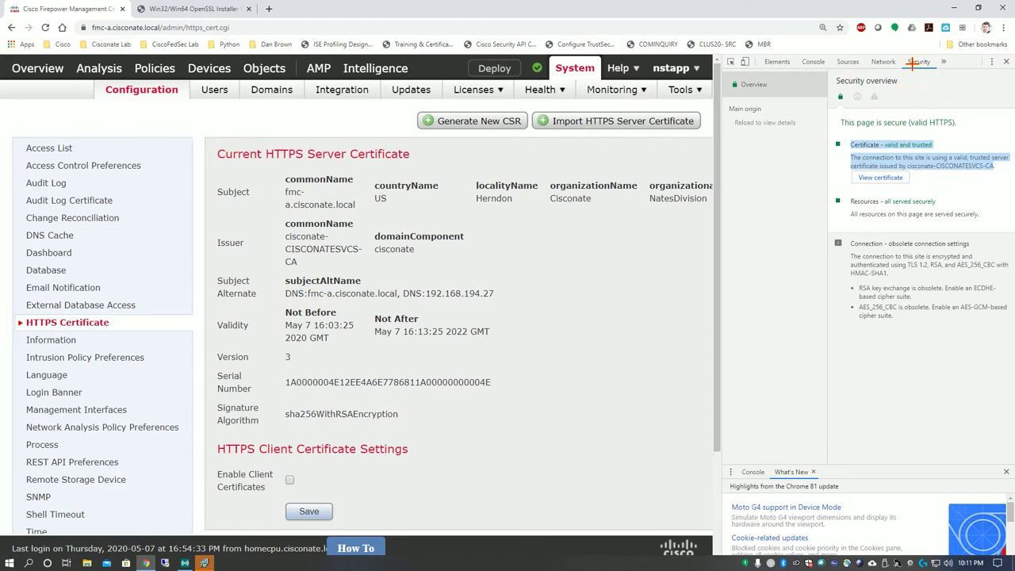
click(1006, 62)
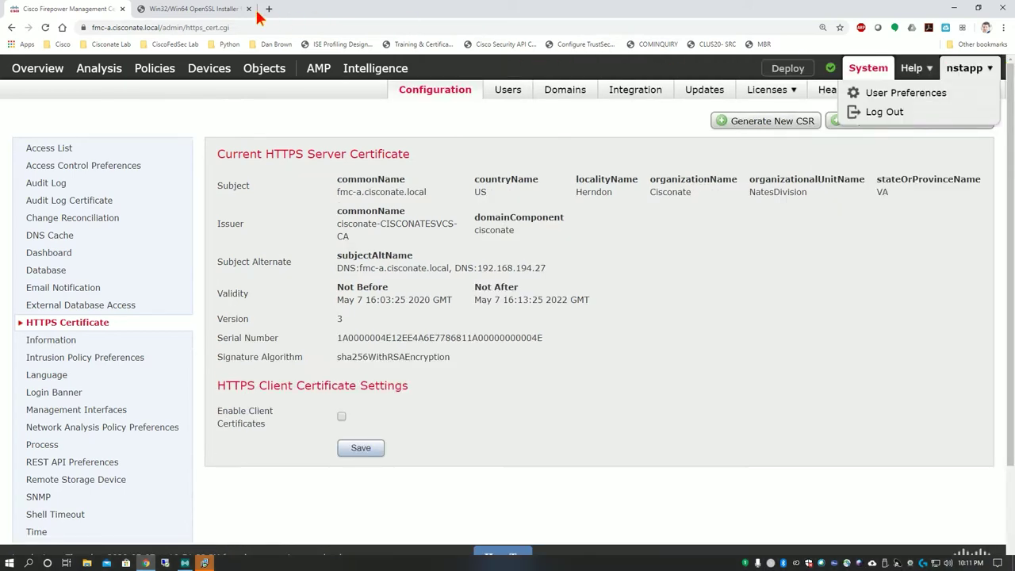
Step: Finish the OpenSSL setup with the one-time $10 donation deselected, and close the developer tools on the installer page
click(176, 9)
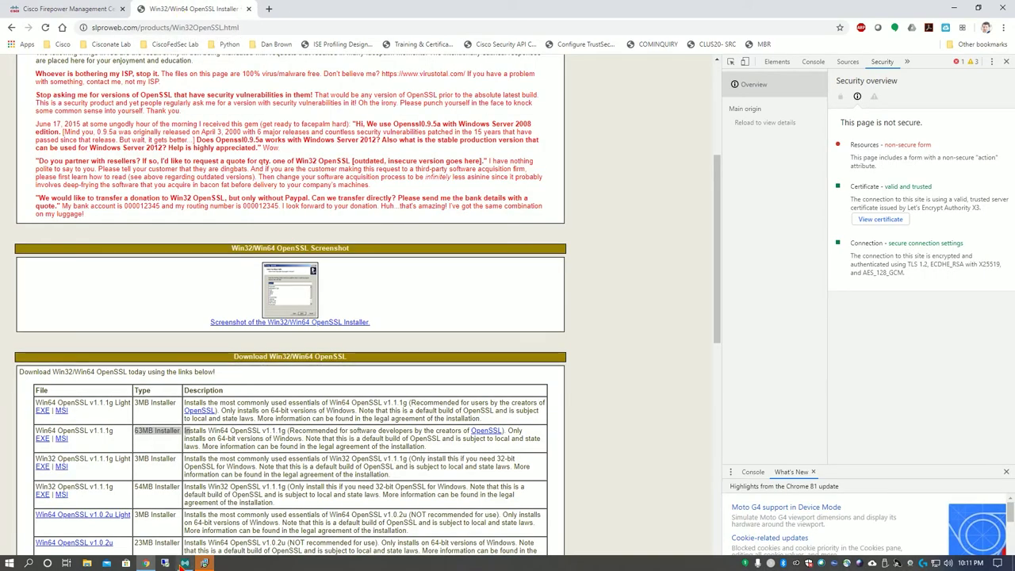
click(203, 562)
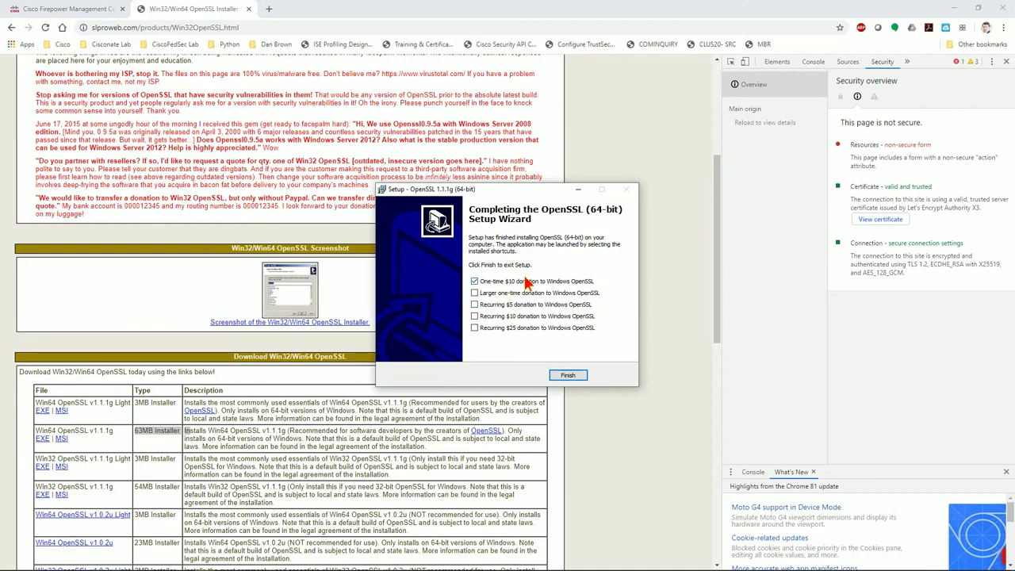
click(475, 282)
click(567, 375)
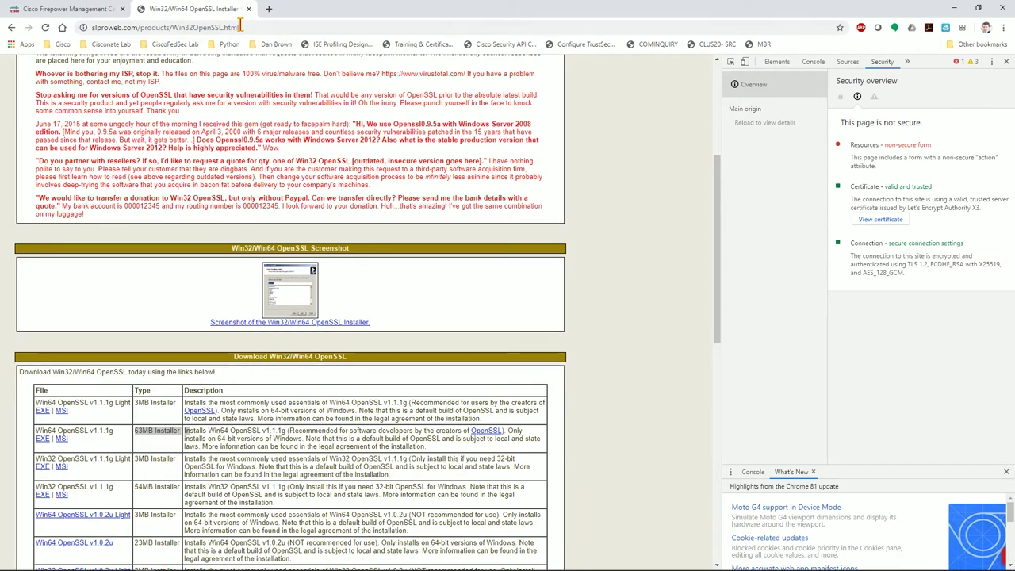
click(1006, 61)
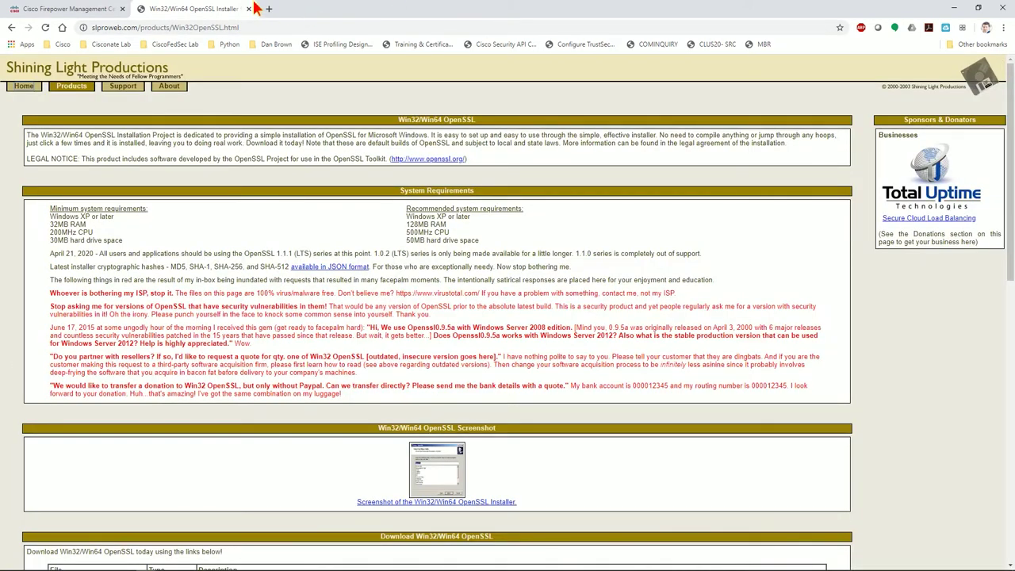
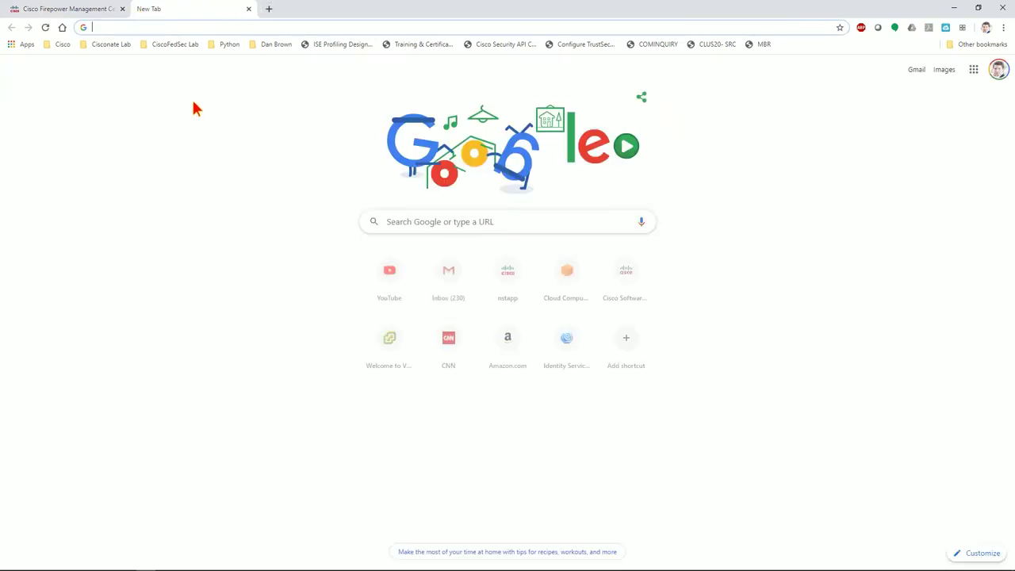
Step: Switch to Google Drive and open the FMC HTTPS Cert Resources folder inside Youtube Video Resources
click(973, 69)
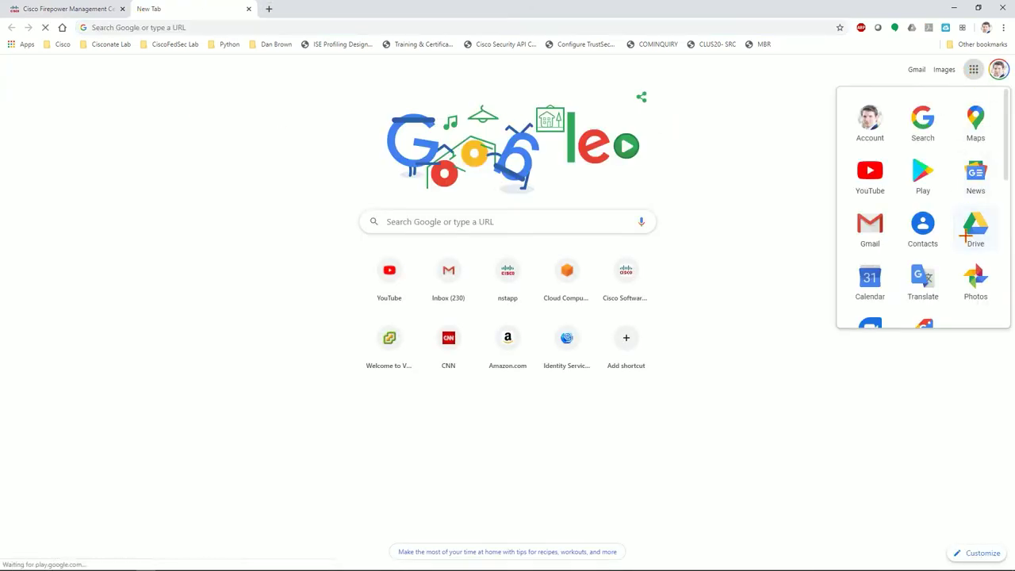
click(968, 231)
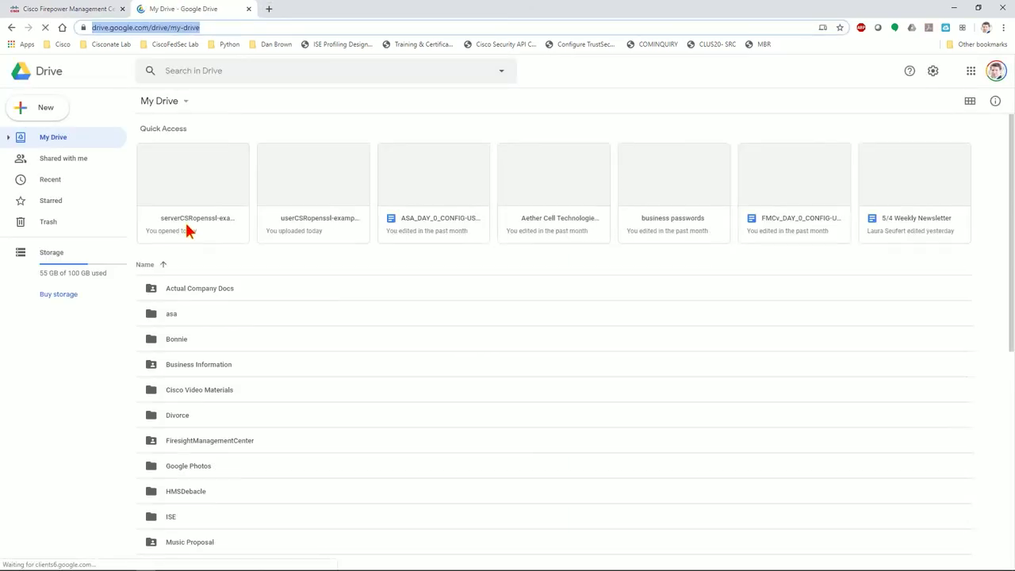
scroll(280, 374, down, 5)
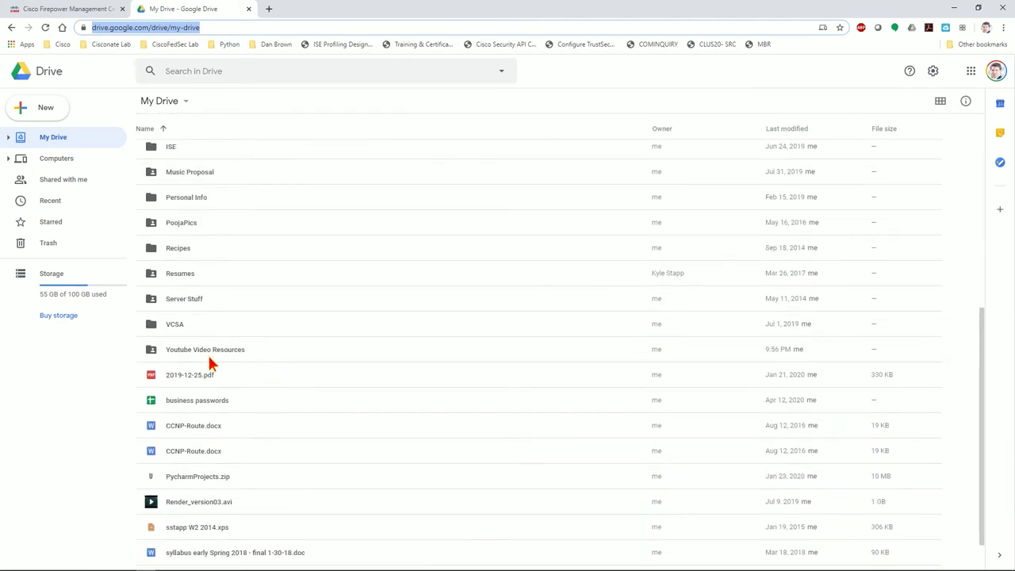
double_click(211, 352)
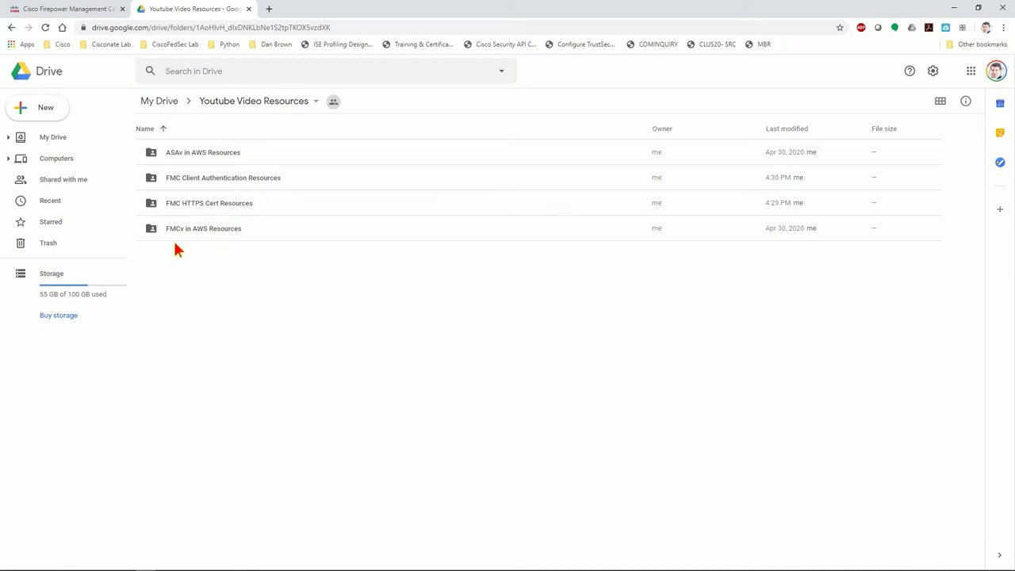
double_click(194, 204)
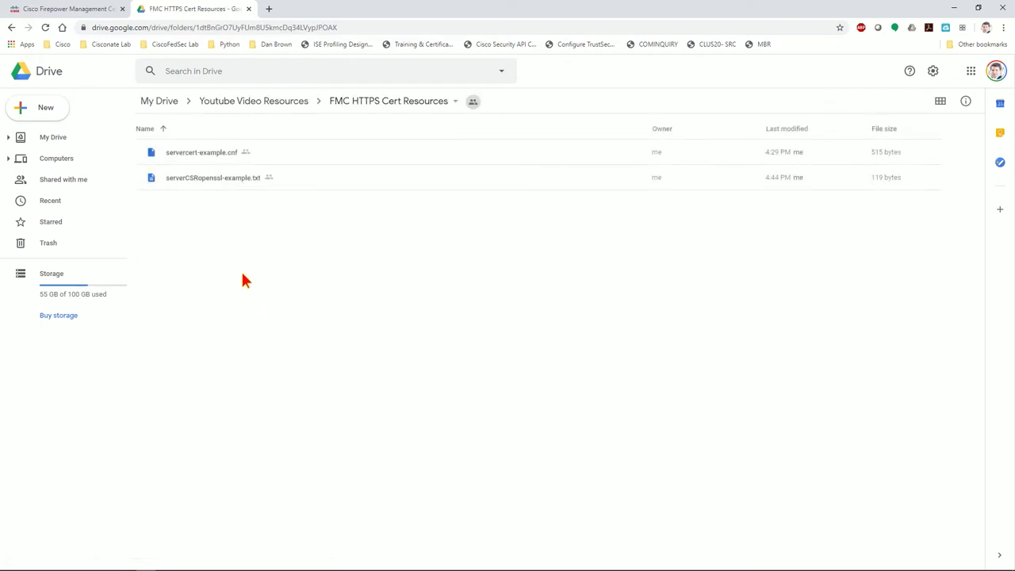
Step: Download servercert-example.cnf from the Drive folder and open it in Notepad
double_click(208, 158)
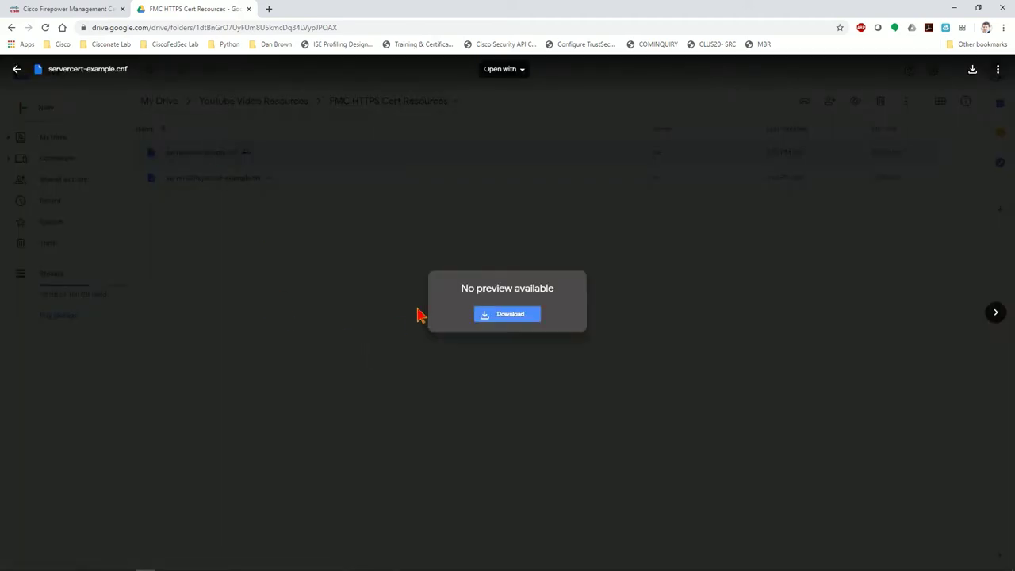
click(506, 310)
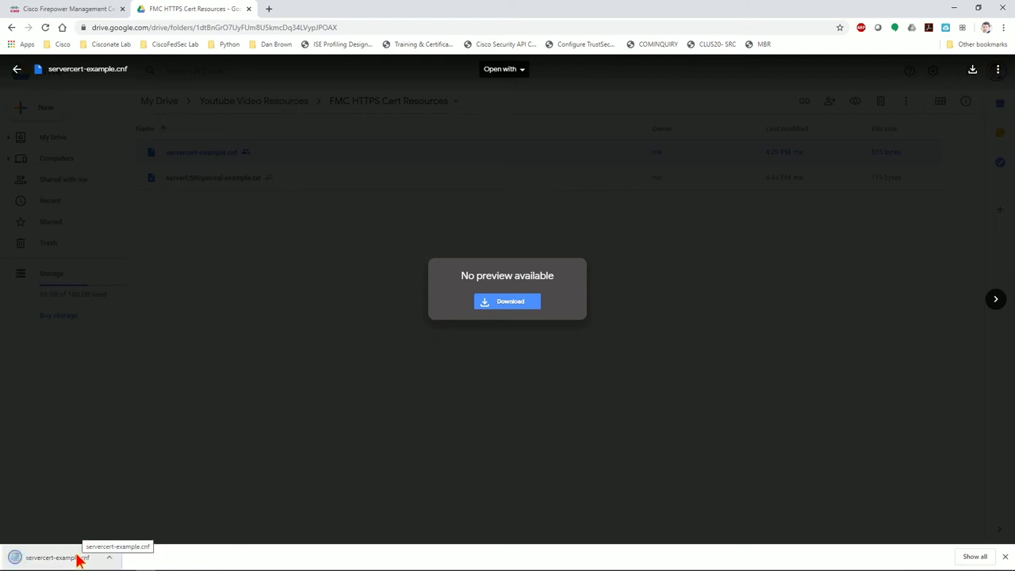
click(79, 558)
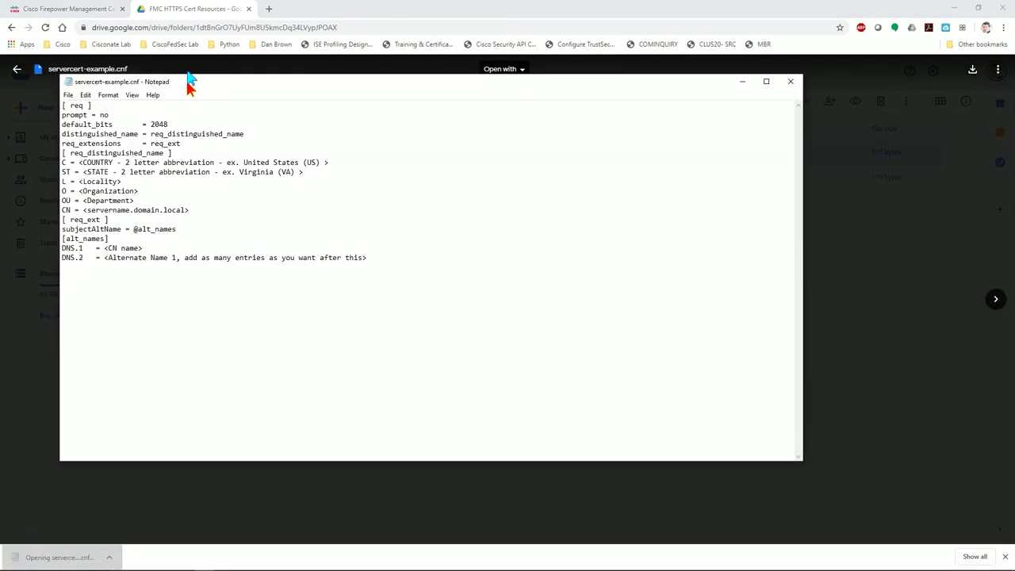
drag(190, 79, 261, 55)
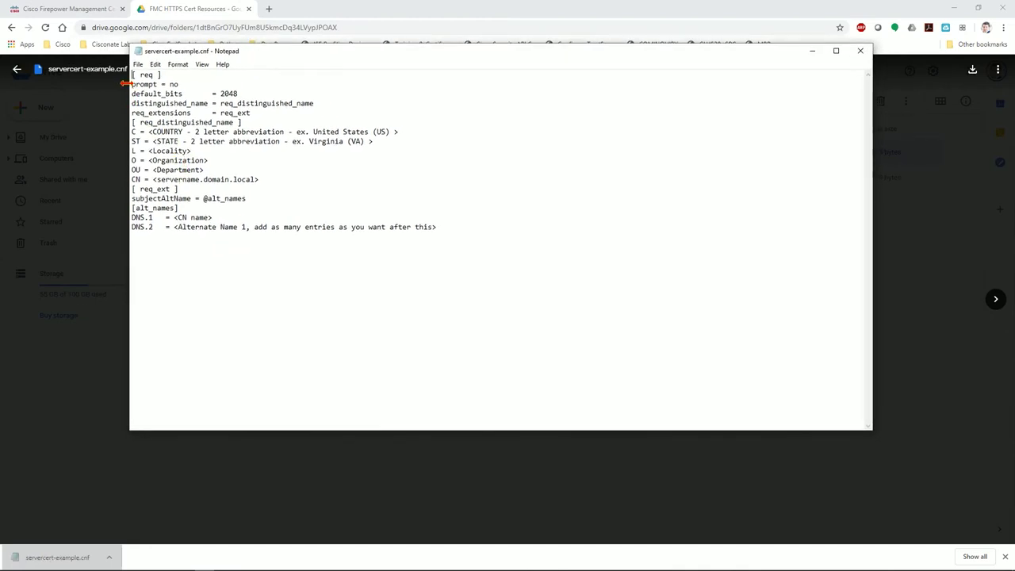
Step: Examine the req section of the configuration file and how distinguished_name refers to the req_distinguished_name section
drag(132, 74, 405, 254)
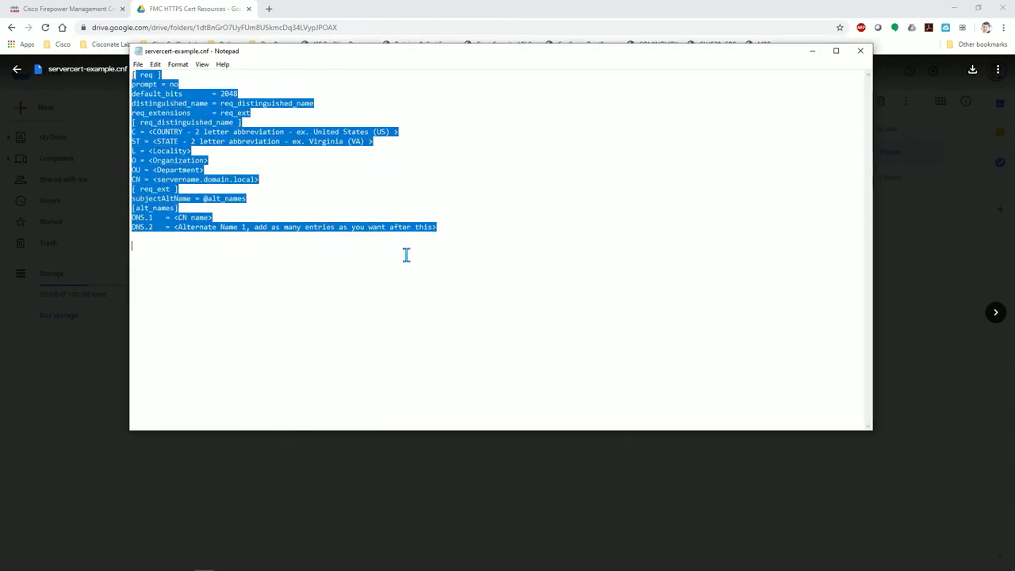
click(204, 253)
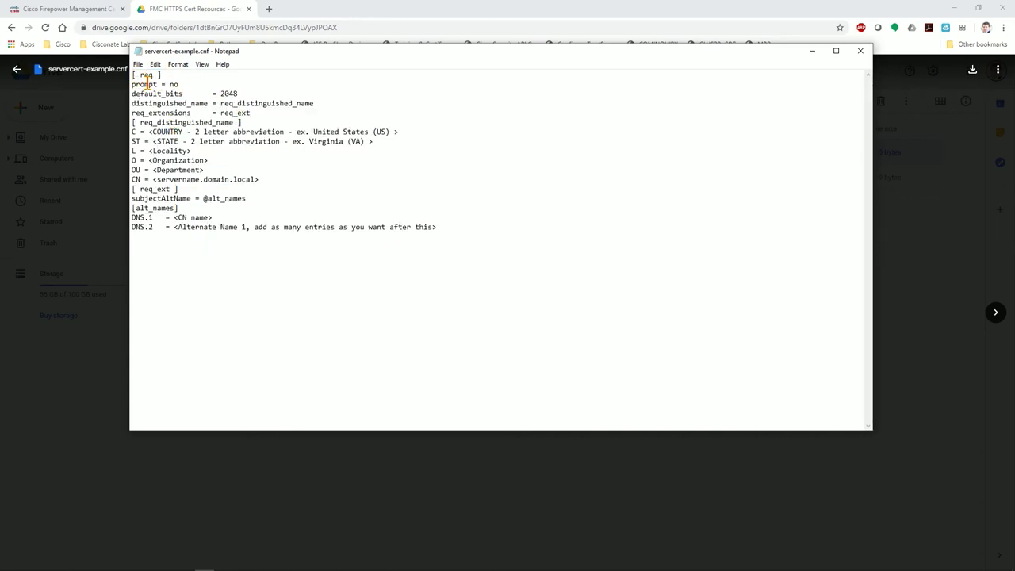
drag(131, 75, 279, 114)
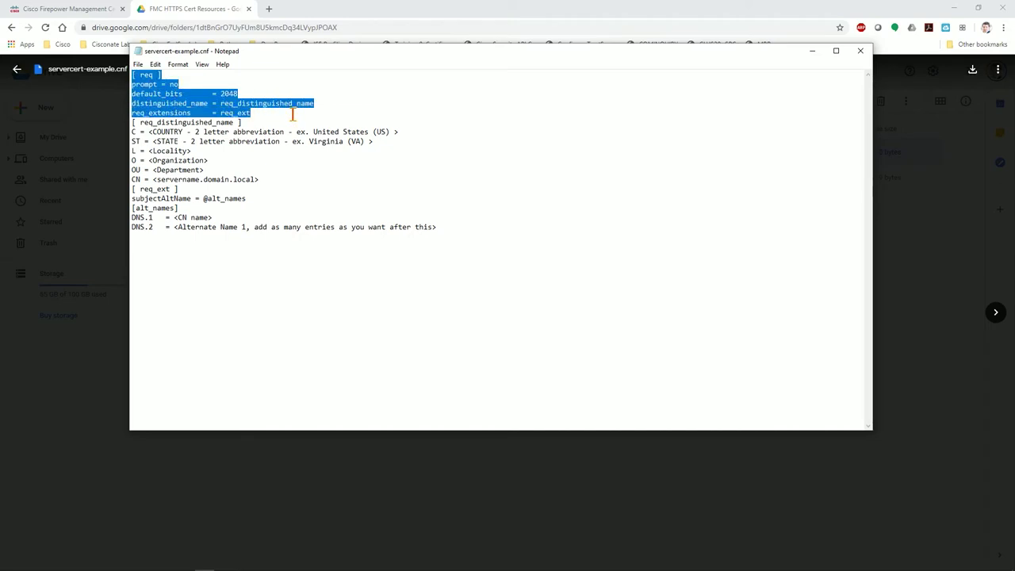
click(291, 104)
drag(132, 103, 322, 103)
click(221, 104)
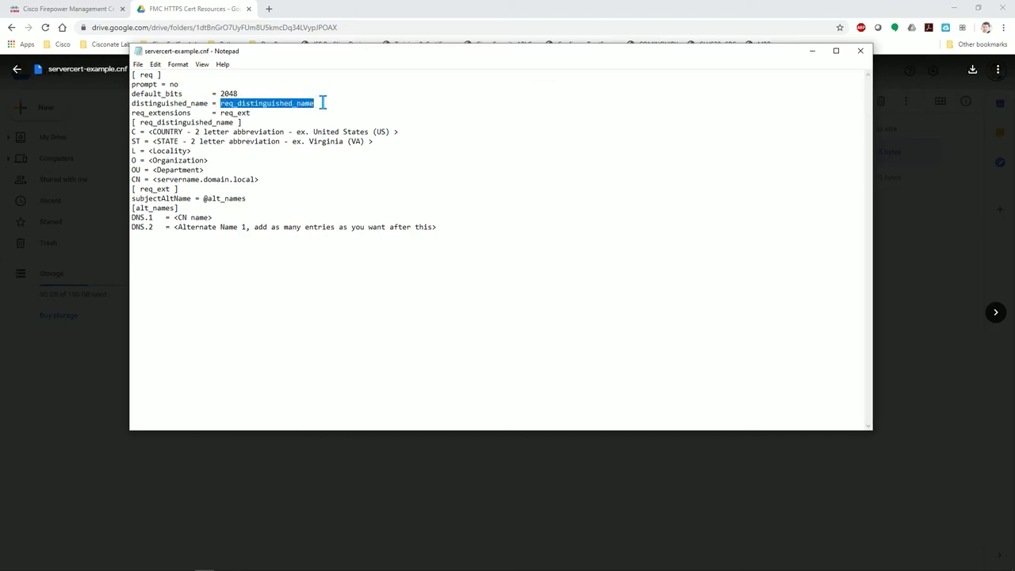
drag(133, 123, 262, 176)
Step: Examine how req_extensions refers to the req_ext section and how subjectAltName refers to the DNS entries under alt_names
drag(132, 112, 250, 113)
click(222, 108)
double_click(234, 113)
drag(134, 189, 249, 196)
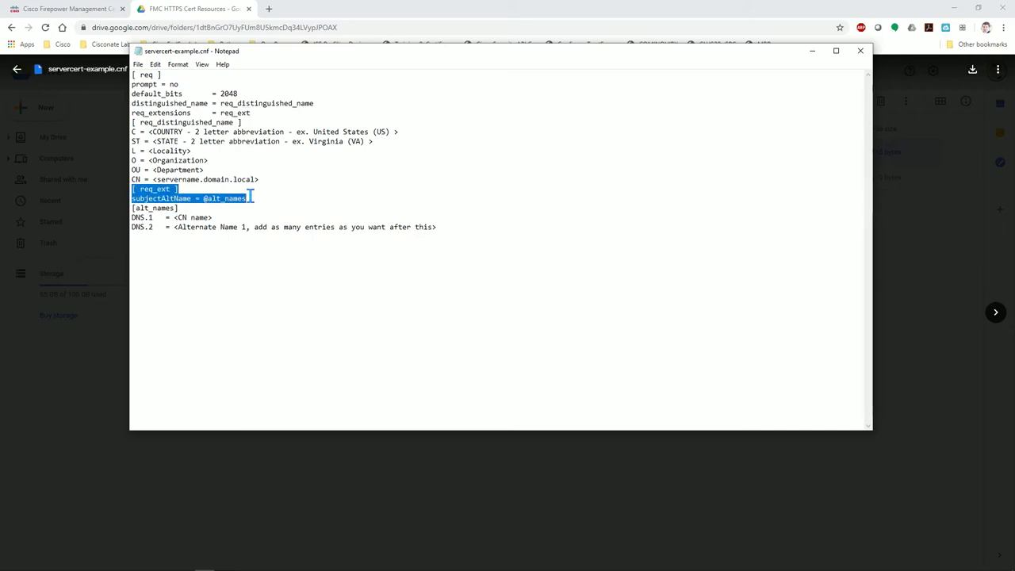
click(212, 196)
double_click(205, 198)
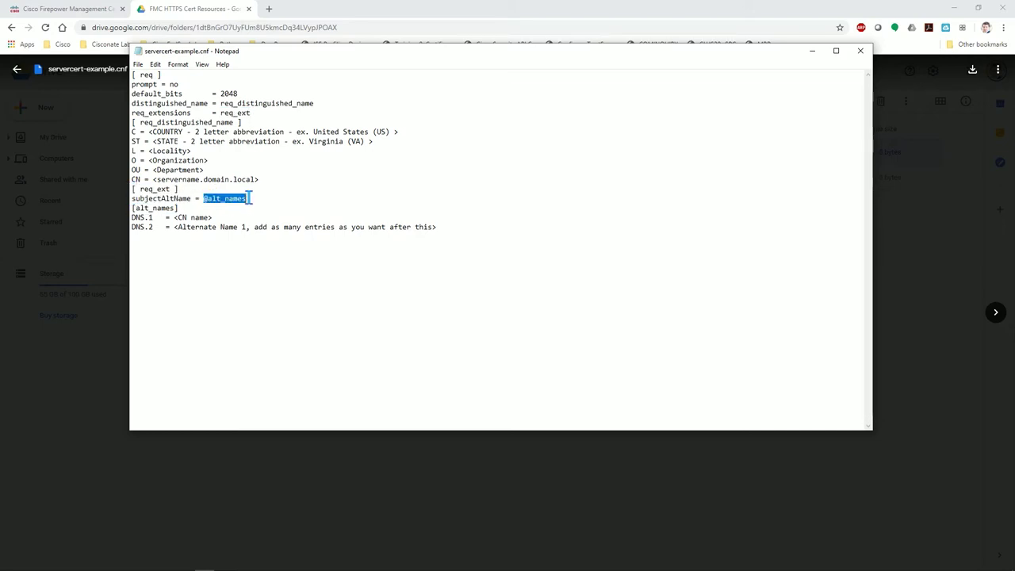
click(135, 208)
drag(134, 208, 431, 226)
click(455, 197)
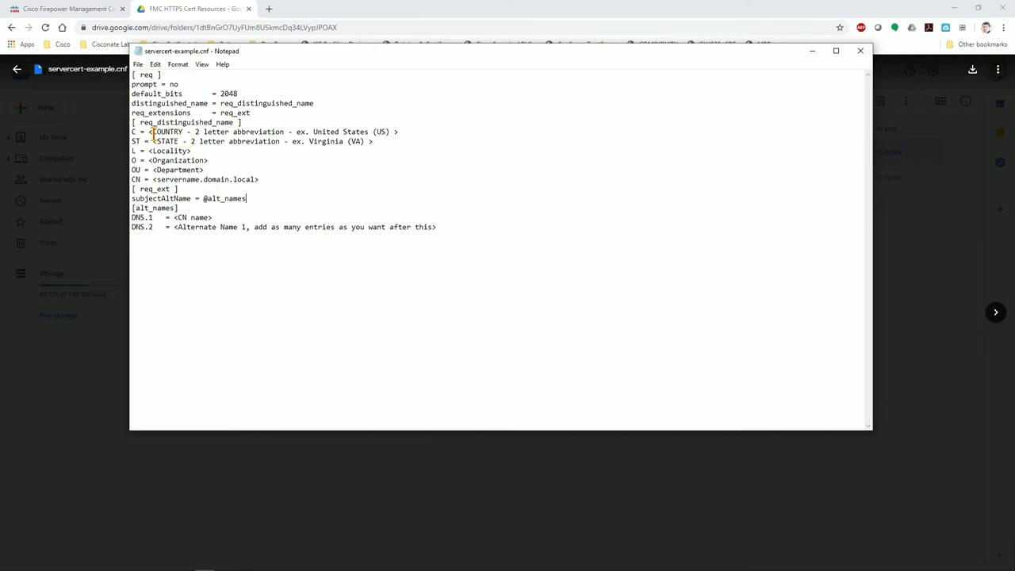
Step: Replace the country and state placeholders in the req_distinguished_name section with US and VA
drag(149, 131, 402, 132)
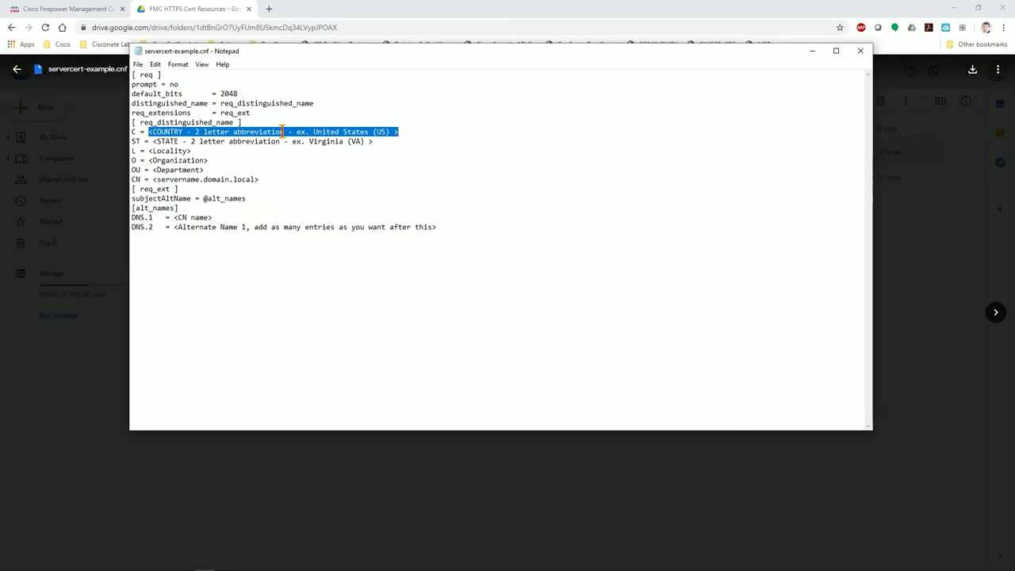
click(203, 128)
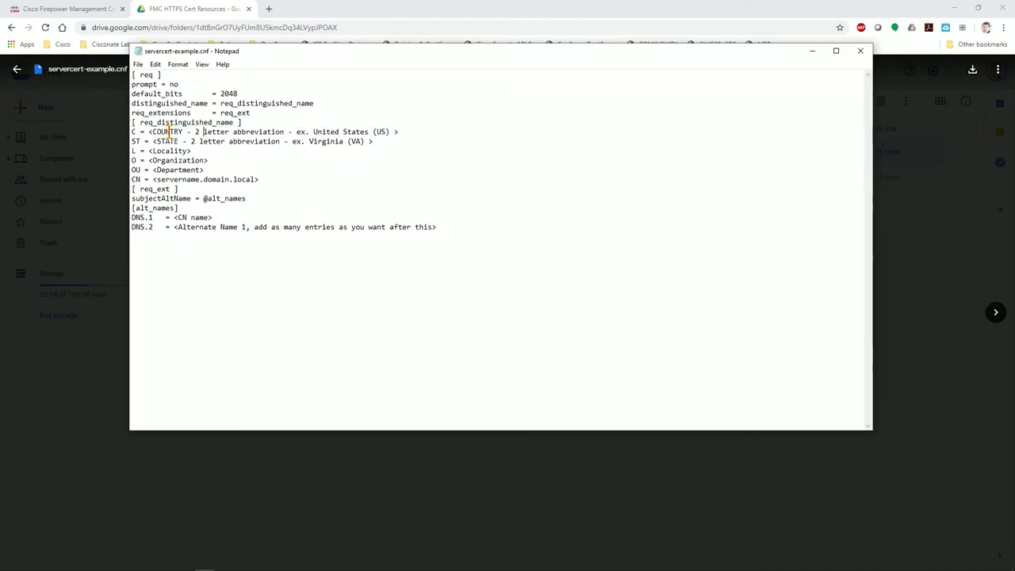
drag(398, 131, 148, 132)
key(Menu)
key(Escape)
text(US)
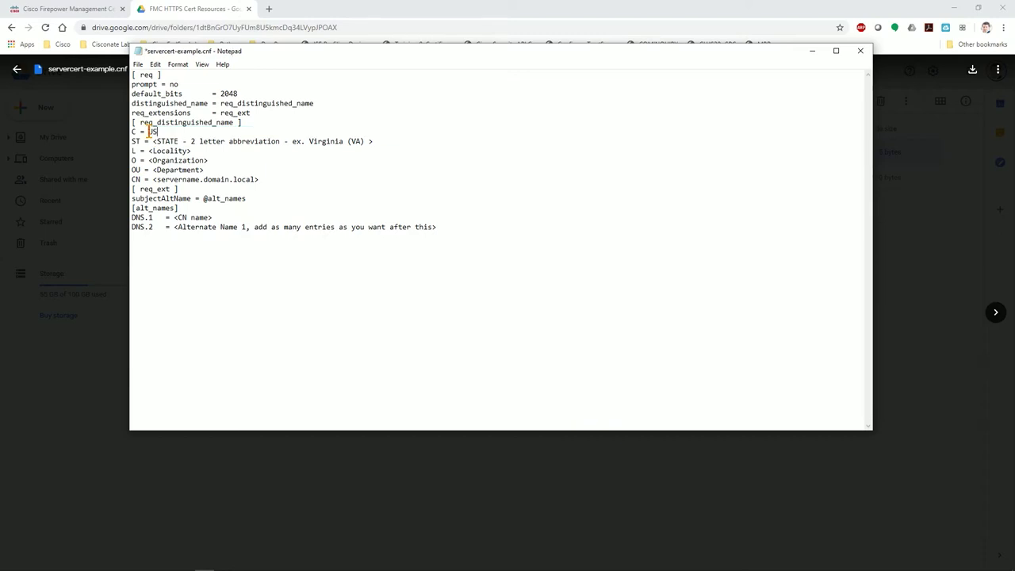
drag(153, 141, 389, 145)
text(VA)
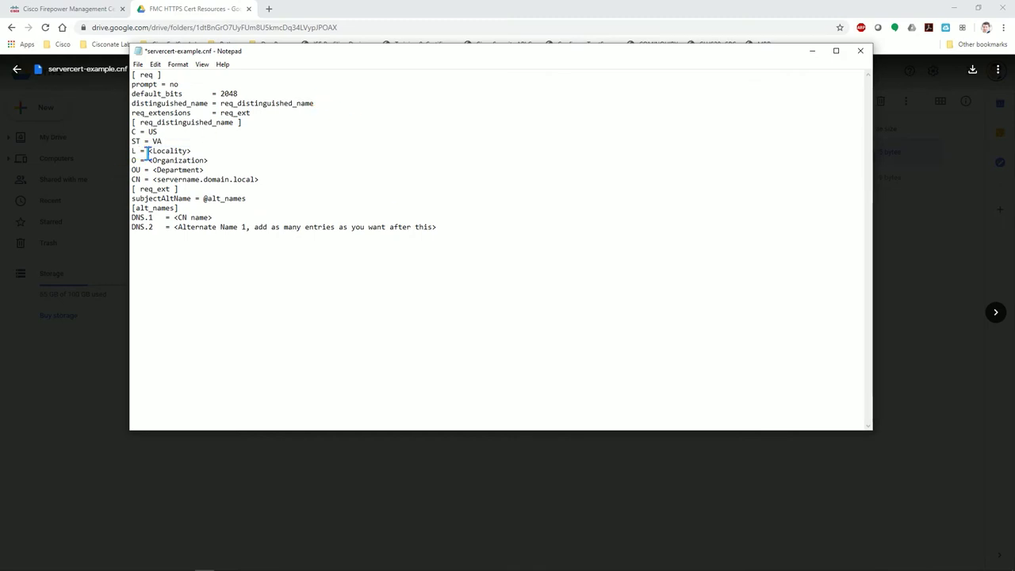
Step: Set the locality to Herndon, the organization to cisconate and the department to Natesseconddivision
drag(147, 150, 203, 152)
text(Her)
drag(146, 161, 210, 160)
text(cisconate)
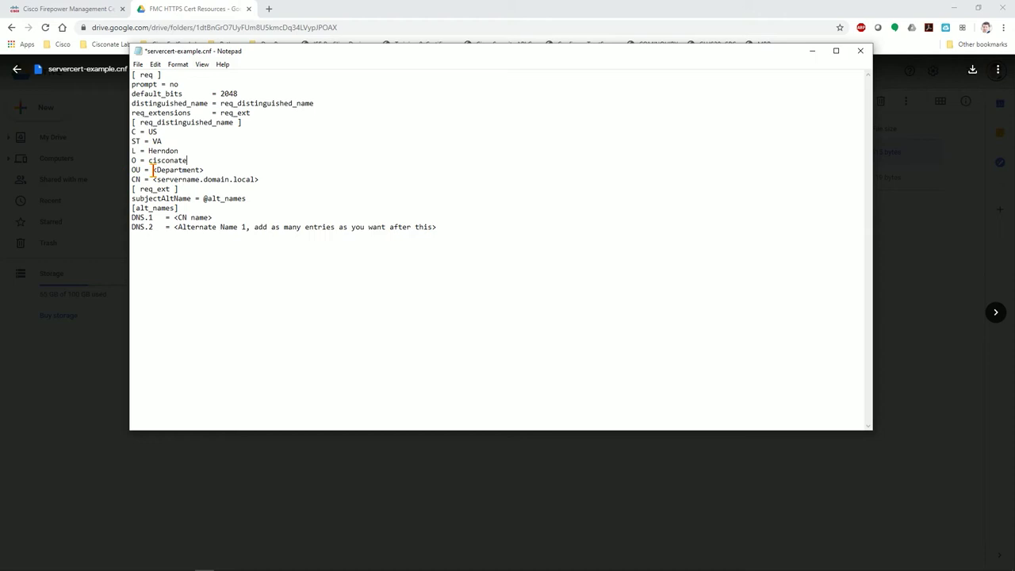
drag(153, 170, 204, 169)
text(N)
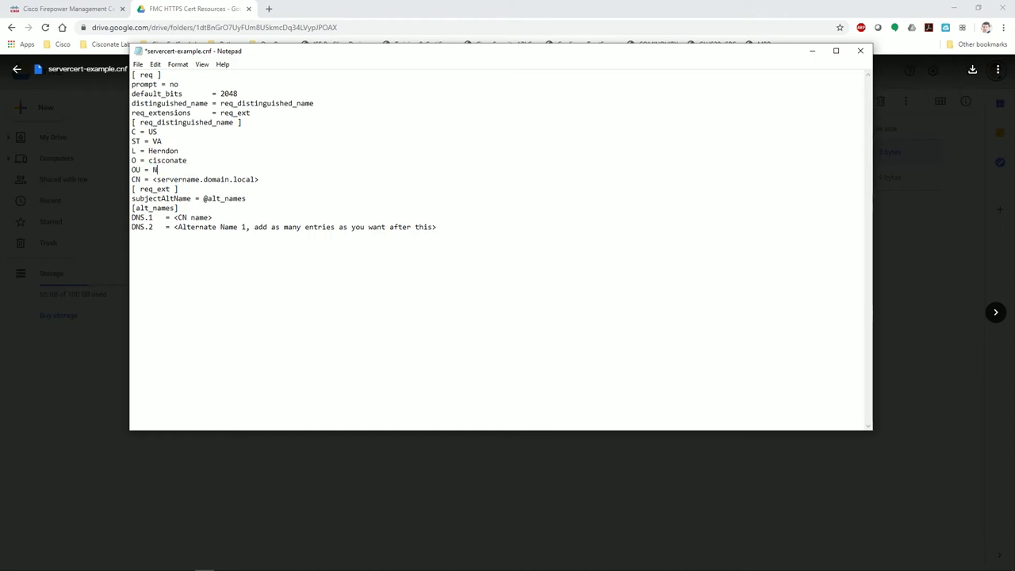
text(atesseconddivision)
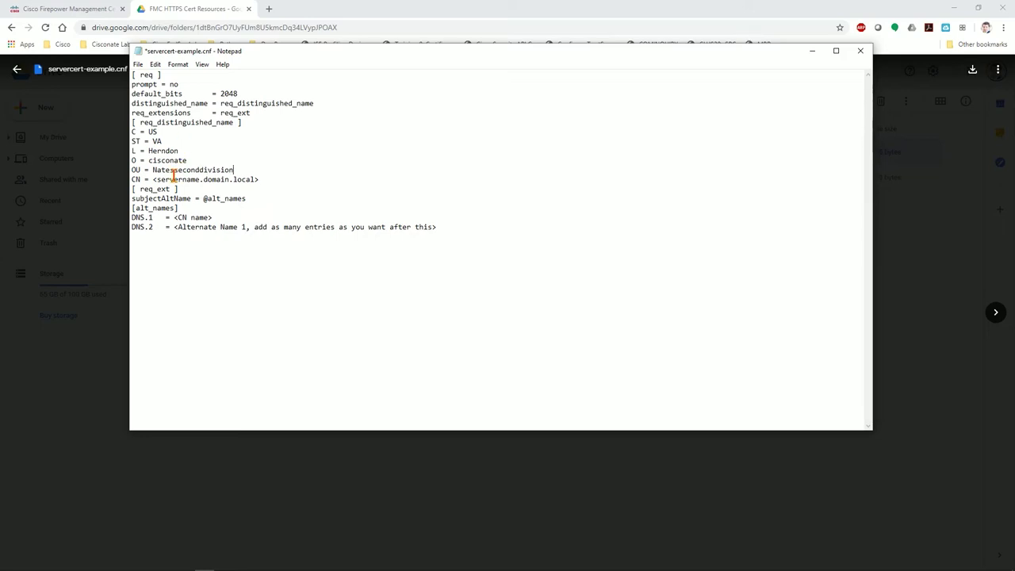
Step: Set the certificate's common name (CN) to fmc-a.cisconate.local
drag(152, 179, 261, 179)
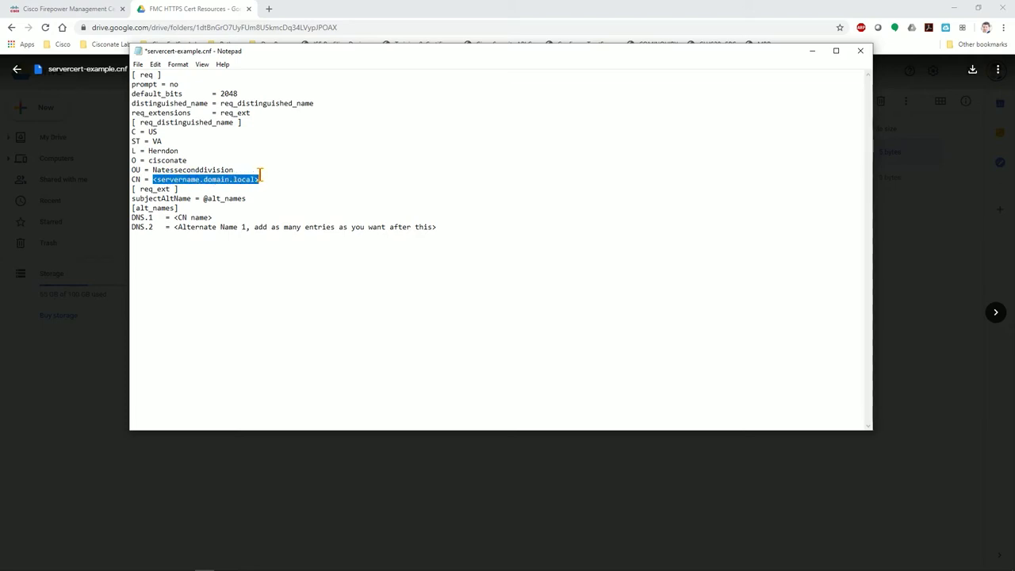
text(fmc-a.c)
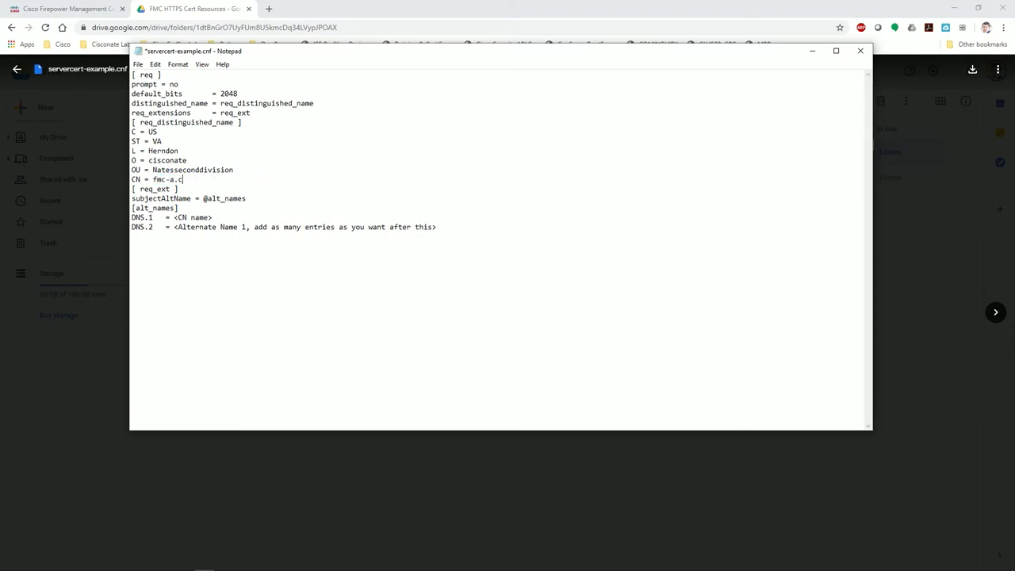
text(isconate.local)
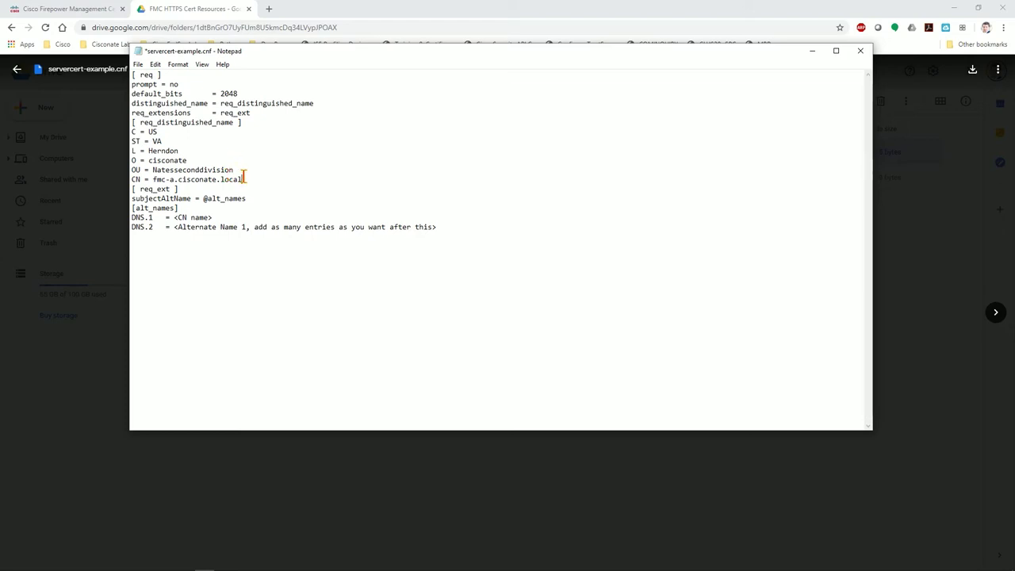
Step: Under alt_names, copy the CN value into DNS.1 and set DNS.2 to 192.168.194.27
drag(242, 179, 151, 181)
key(ctrl+c)
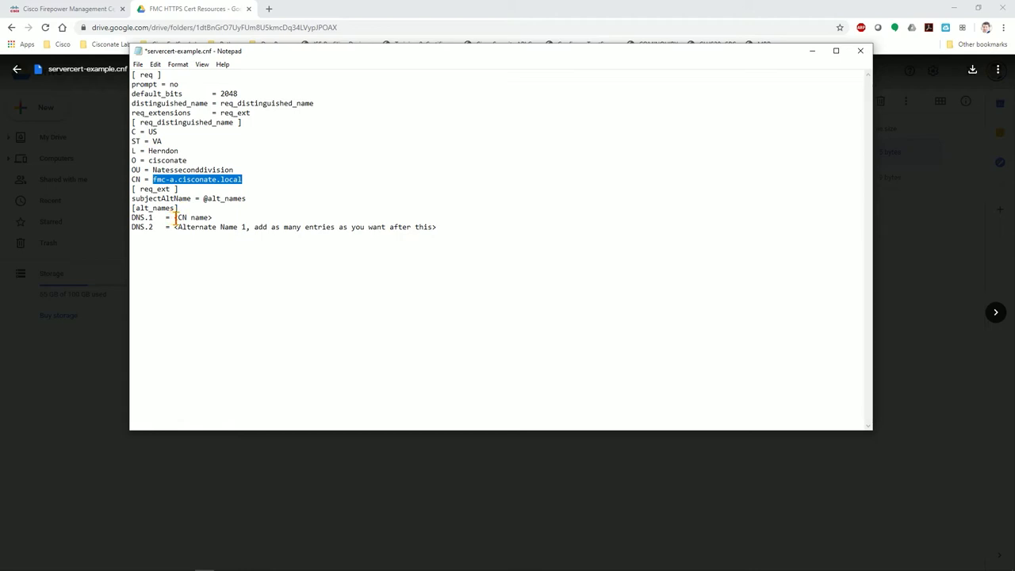
drag(175, 217, 212, 218)
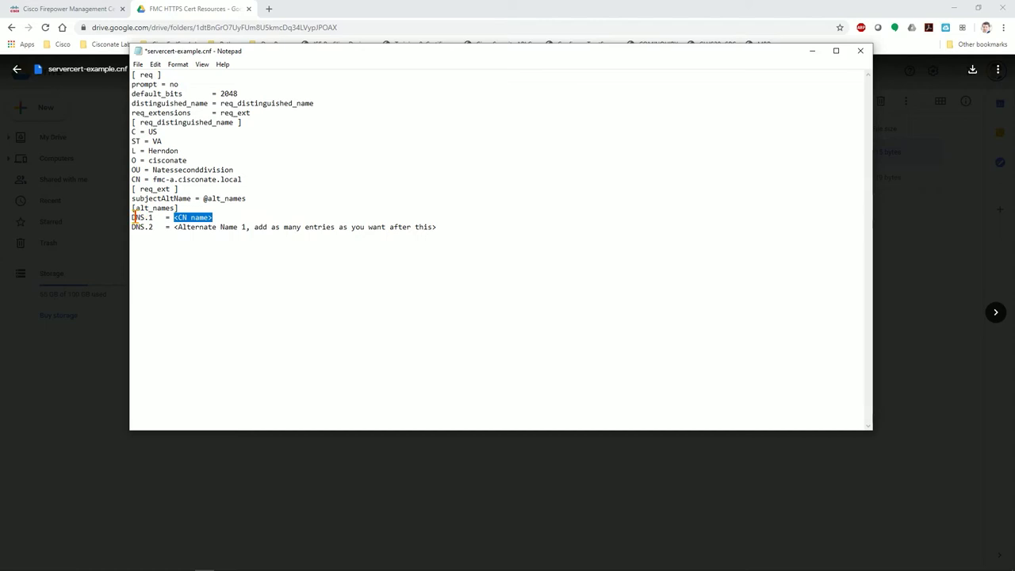
key(ctrl+v)
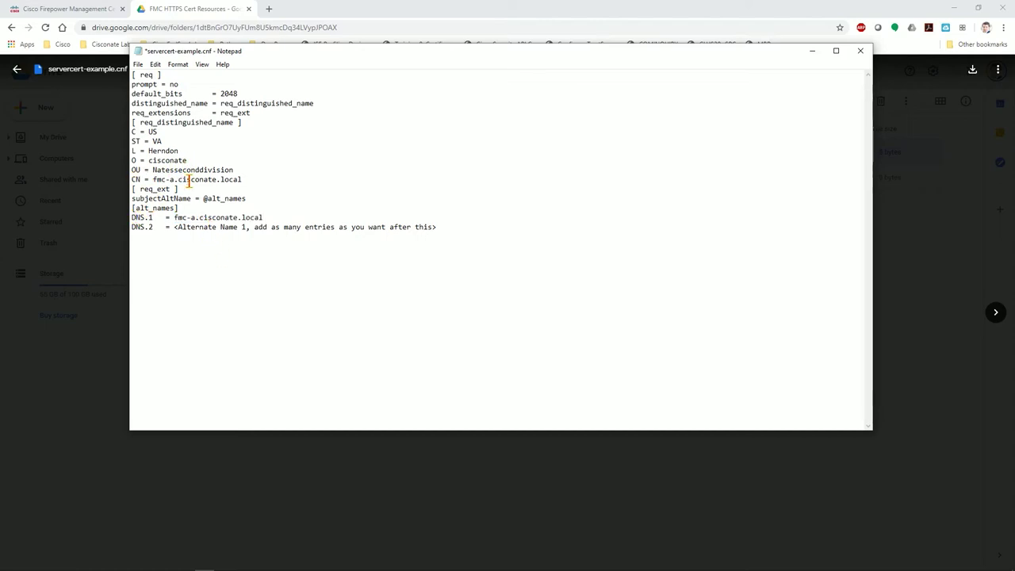
drag(174, 227, 459, 225)
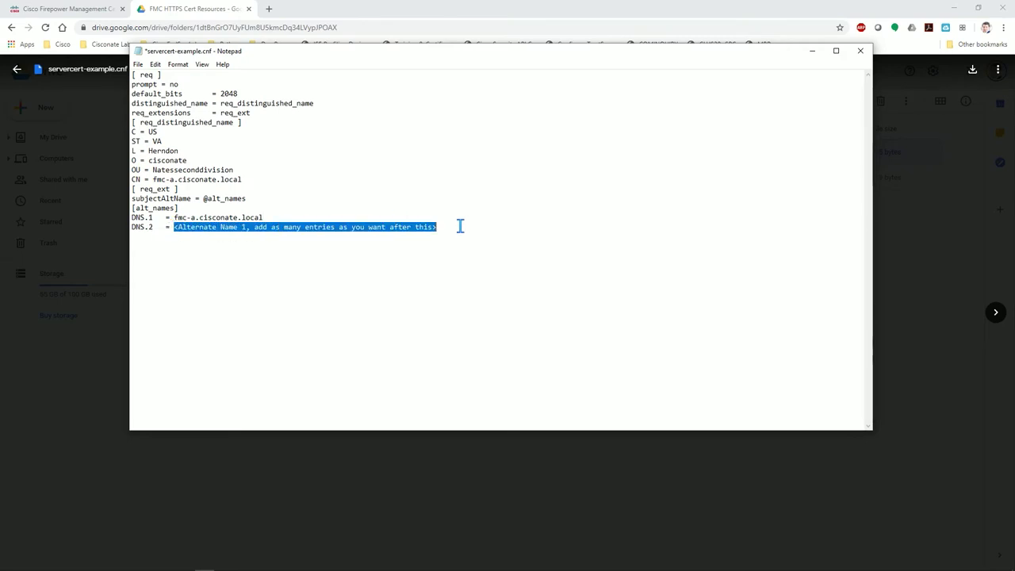
text(192.168.194.27)
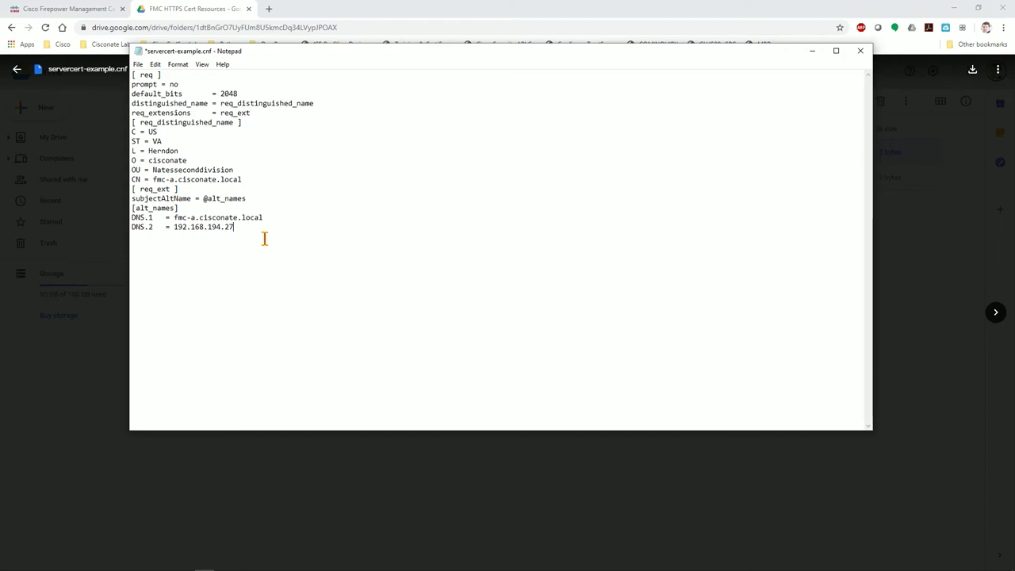
Step: Start saving the configuration as a separate file and change its file name to servercert.cnf
click(138, 64)
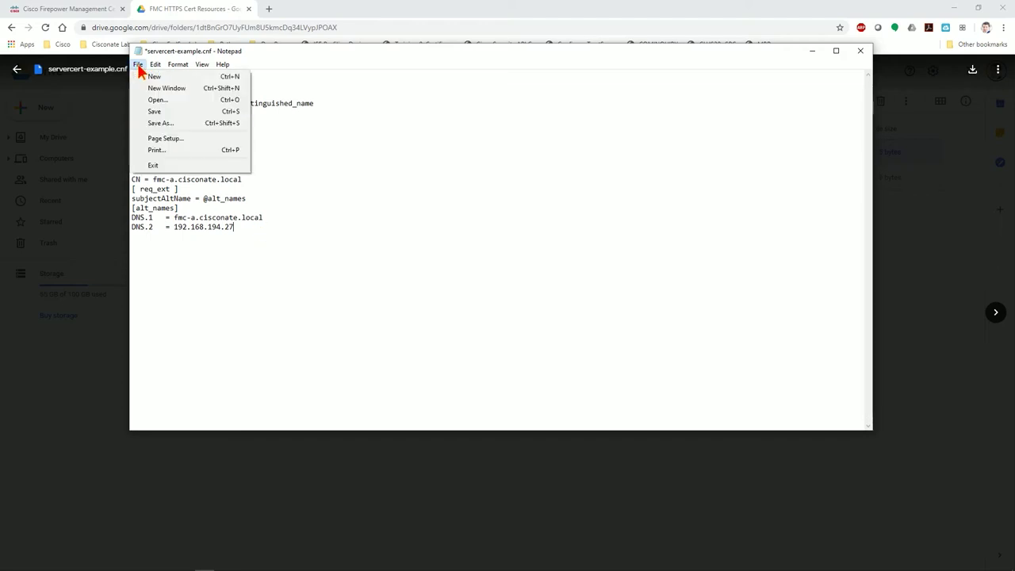
click(161, 123)
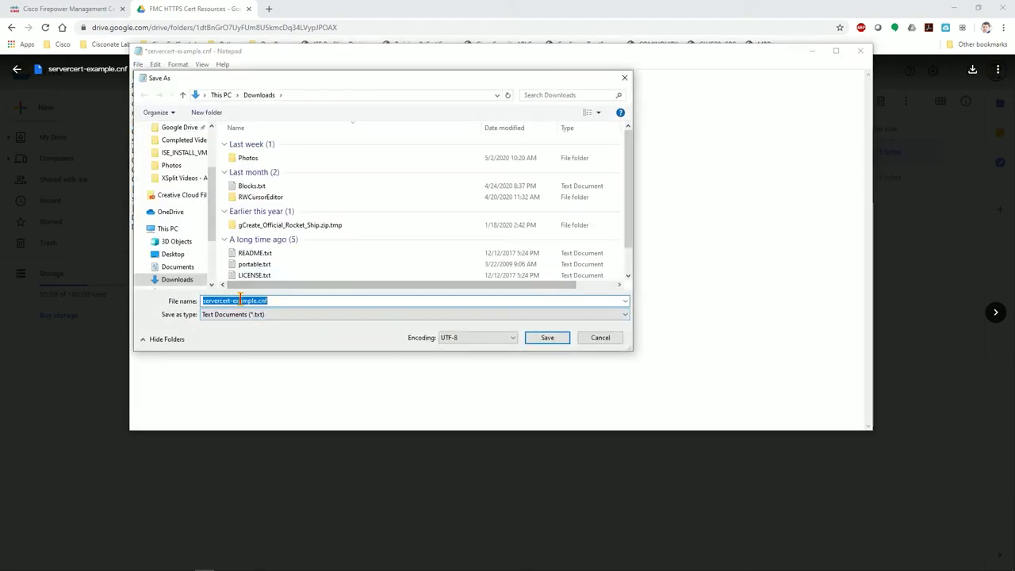
click(237, 300)
drag(230, 300, 253, 301)
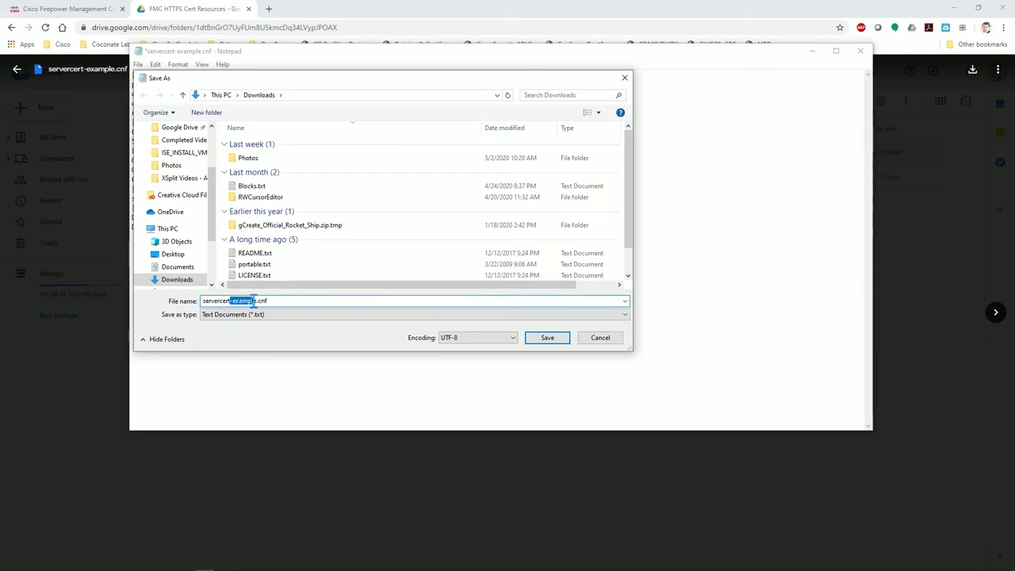
key(BackSpace)
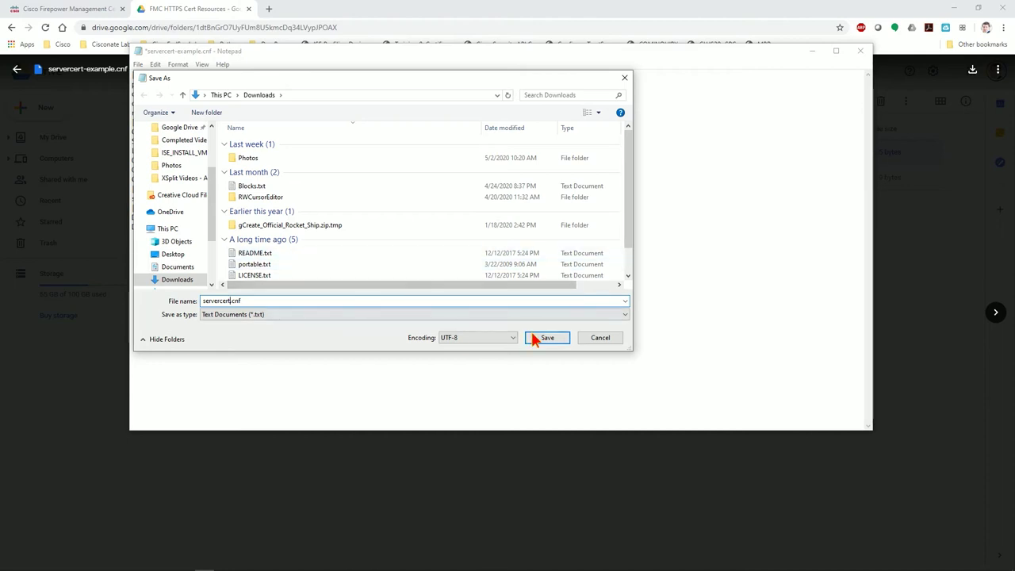
Step: Try to save servercert.cnf in the root of Local Disk (C:), declining the alternative folder
scroll(179, 238, down, 2)
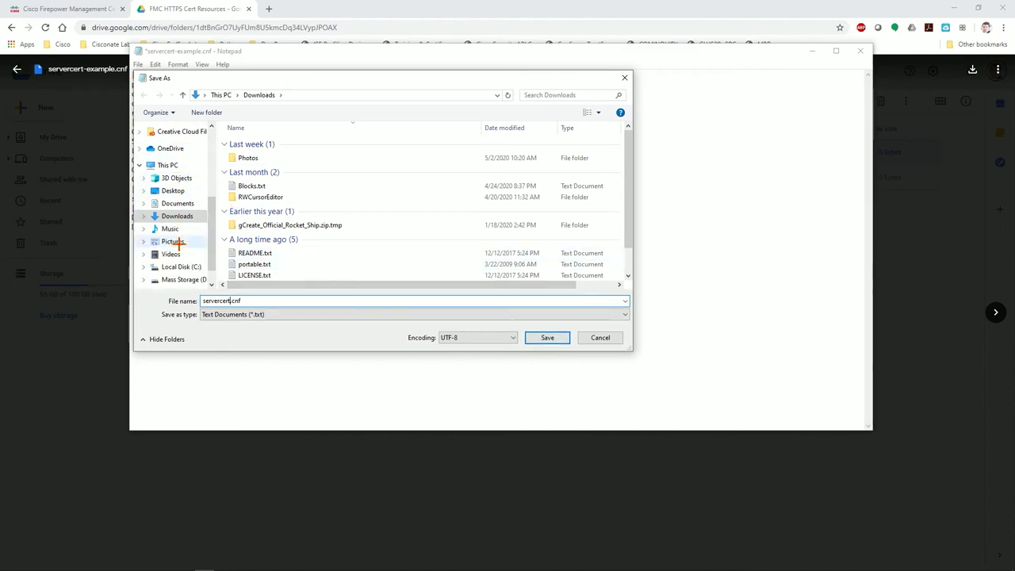
click(178, 267)
scroll(356, 213, down, 3)
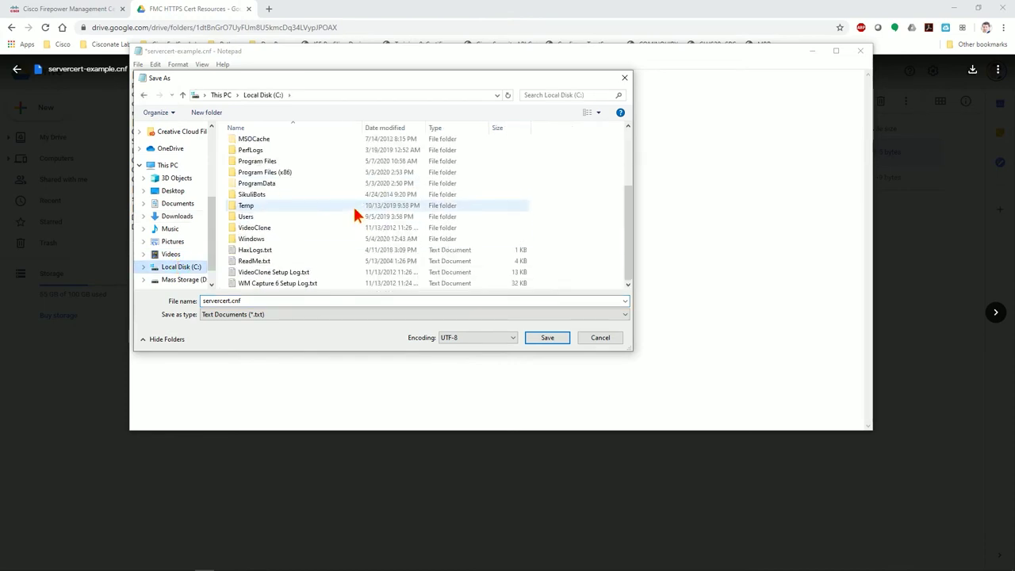
click(551, 341)
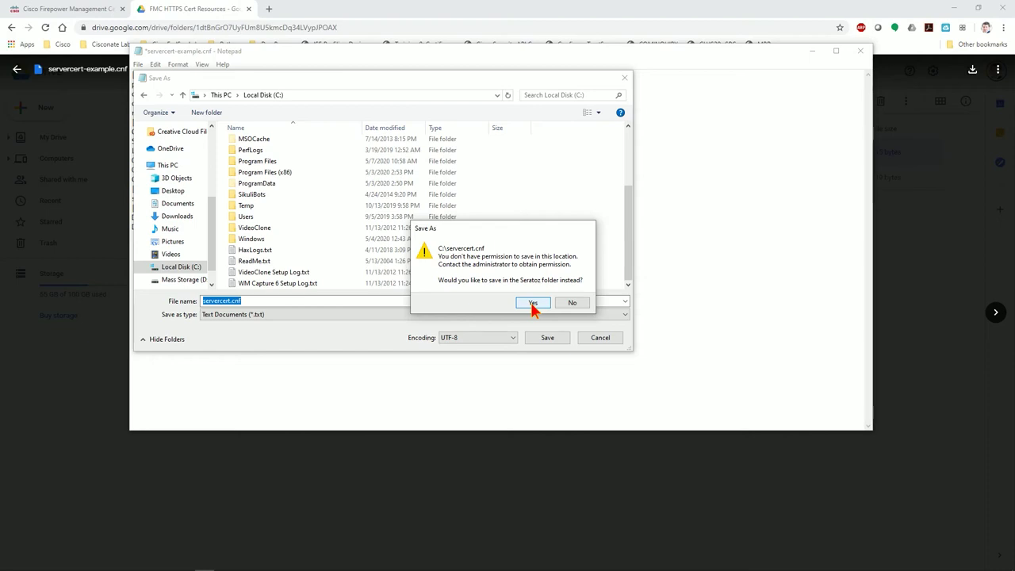
click(583, 306)
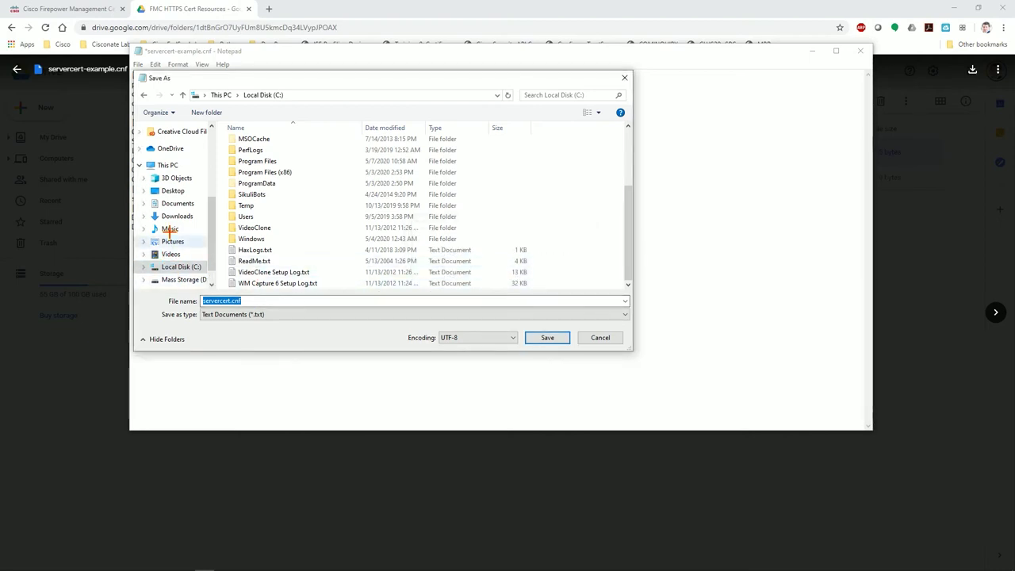
Step: Save servercert.cnf in the user's profile folder under C:\Users, replacing the existing file
scroll(254, 248, up, 2)
scroll(255, 248, down, 2)
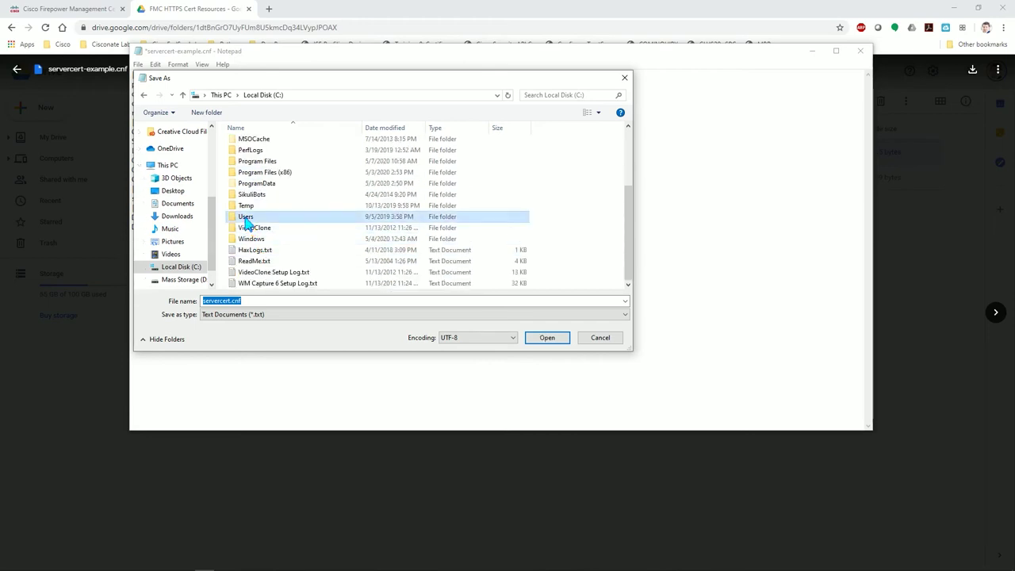
double_click(237, 216)
double_click(250, 189)
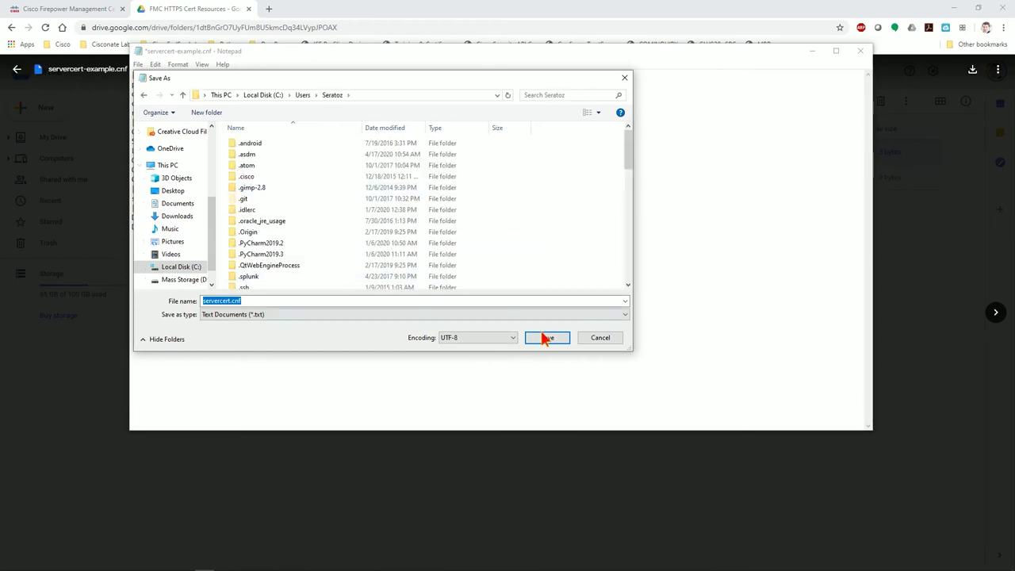
scroll(542, 261, down, 5)
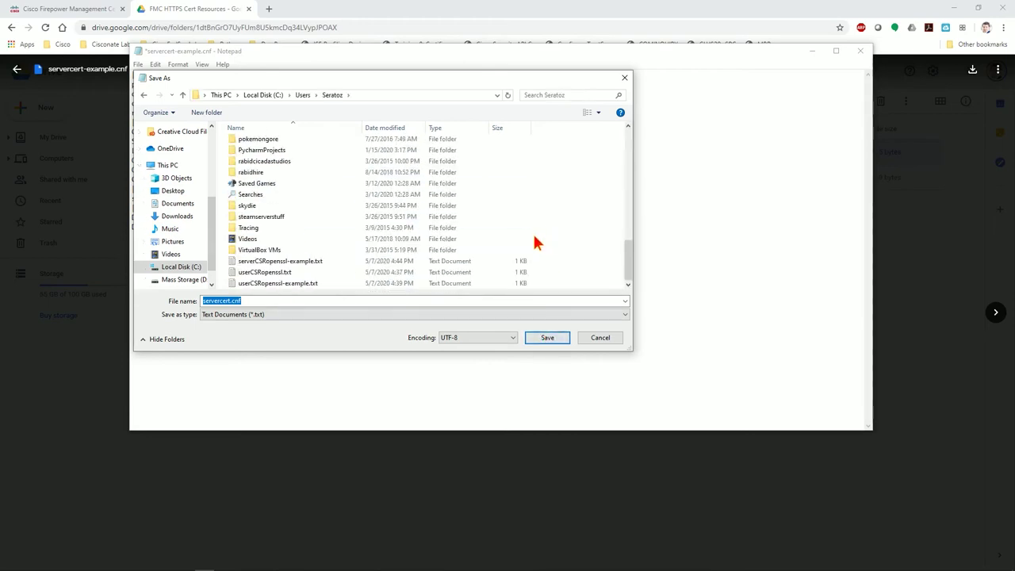
click(545, 339)
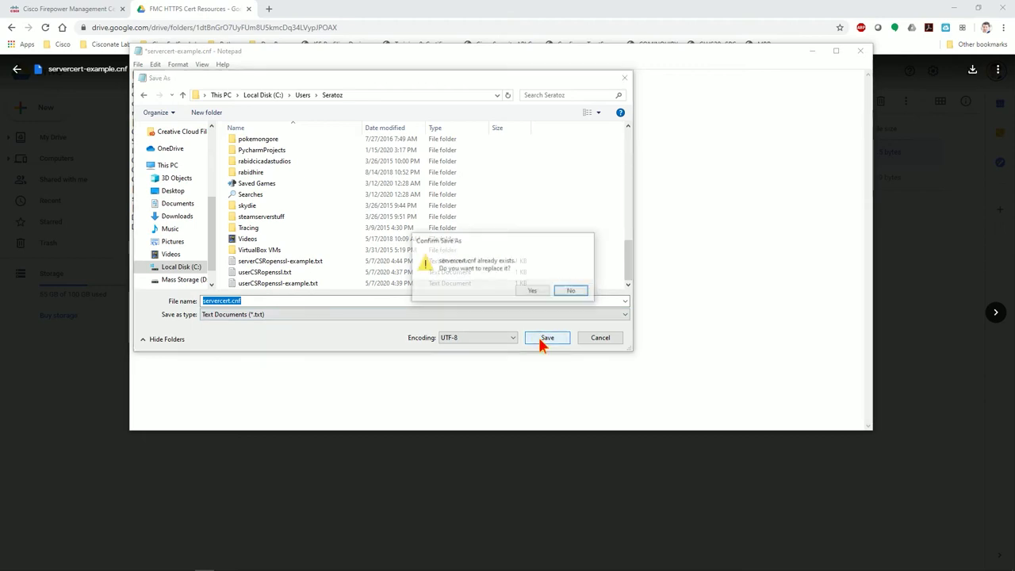
click(533, 290)
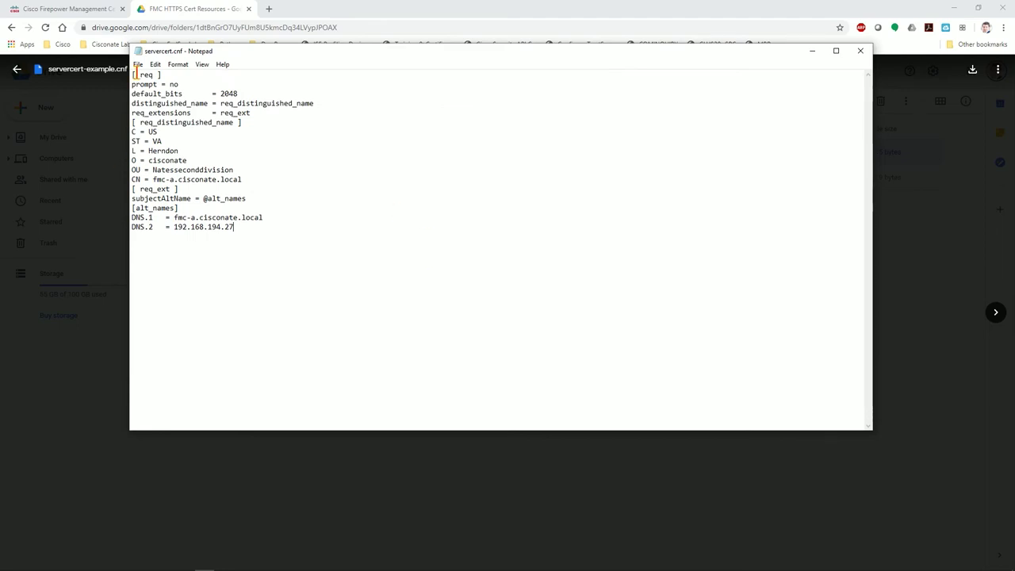
Step: Return to the Drive folder, open serverCSRopenssl-example.txt and select the whole openssl req command
drag(132, 73, 235, 236)
click(237, 240)
click(16, 69)
double_click(214, 172)
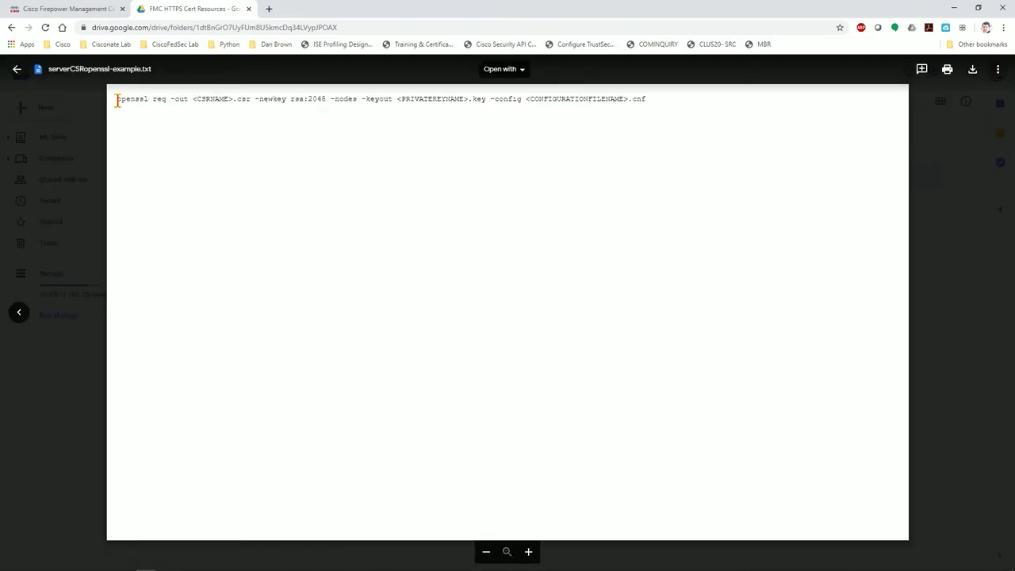
drag(117, 100, 656, 93)
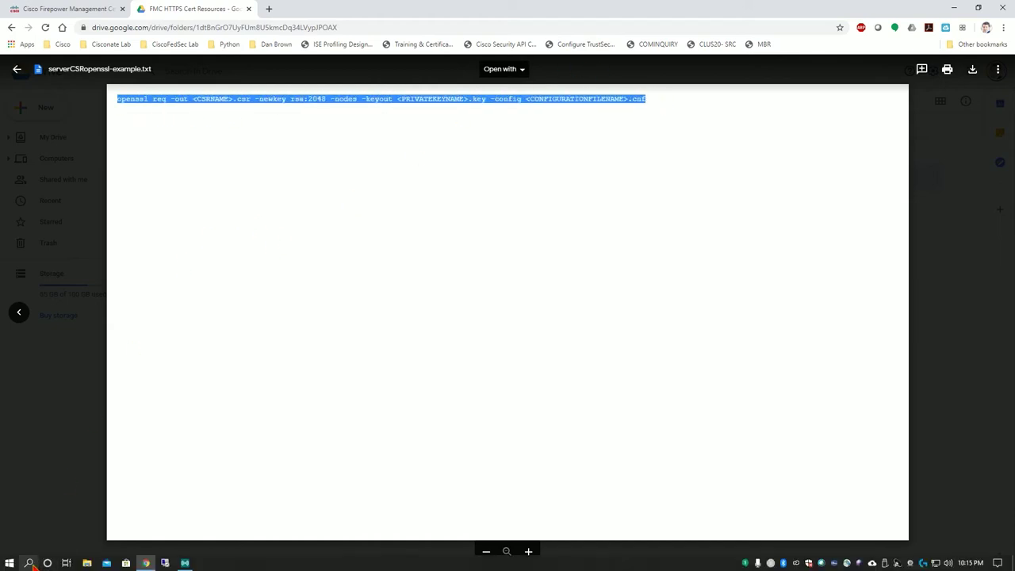
Step: Launch the Win64 OpenSSL Command Prompt and place its window below the example openssl command
click(32, 564)
text(wind)
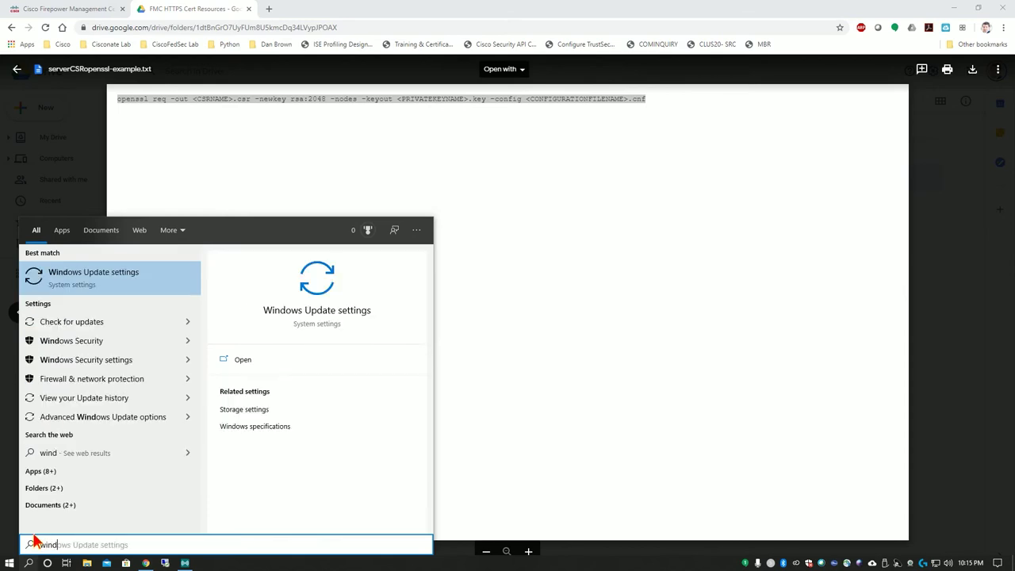
key(BackSpace)
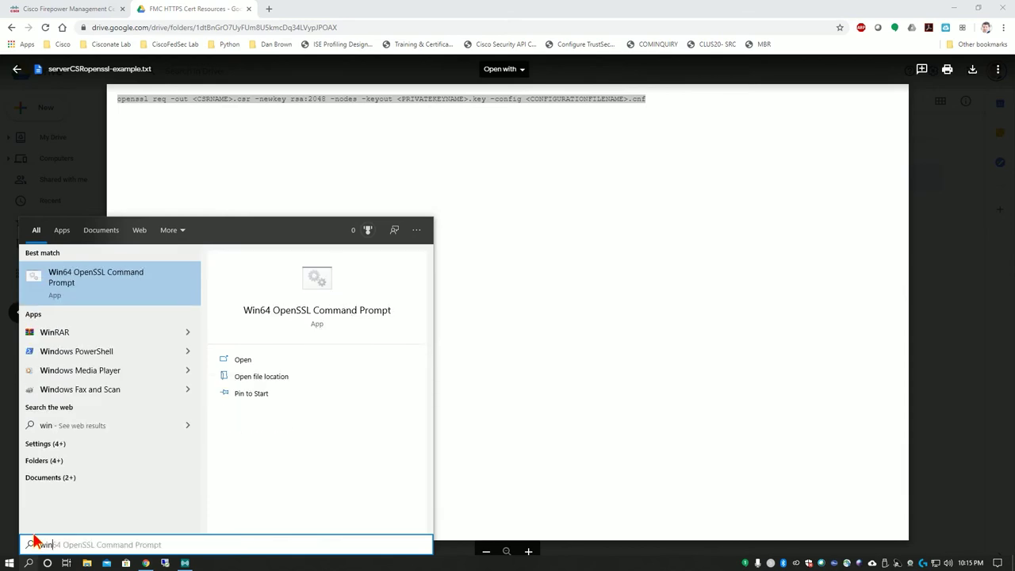
text(64)
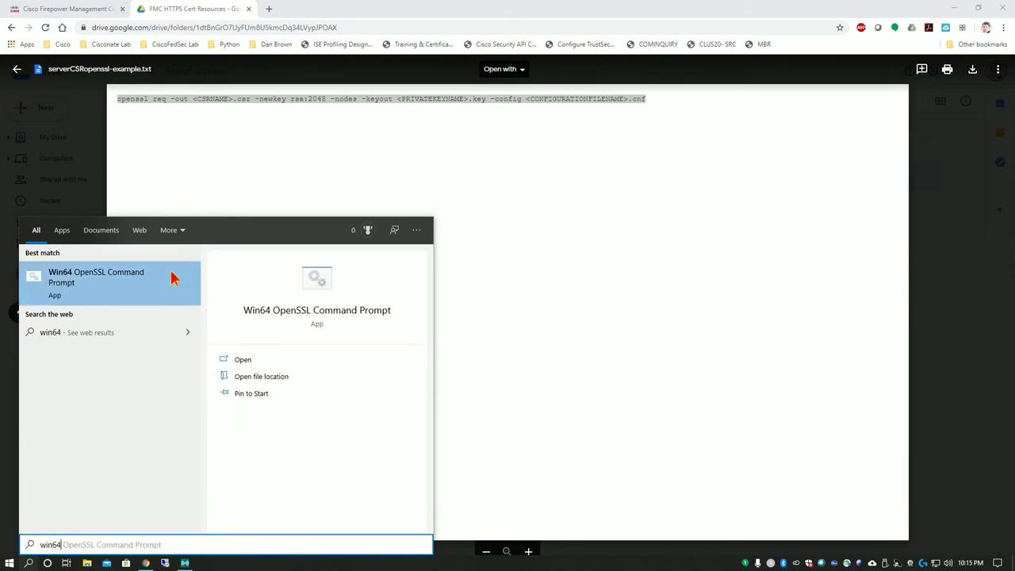
click(62, 283)
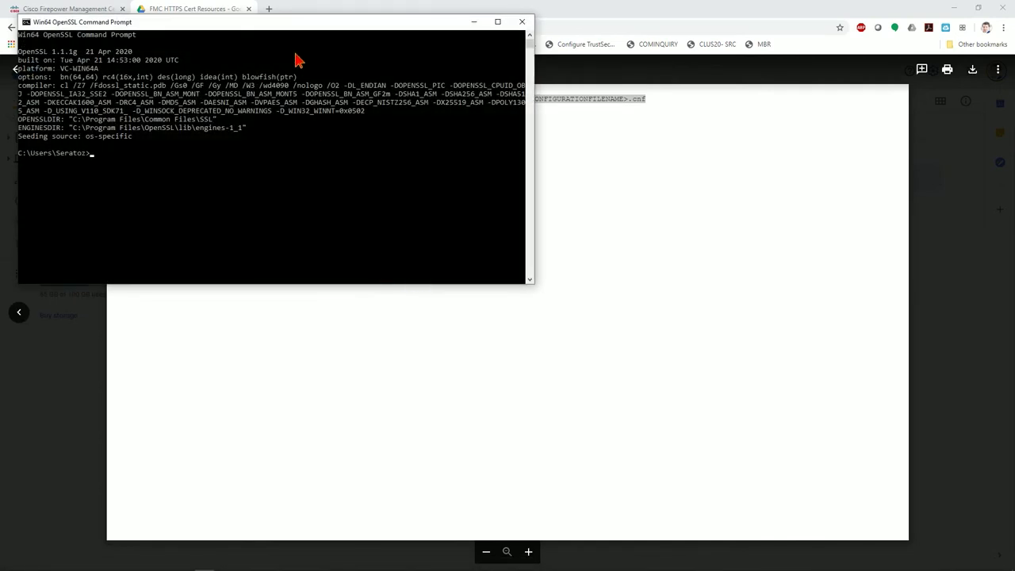
drag(292, 31, 585, 201)
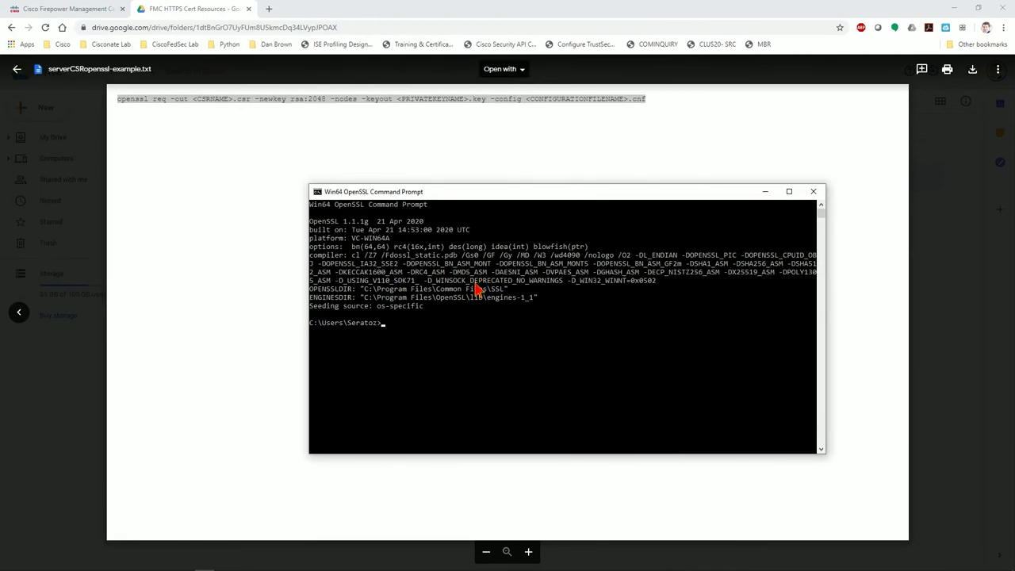
click(458, 331)
click(384, 325)
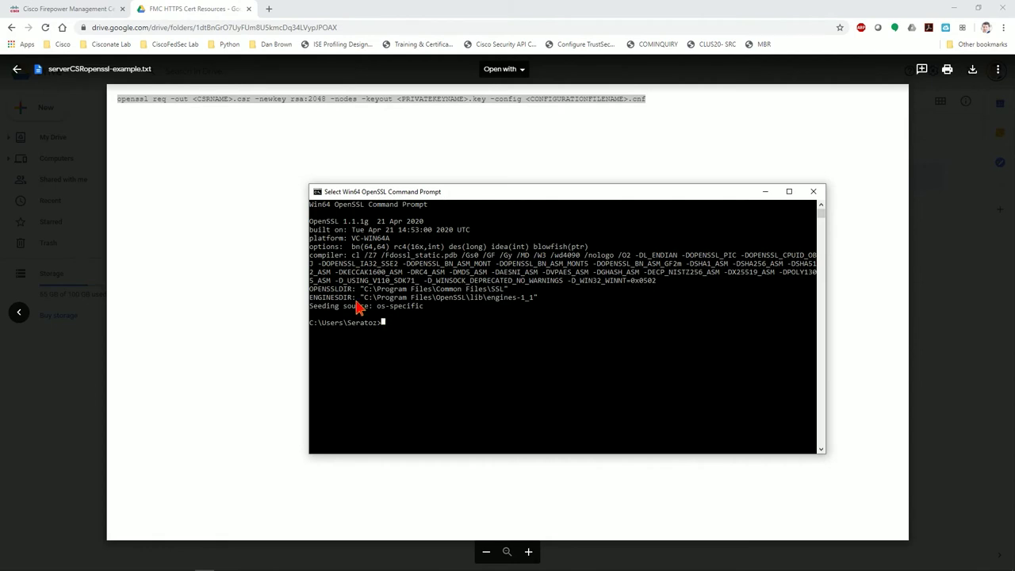
click(459, 137)
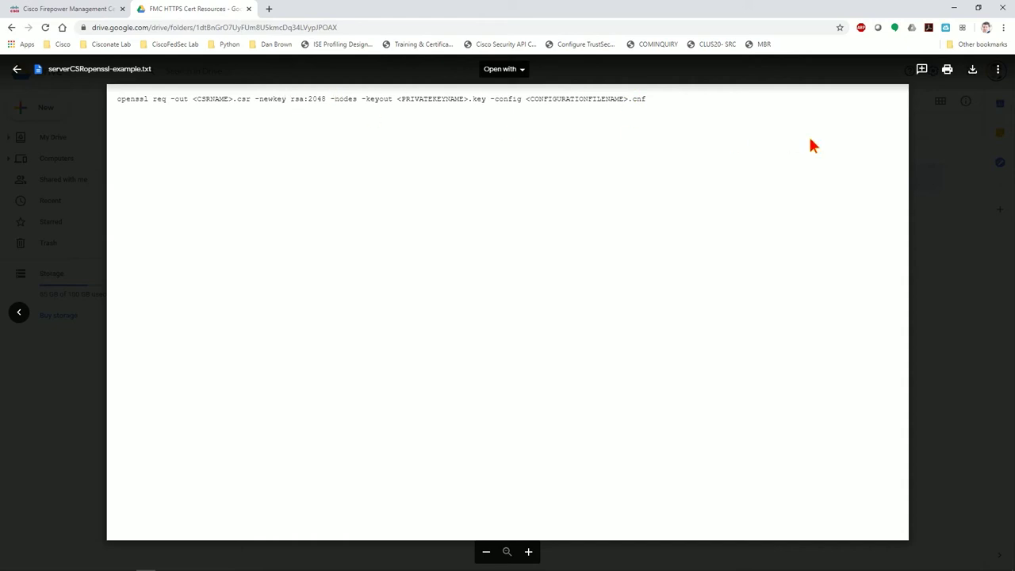
drag(193, 98, 238, 101)
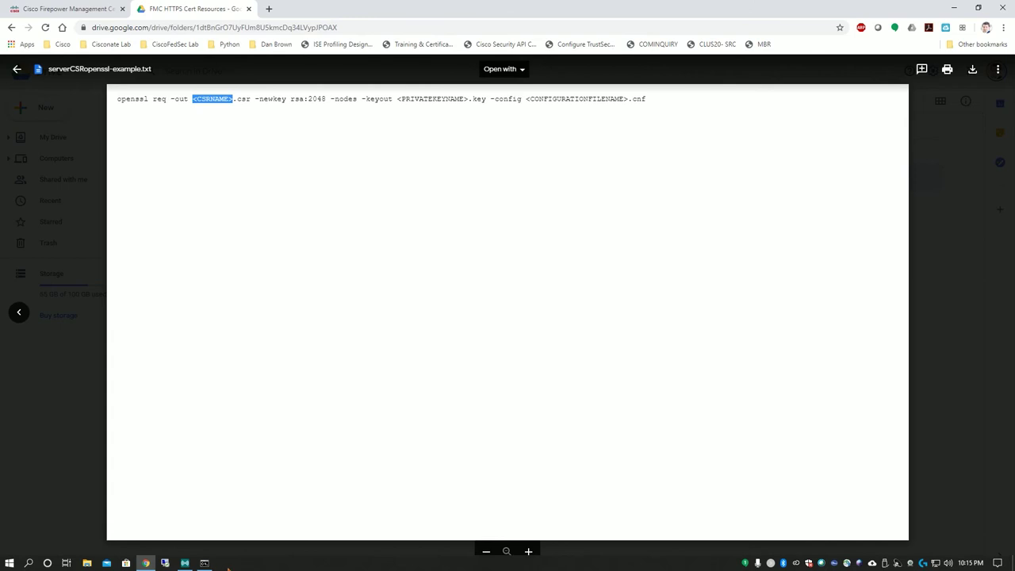
click(204, 568)
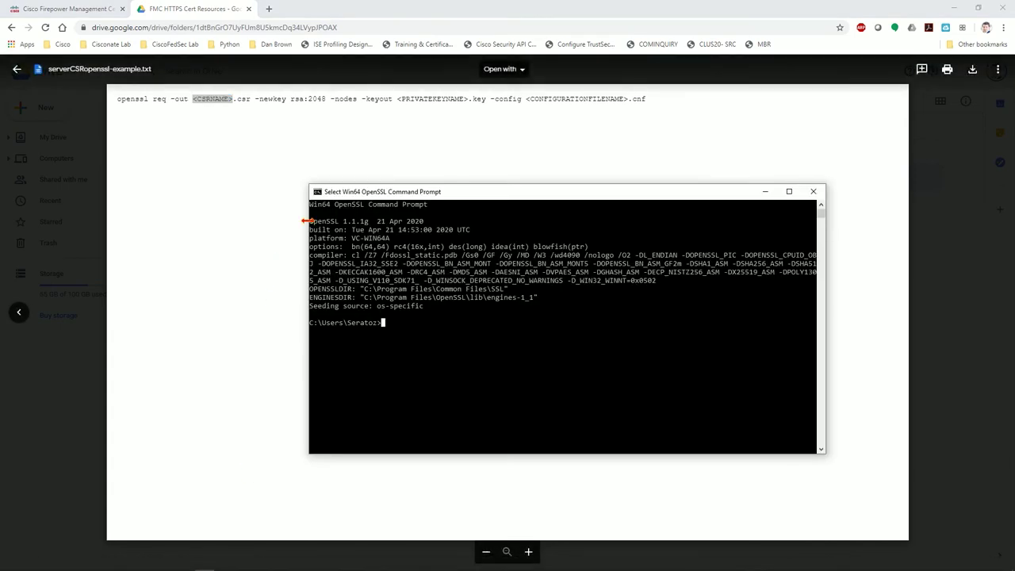
Step: Open a blank Notepad document and paste in the whole openssl req command copied from the serverCSRopenssl-example.txt preview
click(28, 563)
text(notepad)
key(Return)
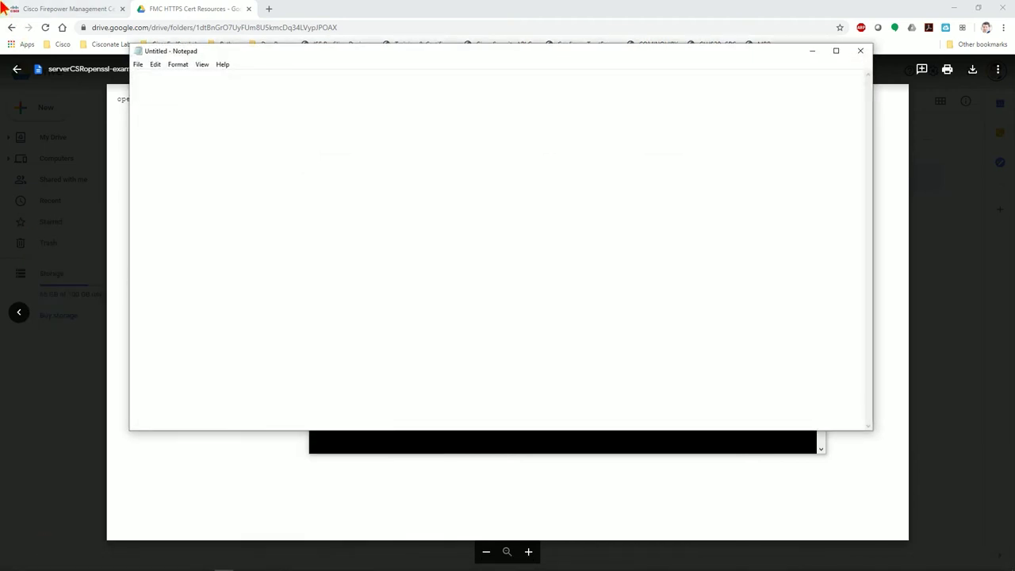
click(153, 99)
drag(117, 101, 652, 89)
key(ctrl+c)
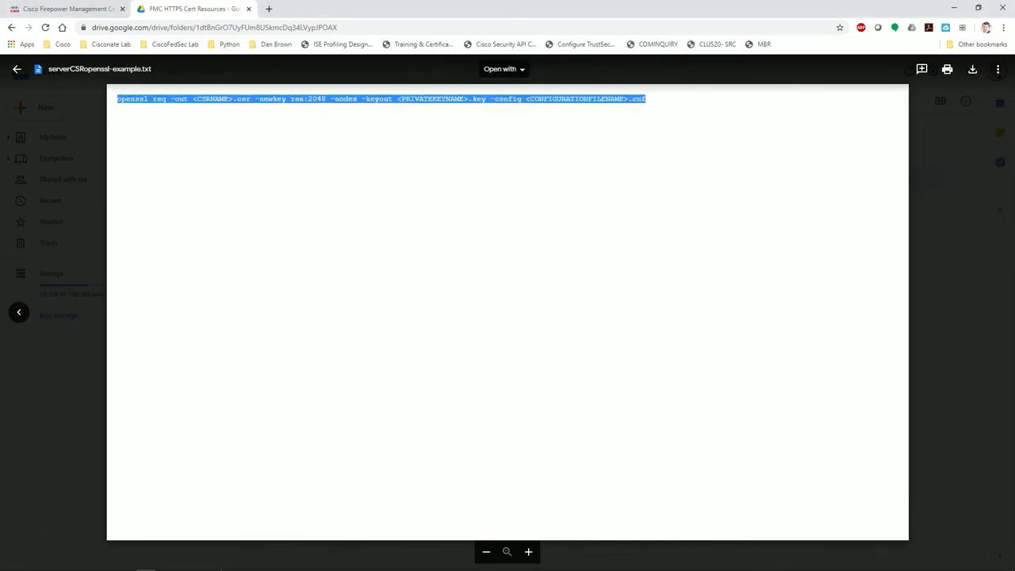
click(225, 563)
key(ctrl+v)
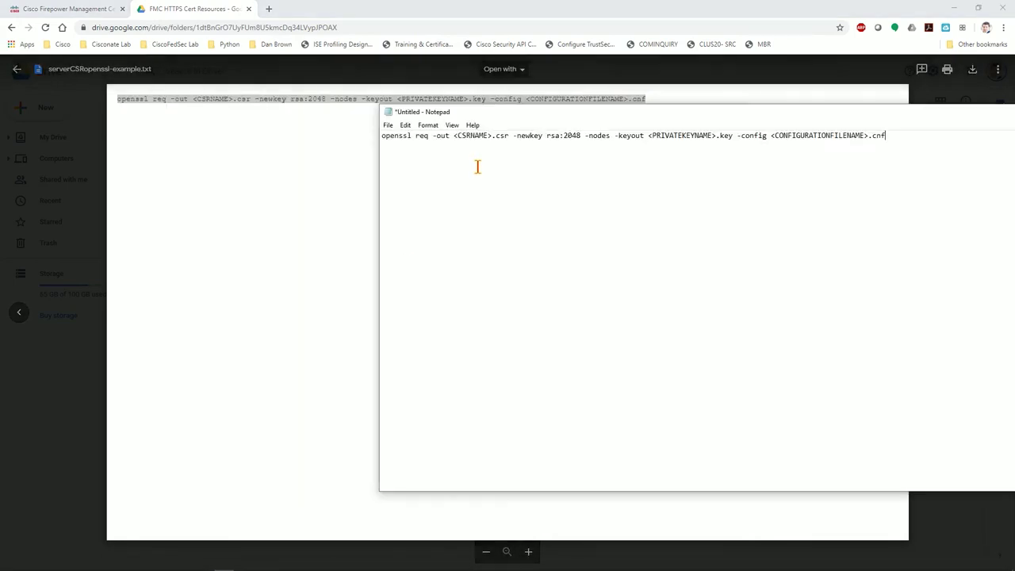
drag(539, 112, 344, 98)
Step: Replace the command's placeholders in Notepad with fmc for the CSR name, fmc for the private key name and servercert for the configuration file name
drag(258, 120, 295, 116)
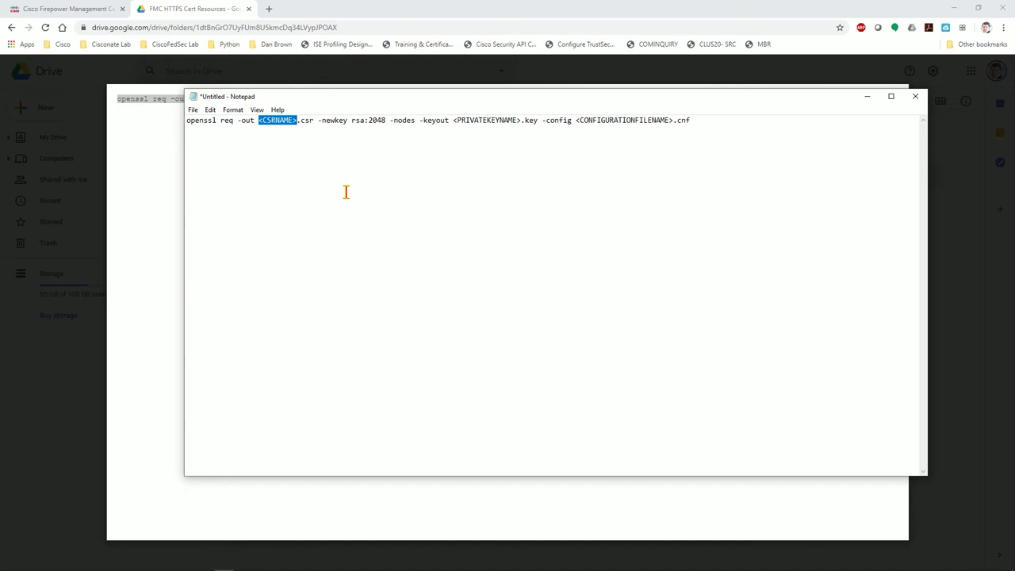
text(fmc)
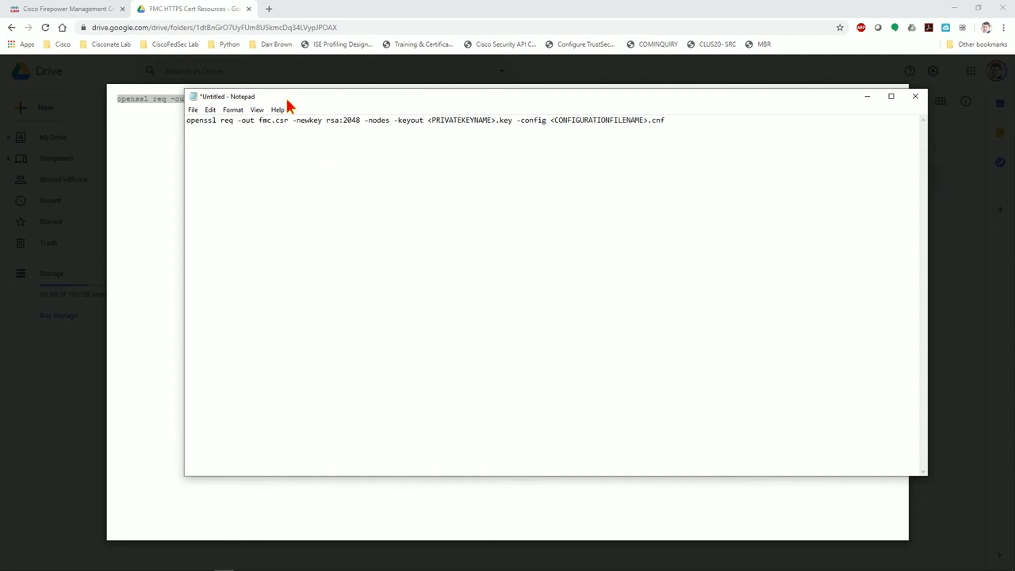
drag(428, 119, 495, 125)
text(fmc)
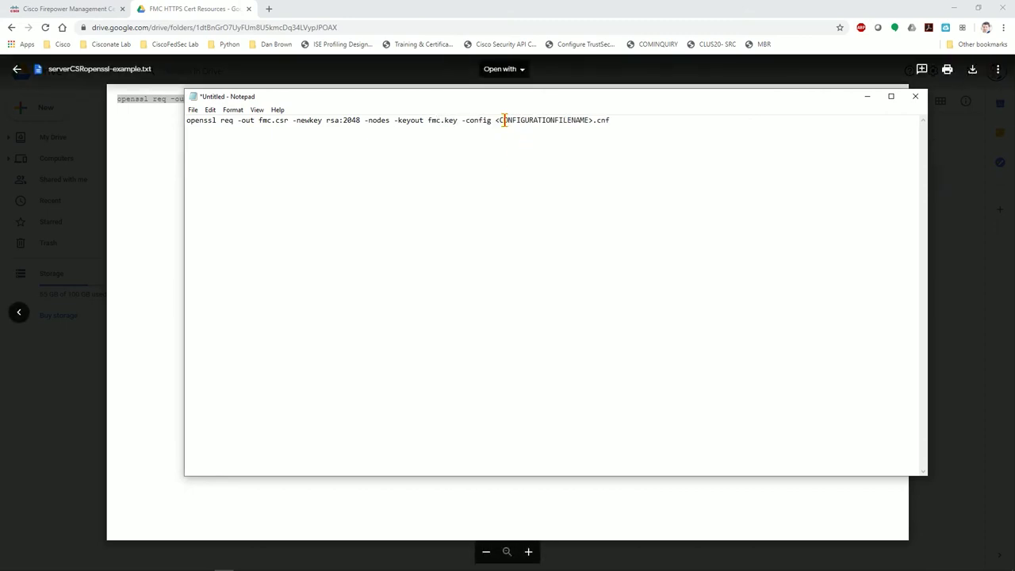
drag(497, 120, 593, 121)
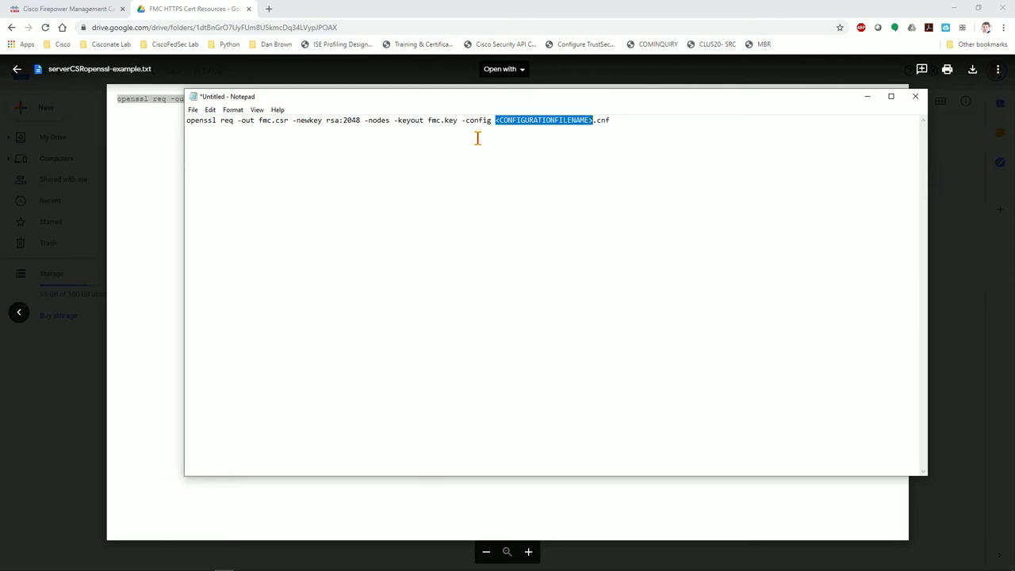
text(servercert)
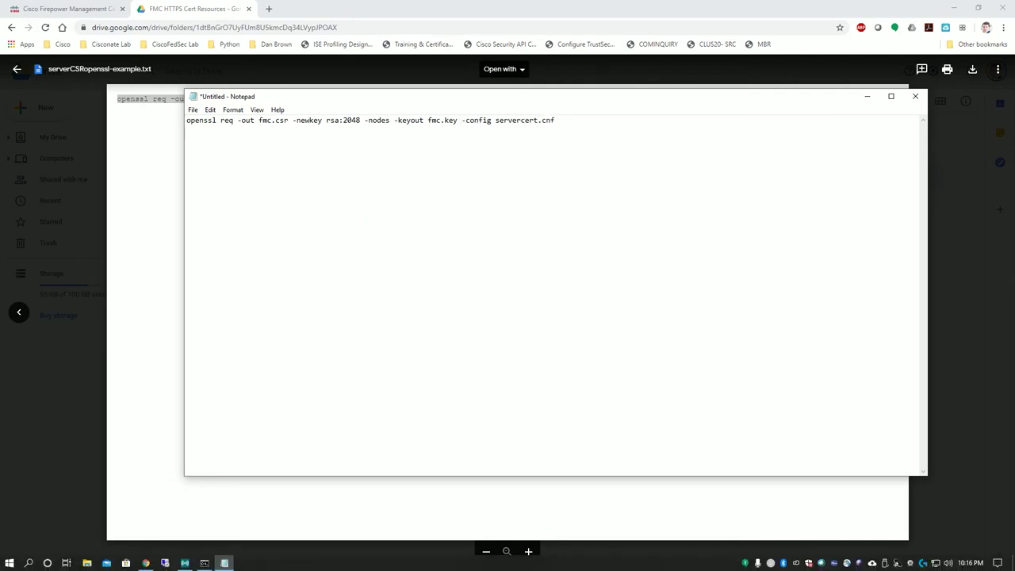
click(88, 564)
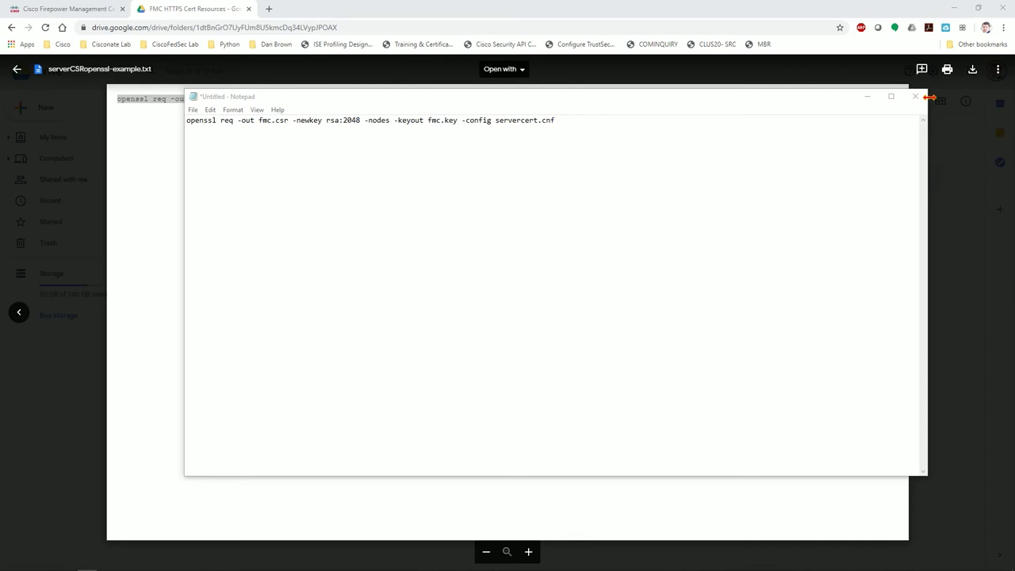
Step: Try to copy the completed openssl req command from Notepad and paste it into the Win64 OpenSSL Command Prompt
click(189, 119)
drag(189, 120, 568, 97)
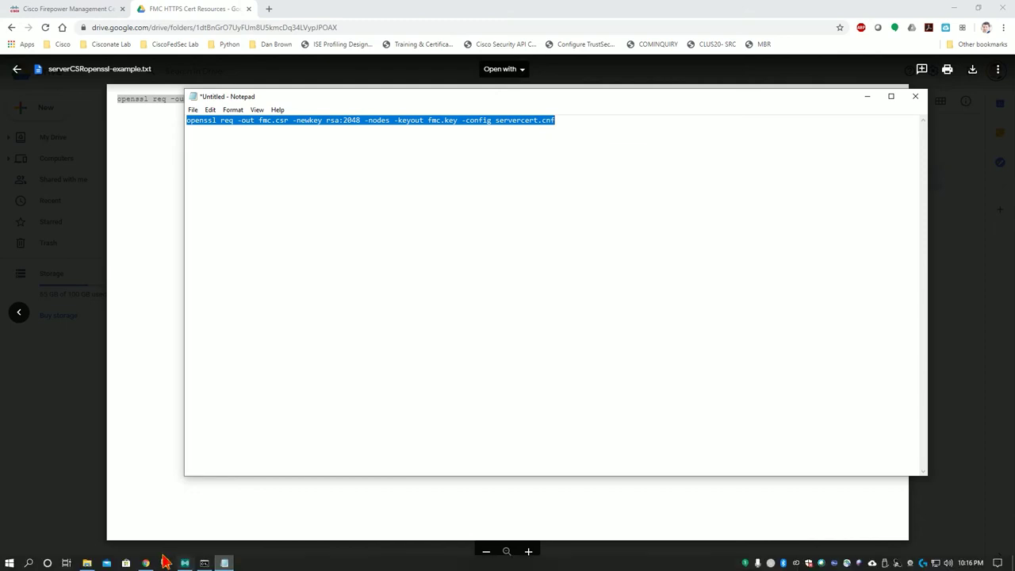
click(204, 563)
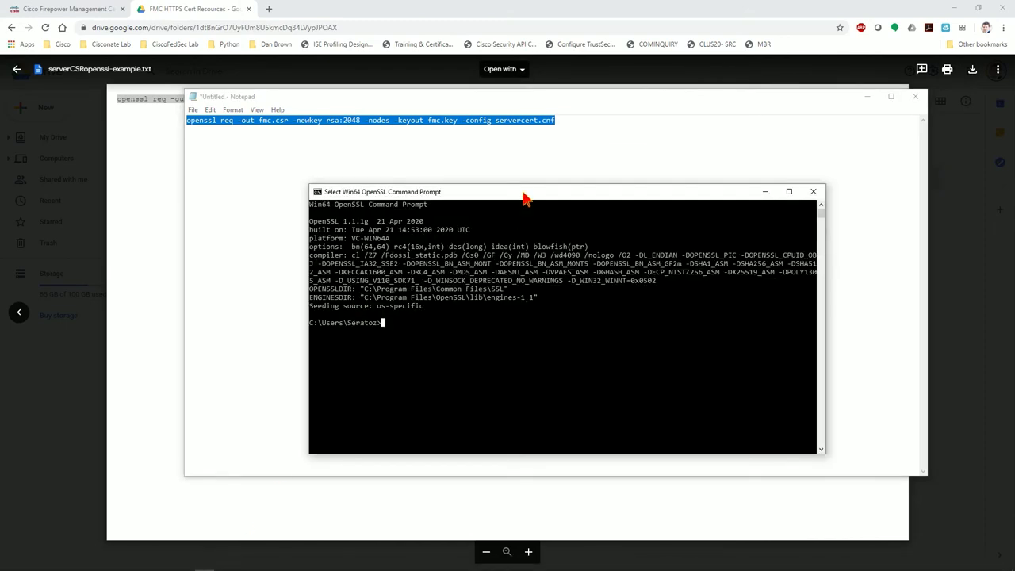
right_click(526, 195)
mouse_move(569, 271)
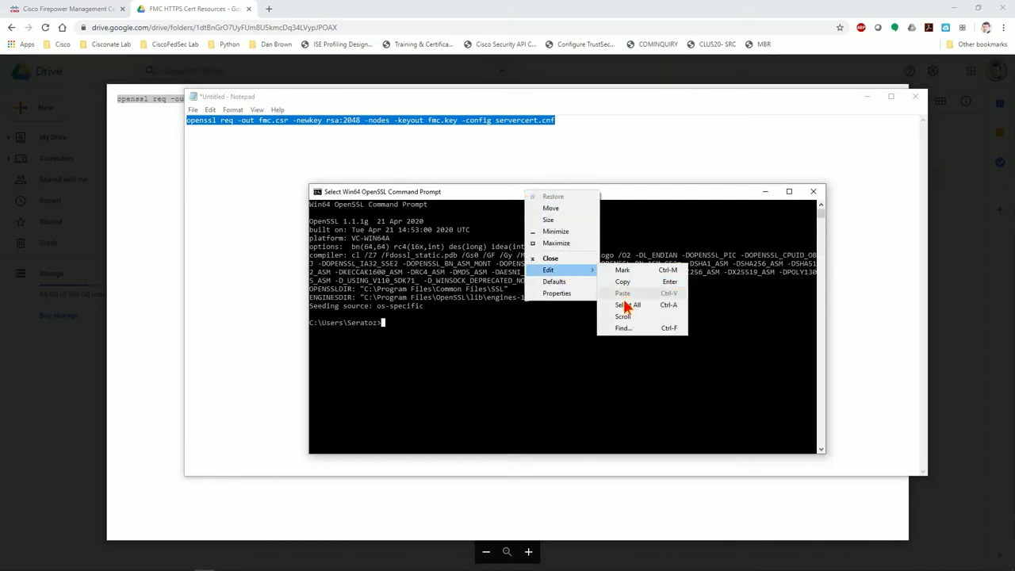
click(469, 151)
click(593, 122)
drag(593, 122, 154, 129)
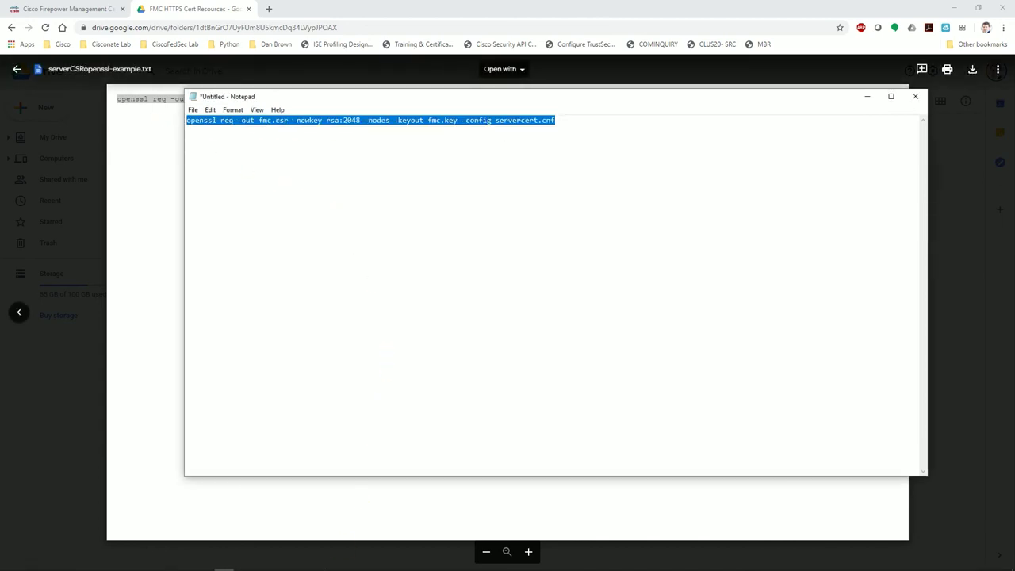
click(224, 564)
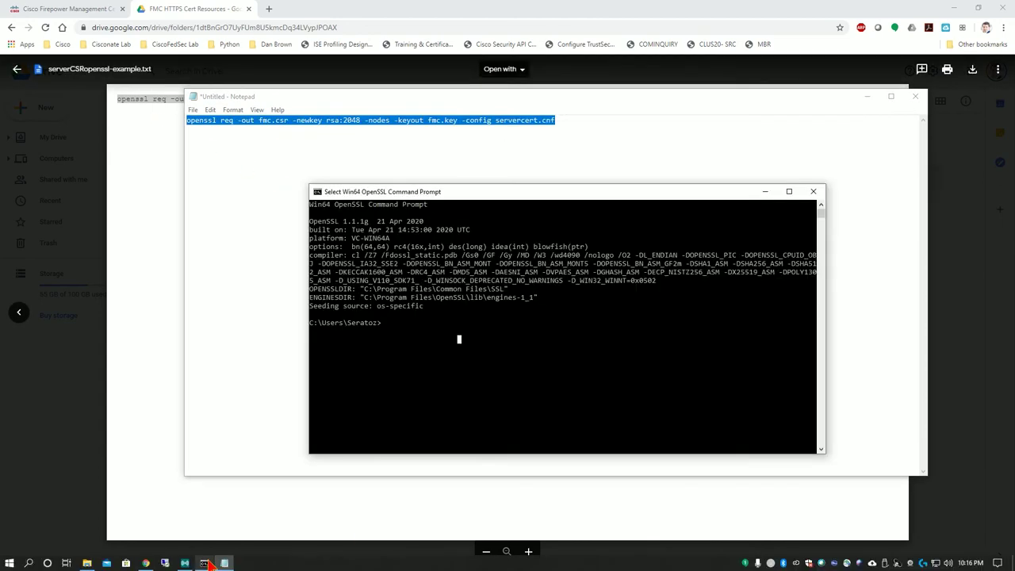
right_click(509, 196)
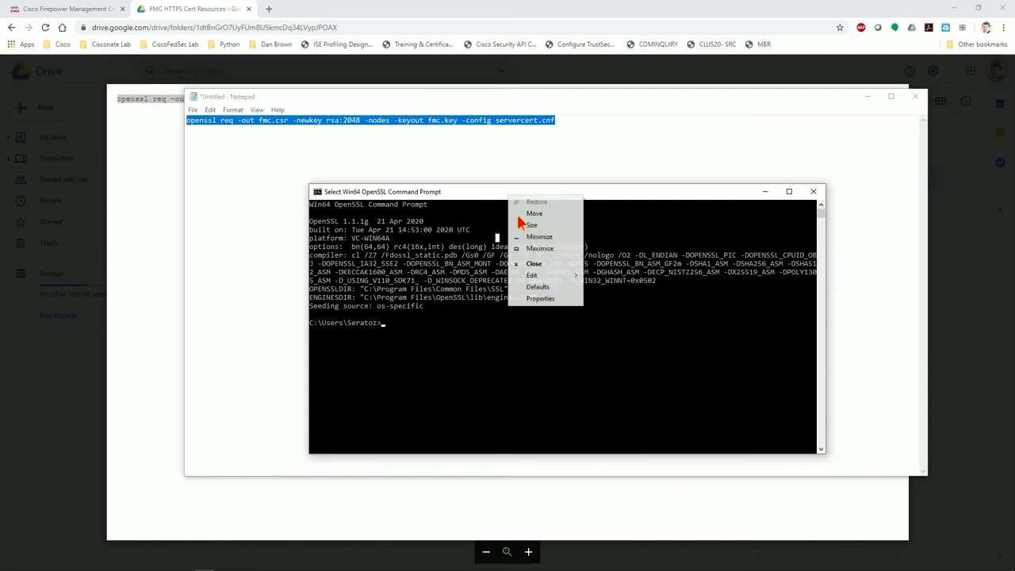
mouse_move(539, 274)
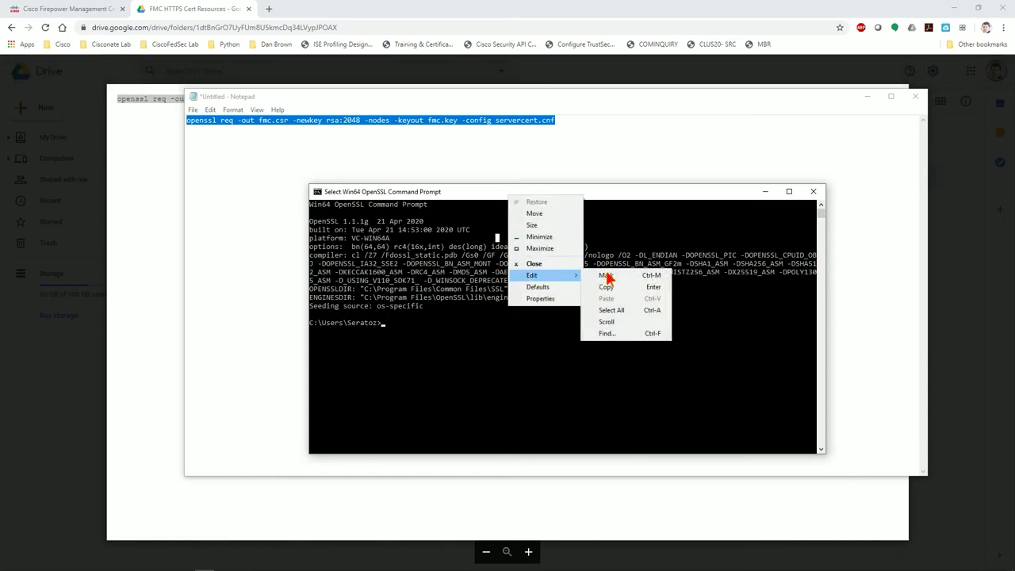
click(548, 143)
drag(557, 119, 157, 118)
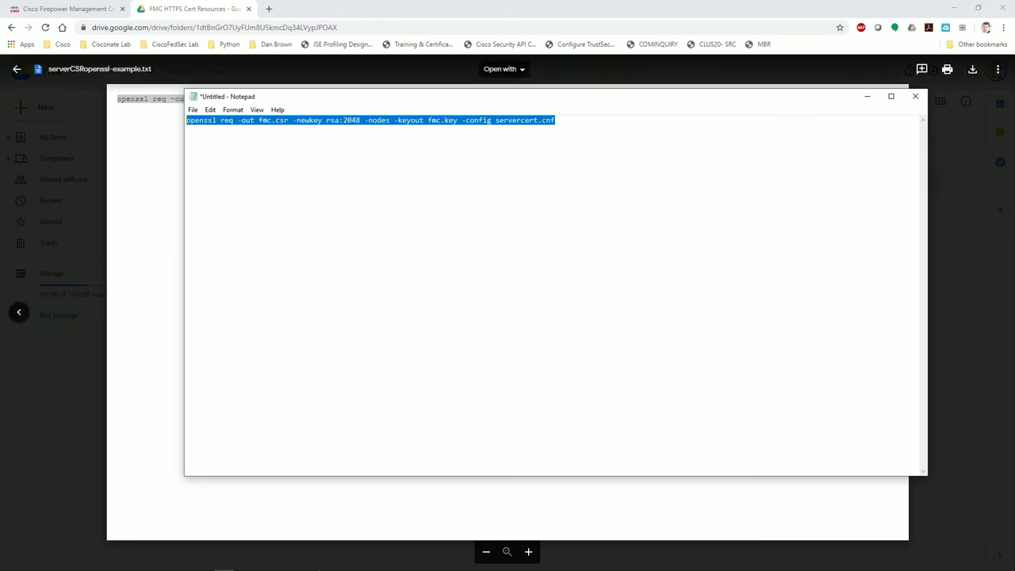
click(204, 564)
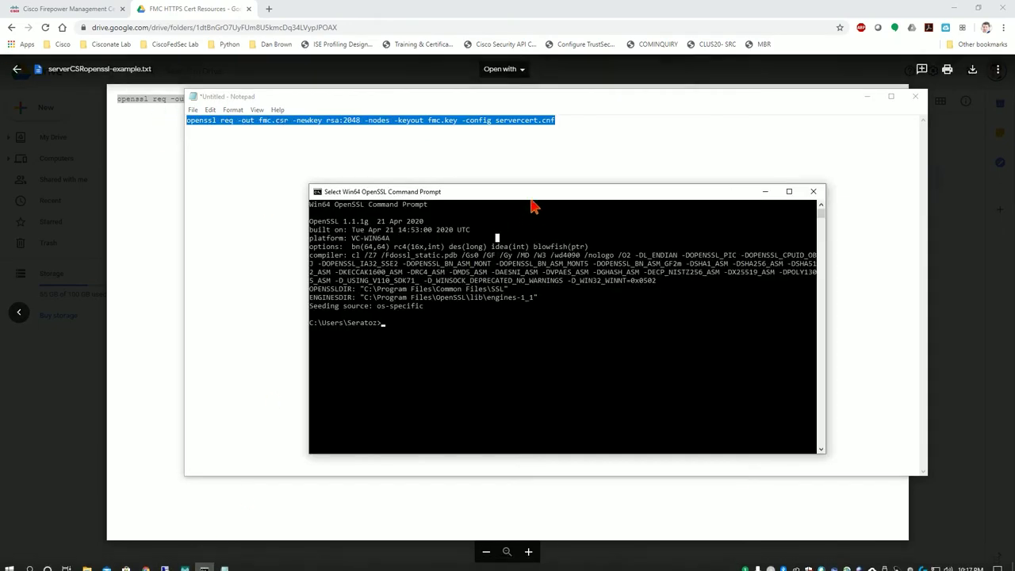
right_click(537, 193)
click(559, 270)
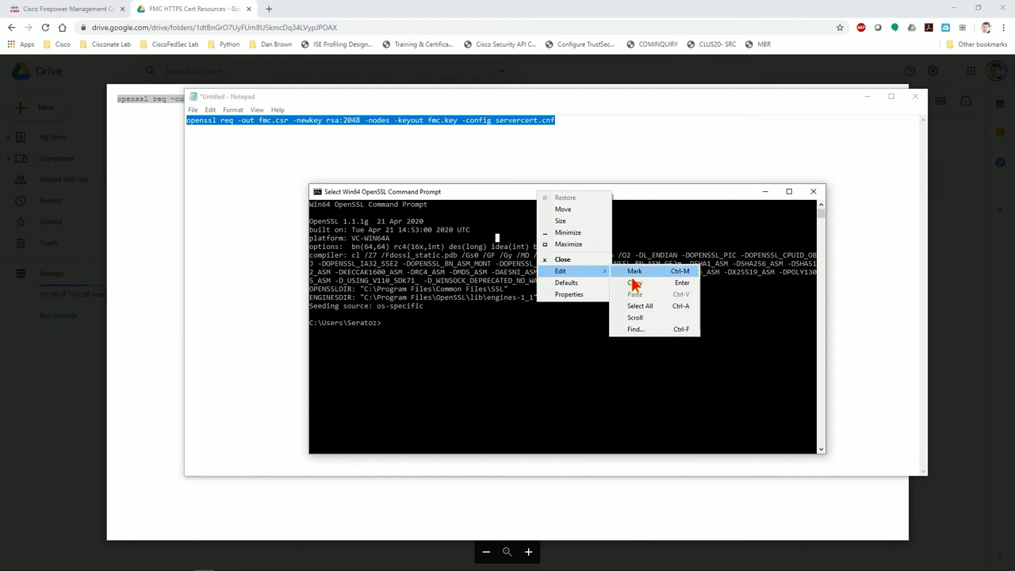
click(390, 329)
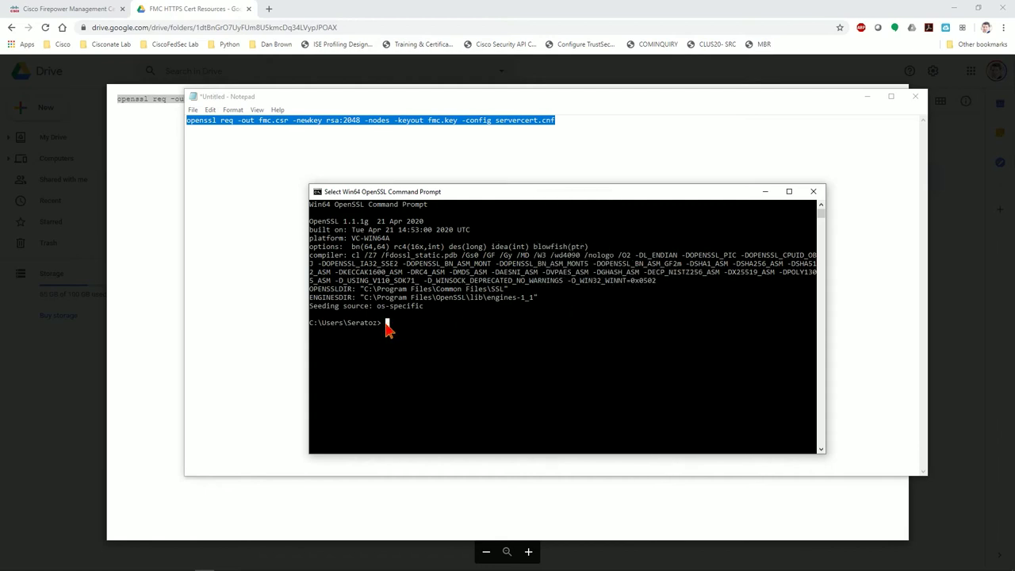
Step: Leave the text selection mode in the OpenSSL Command Prompt and try pasting at the prompt again
key(Escape)
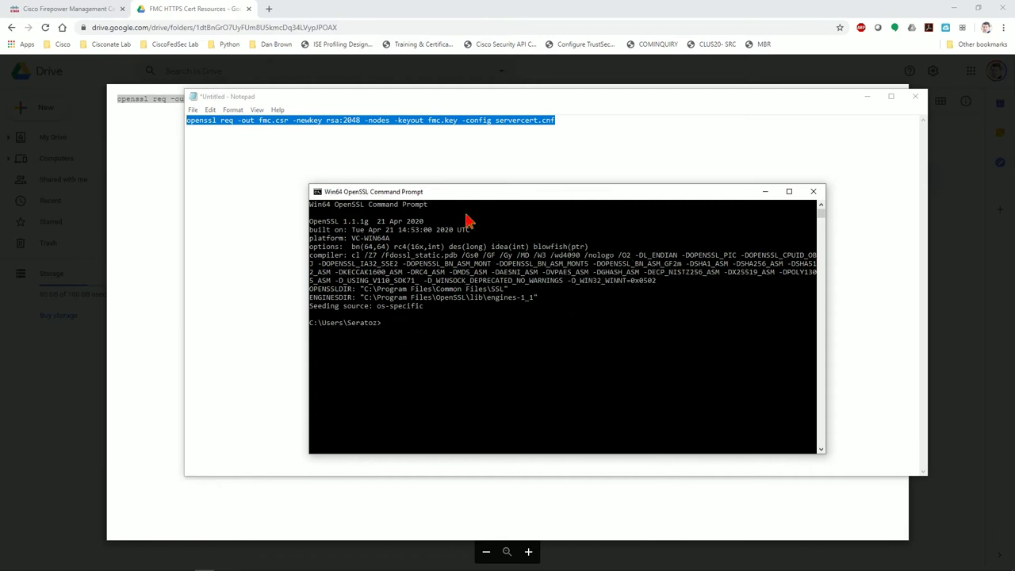
right_click(485, 194)
mouse_move(529, 276)
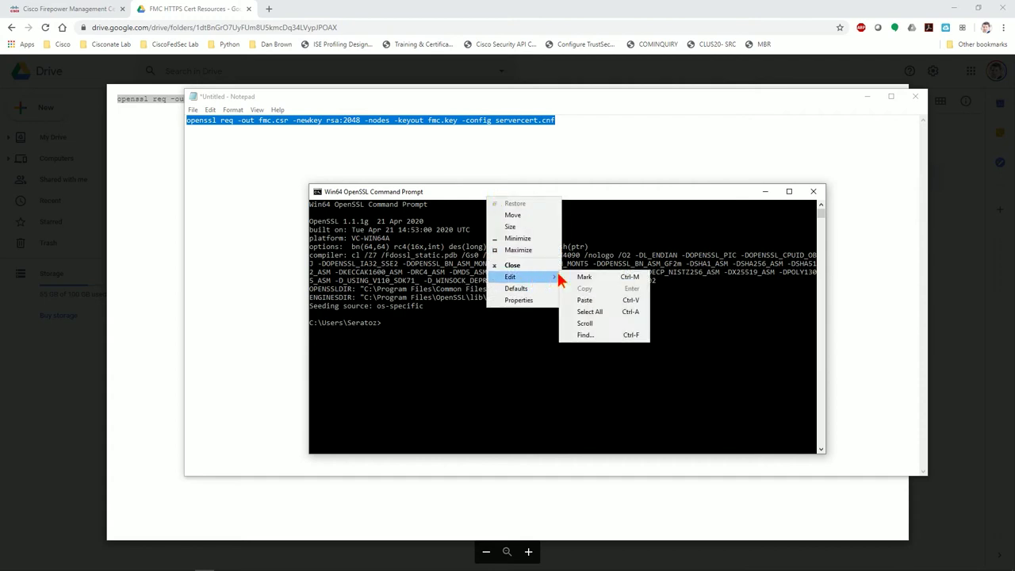
click(585, 302)
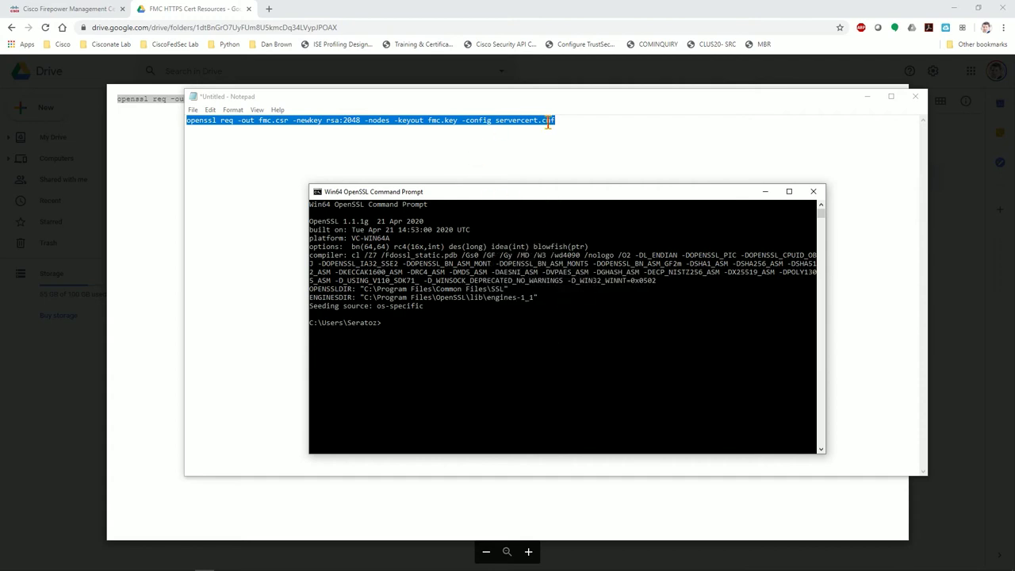
Step: Copy the completed command from Notepad again, paste it into the OpenSSL Command Prompt and run it to generate fmc.csr and fmc.key
click(564, 122)
drag(564, 122, 167, 125)
key(super+c)
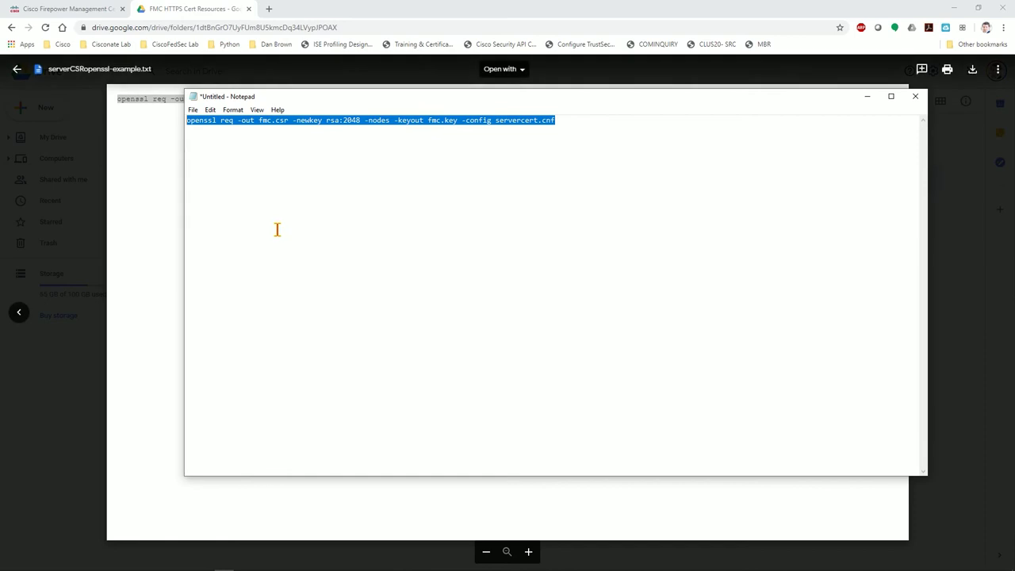
click(215, 563)
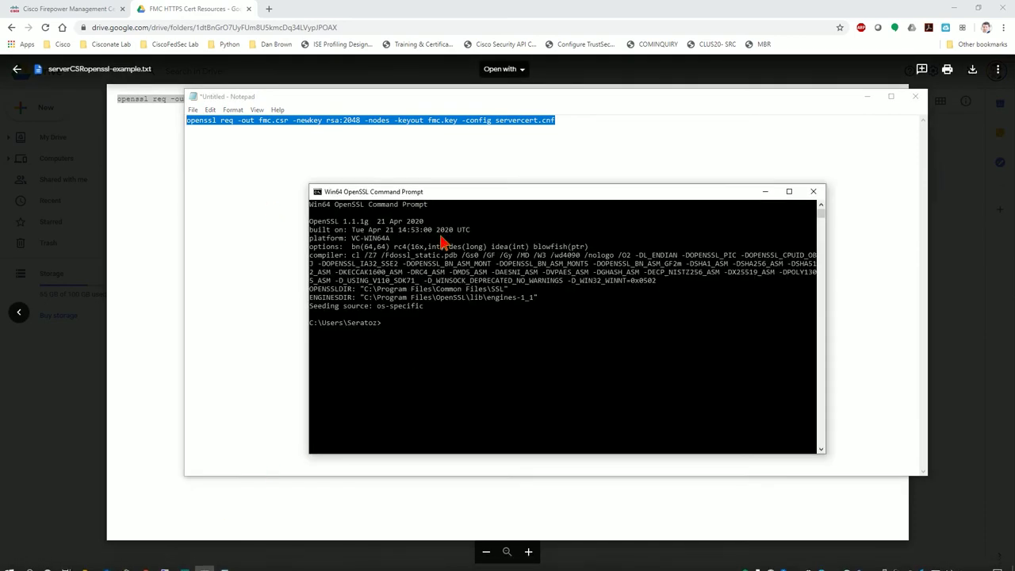
right_click(473, 196)
mouse_move(539, 276)
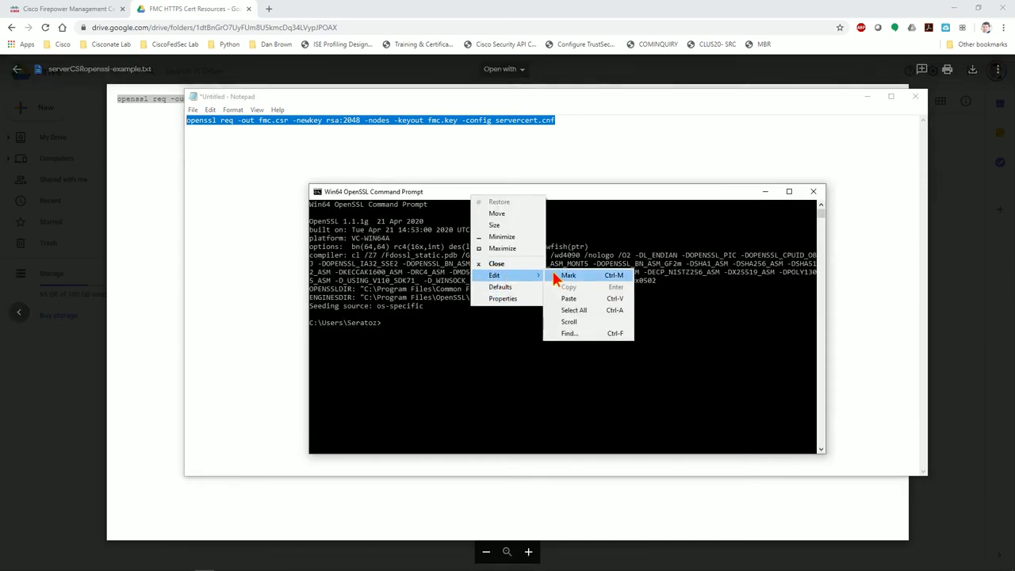
click(573, 309)
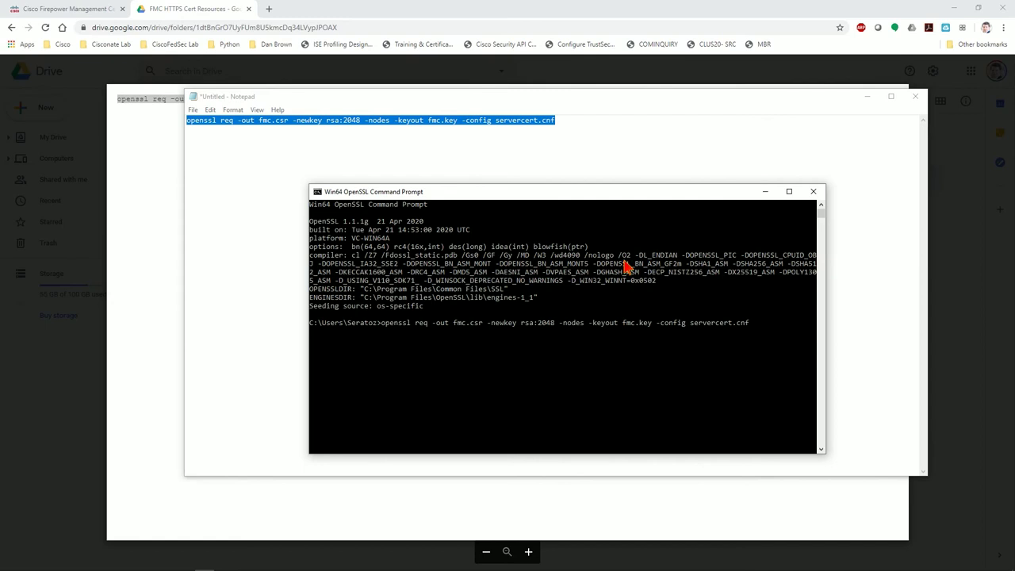
key(Return)
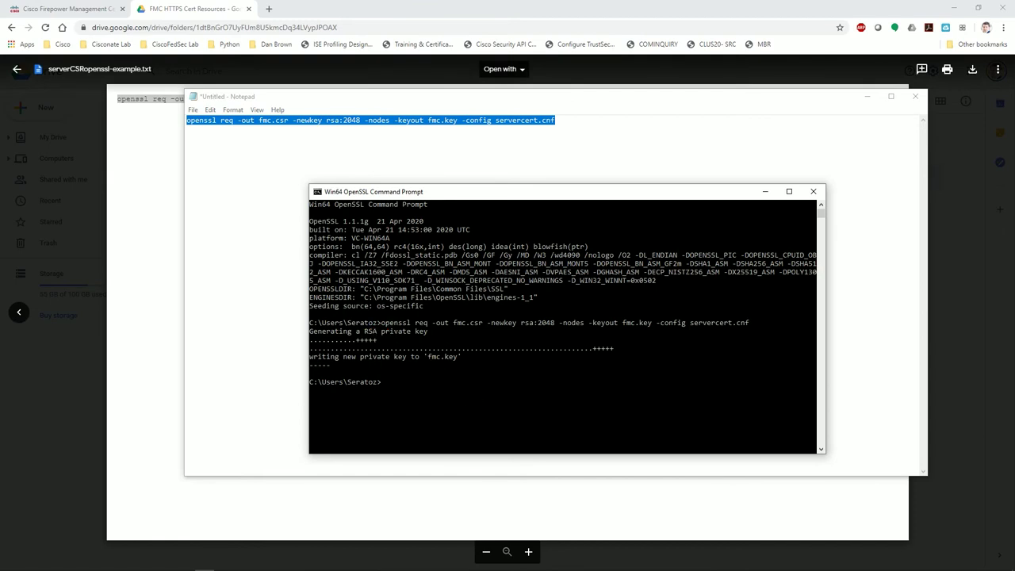
Step: Open File Explorer, go to the user's profile folder under C:\Users and look for the generated fmc.csr and fmc.key files
key(super+e)
drag(637, 331, 267, 12)
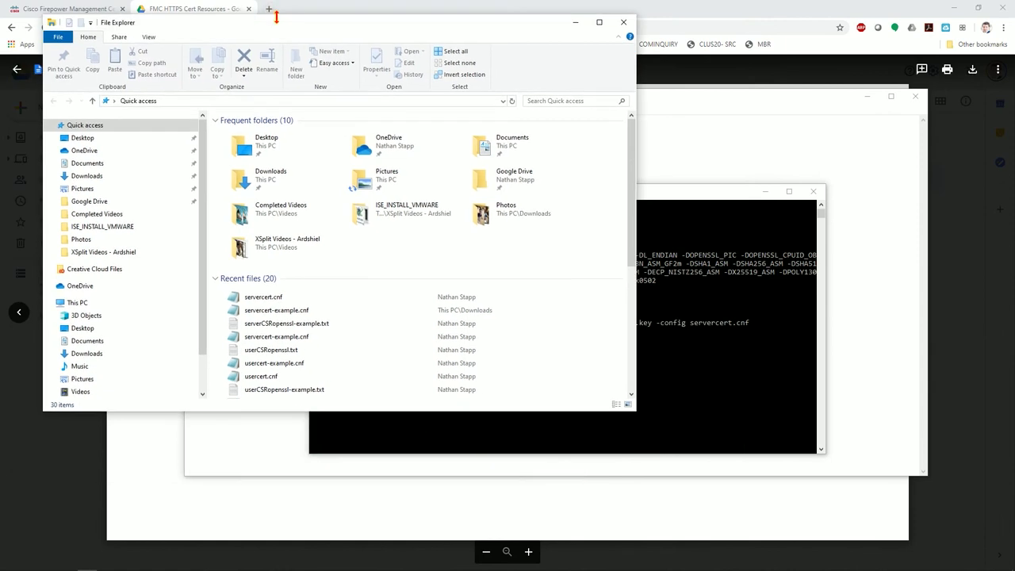
scroll(99, 360, down, 1)
click(92, 357)
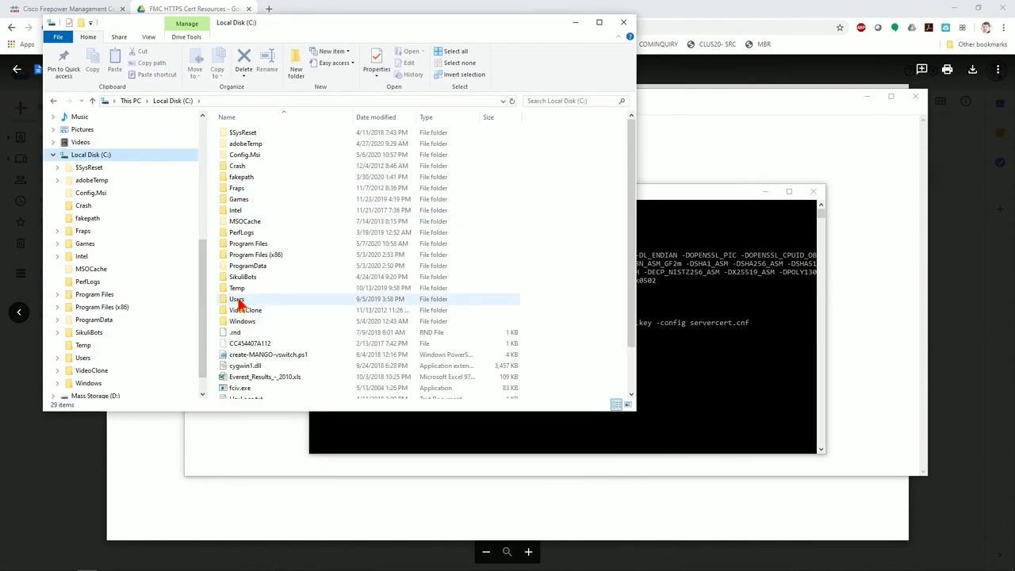
double_click(238, 302)
double_click(238, 178)
scroll(340, 237, down, 15)
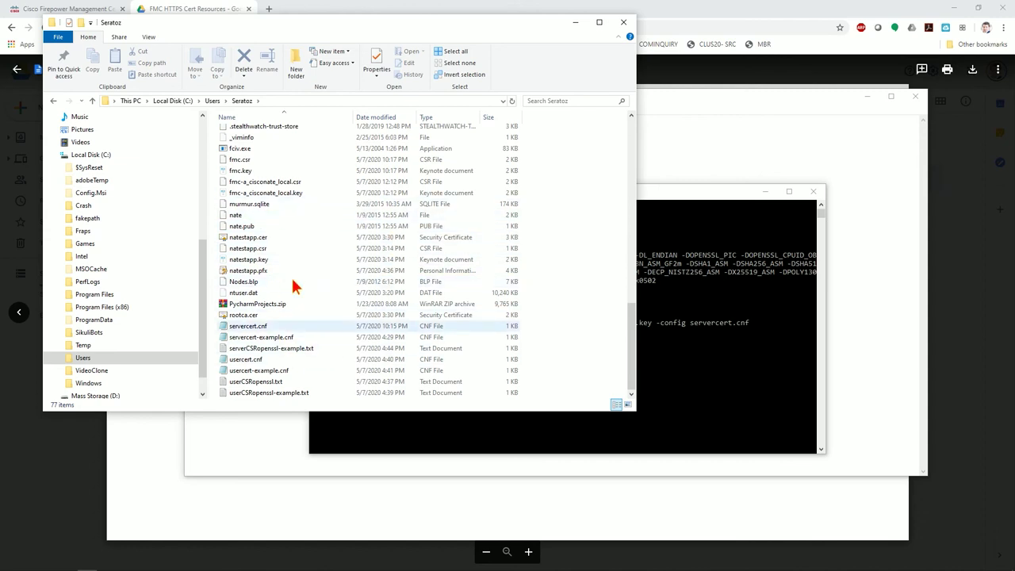
Step: Check the generated fmc.key and fmc.csr files and servercert.cnf in the profile folder
click(259, 169)
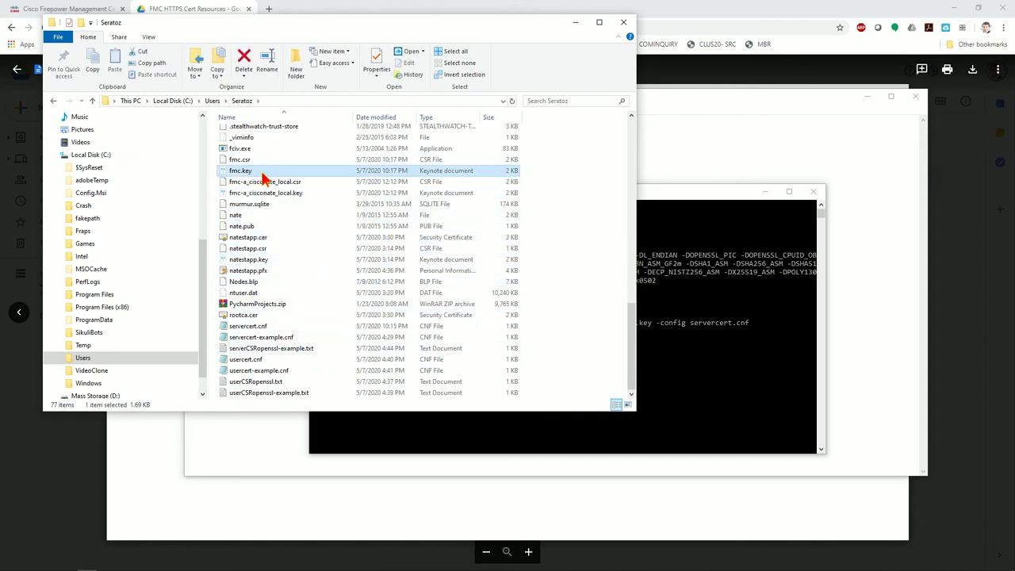
click(239, 160)
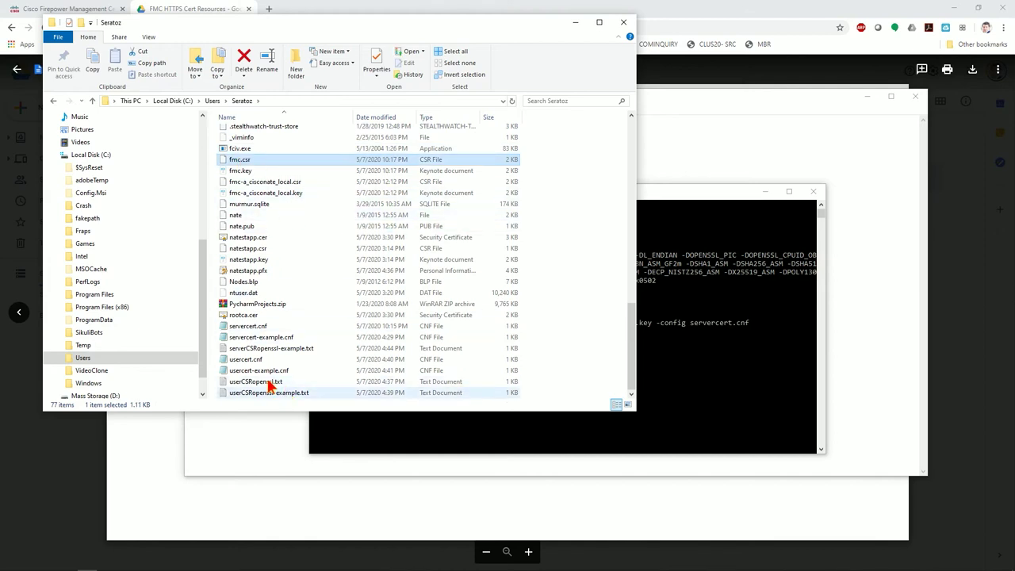
click(252, 328)
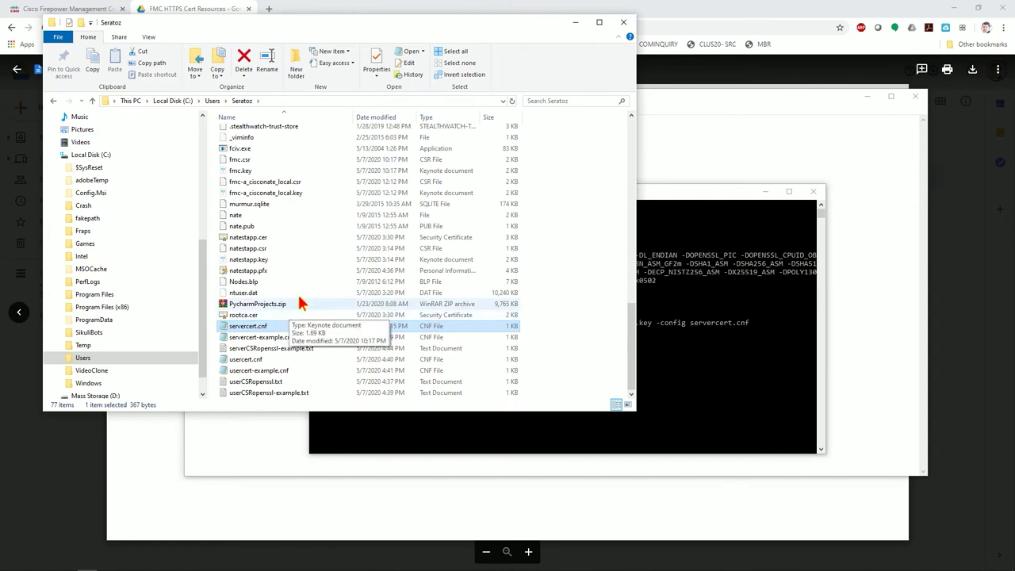
click(238, 161)
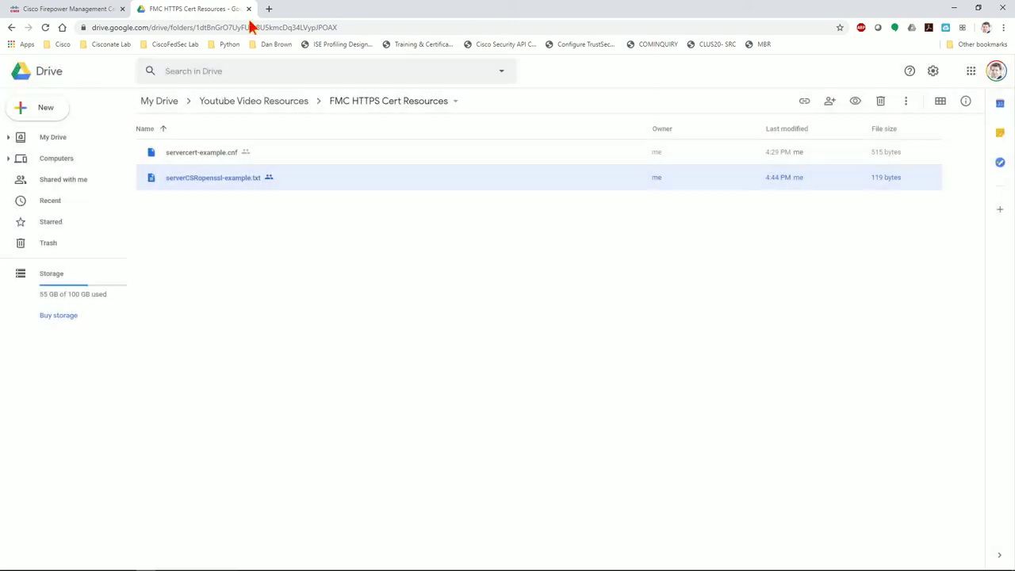
click(17, 69)
click(270, 10)
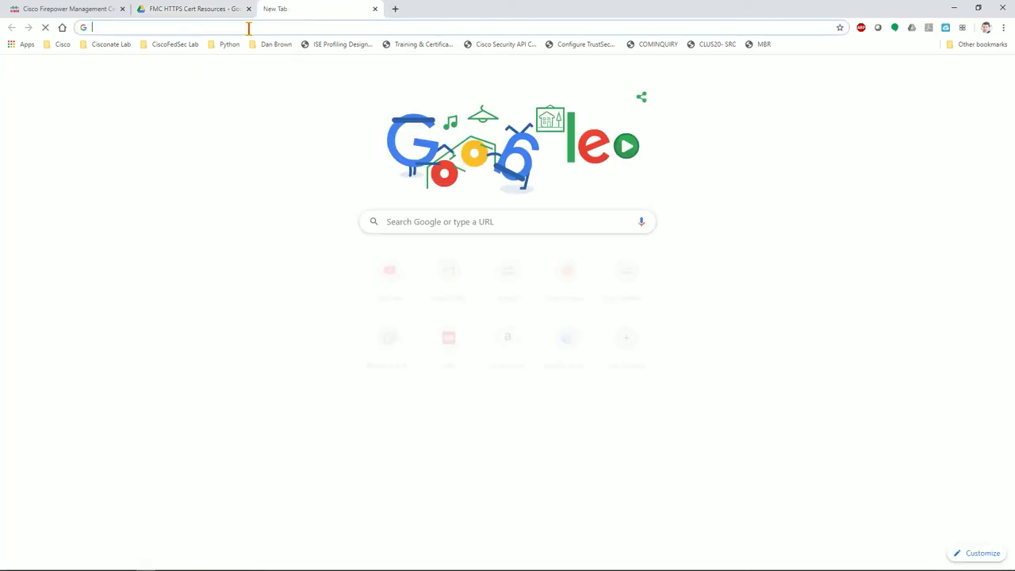
text(https)
key(BackSpace)
key(BackSpace)
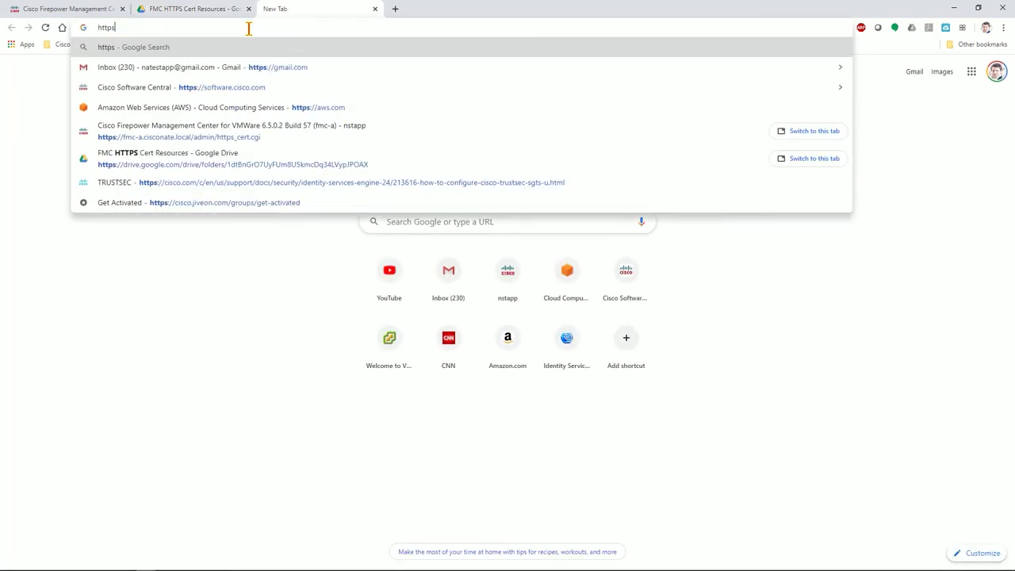
text(://)
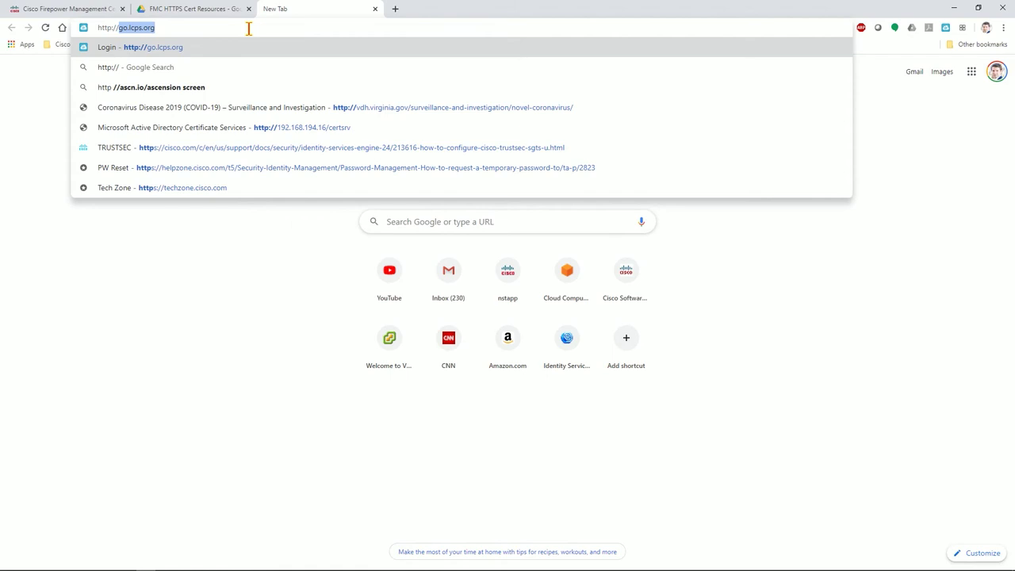
text(192.168.194.1)
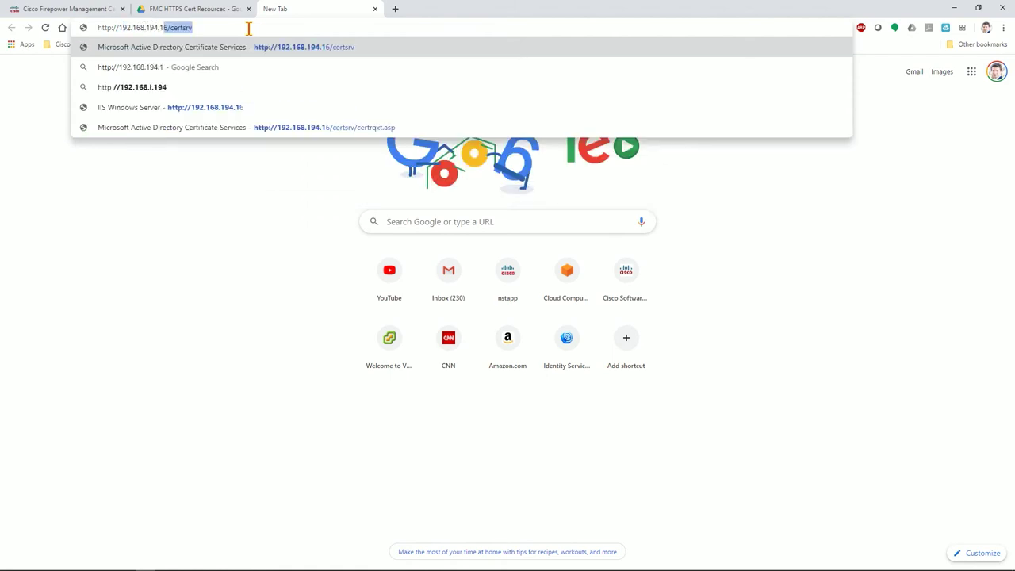
text(6)
text(/certsrv)
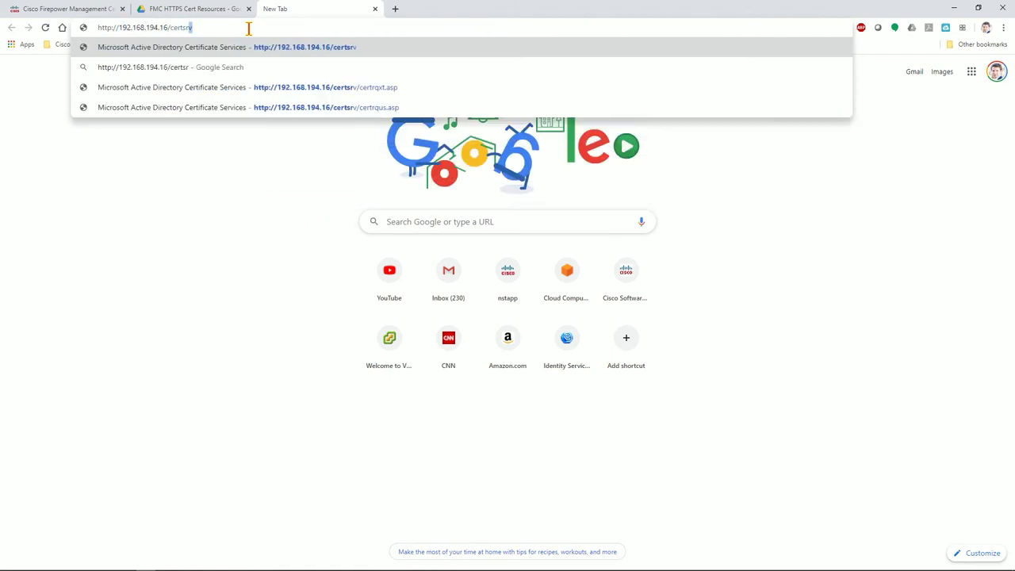
key(Return)
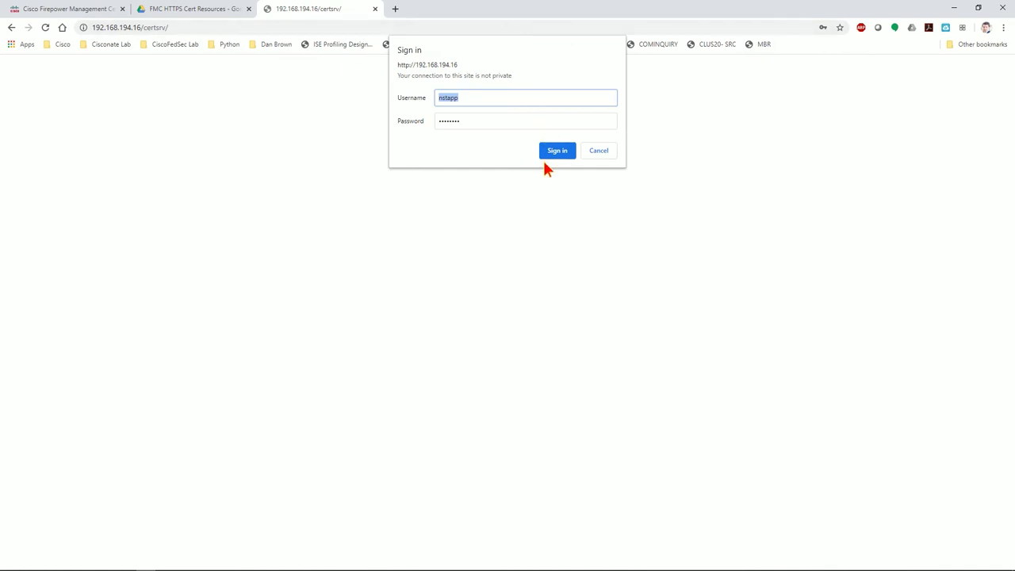
click(547, 156)
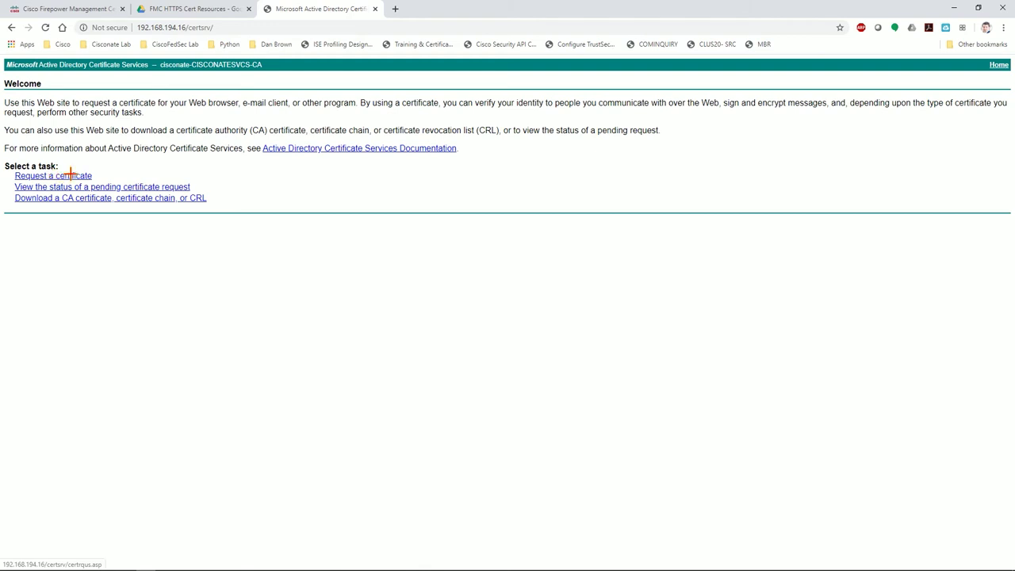
Step: Open the form for submitting a saved certificate request and set the certificate template to Web Server
click(67, 176)
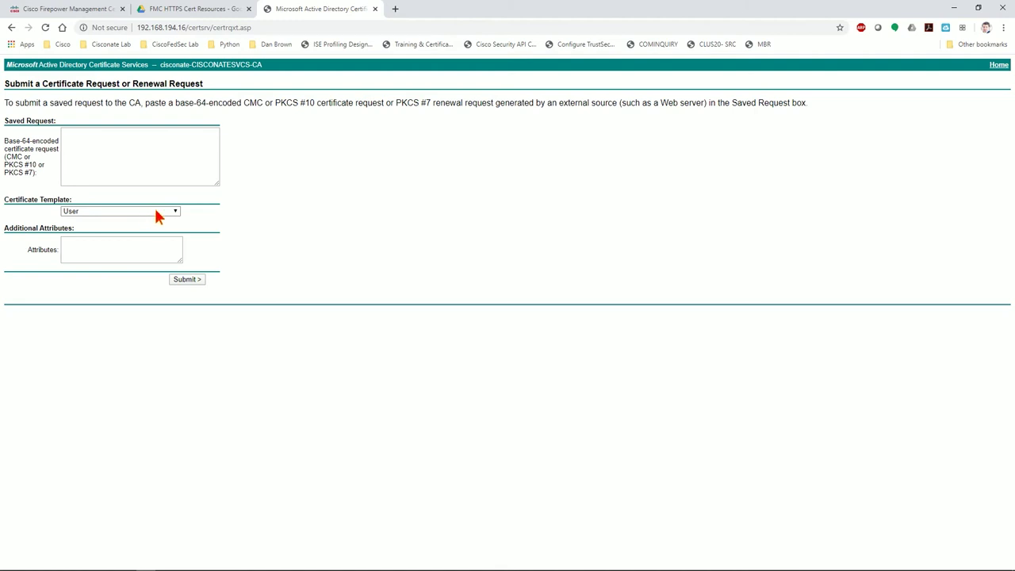
click(157, 212)
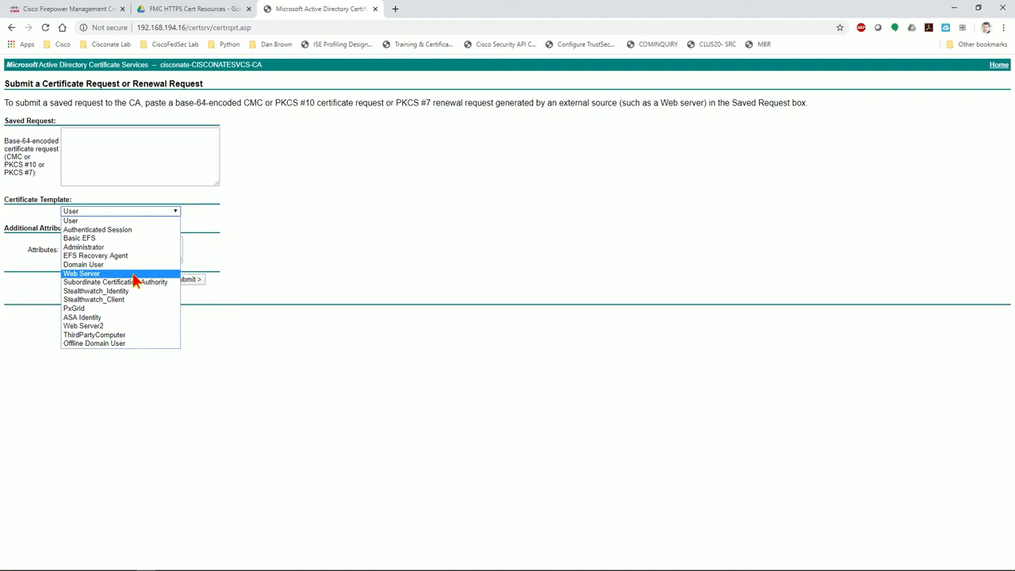
click(101, 329)
click(157, 242)
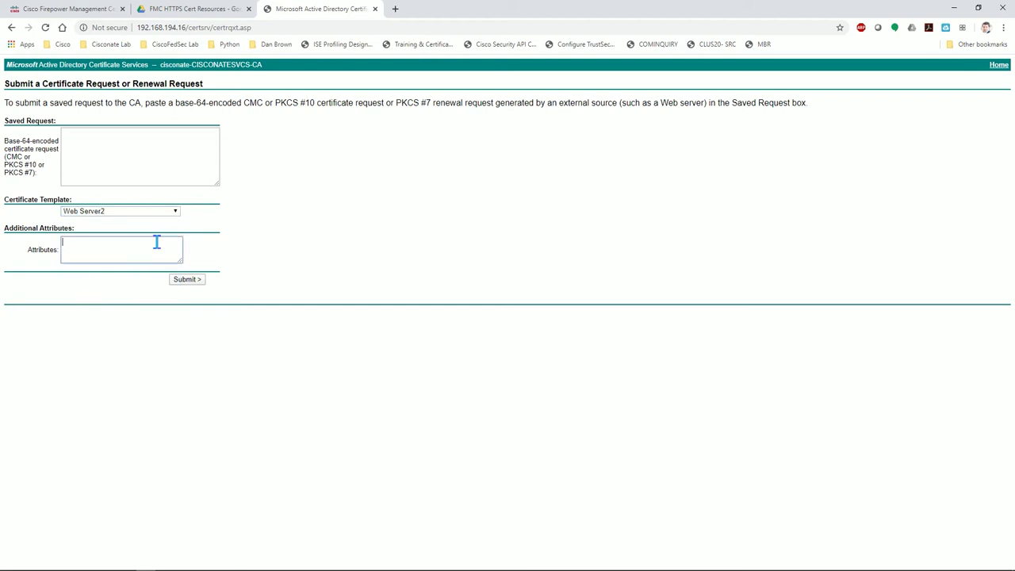
click(147, 212)
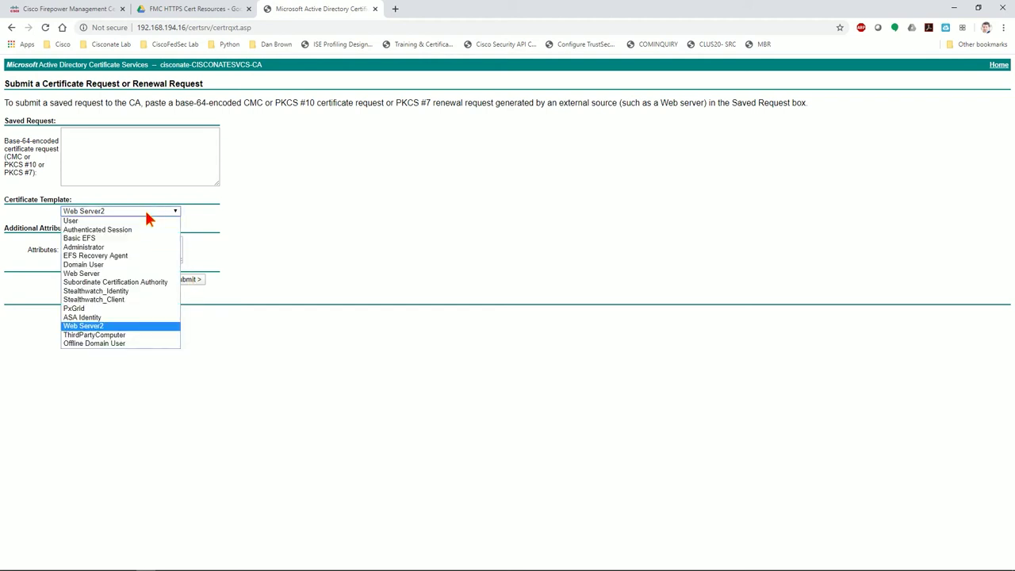
click(107, 273)
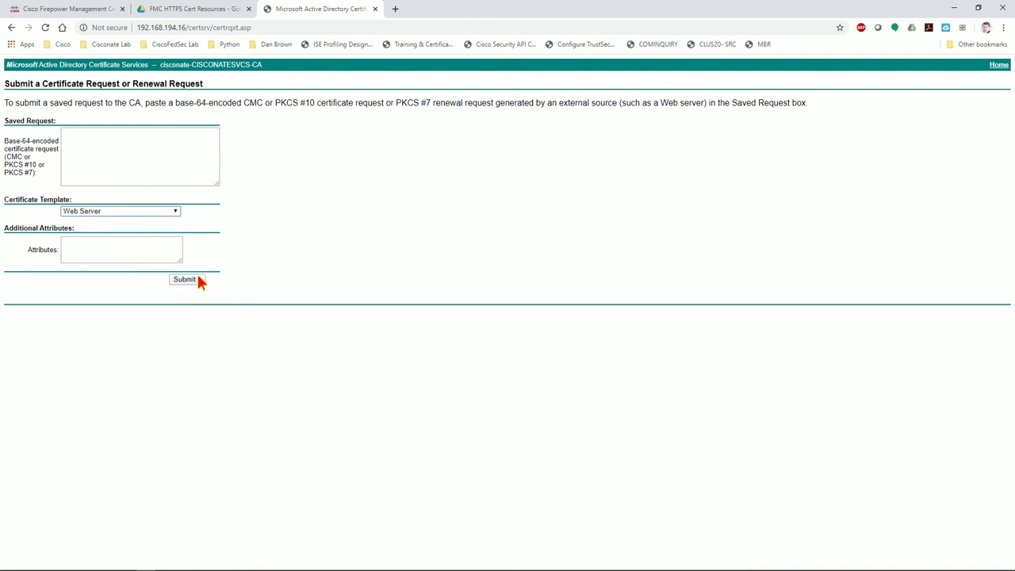
click(174, 212)
click(252, 224)
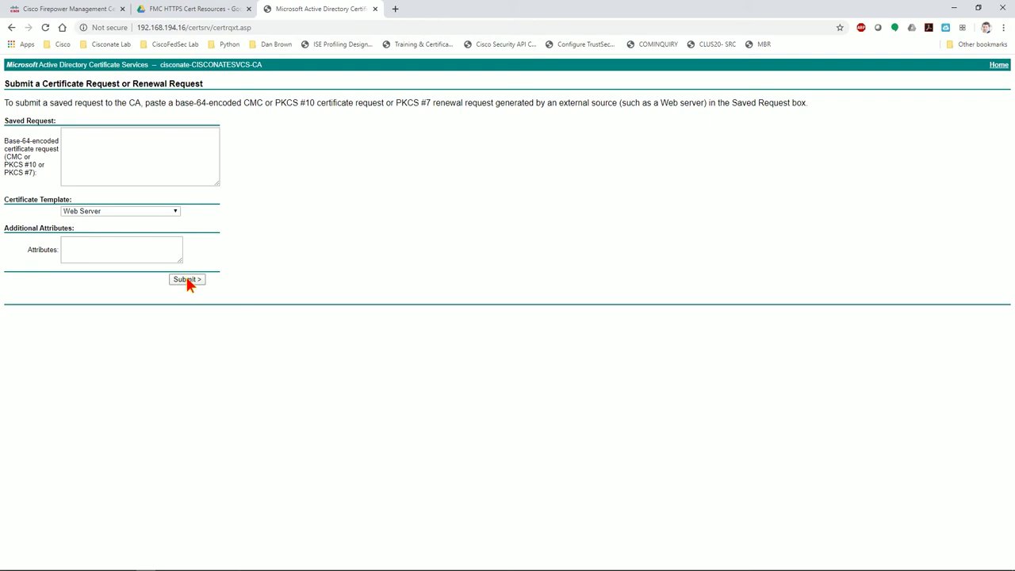
Step: Switch to the File Explorer window and open fmc.csr with Notepad
mouse_move(294, 566)
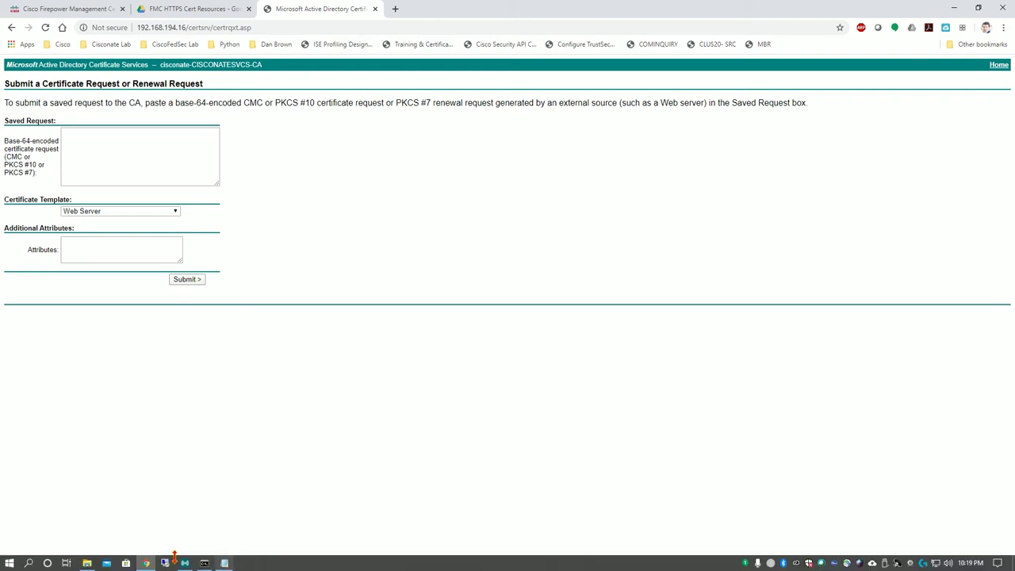
click(89, 563)
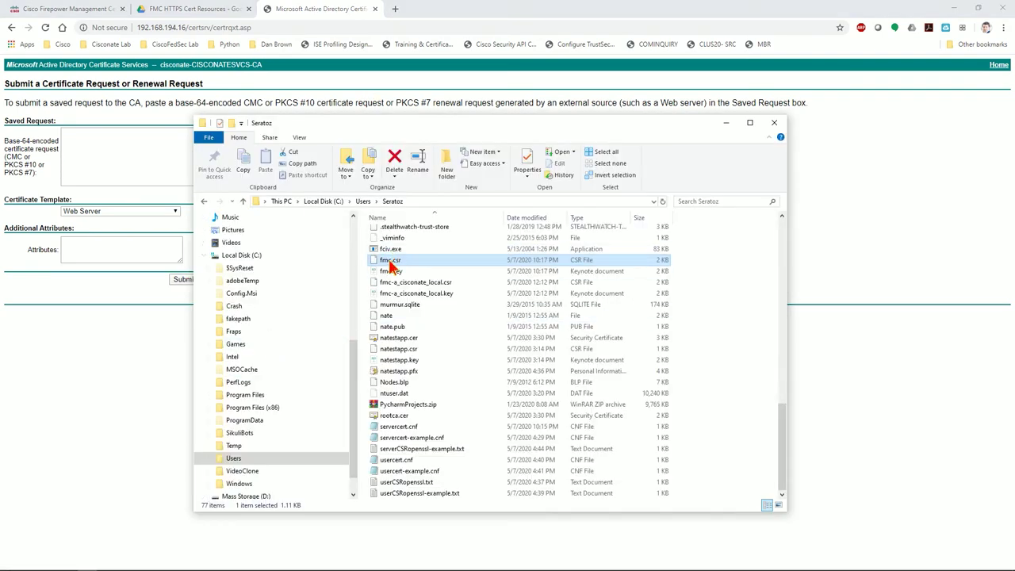
right_click(390, 266)
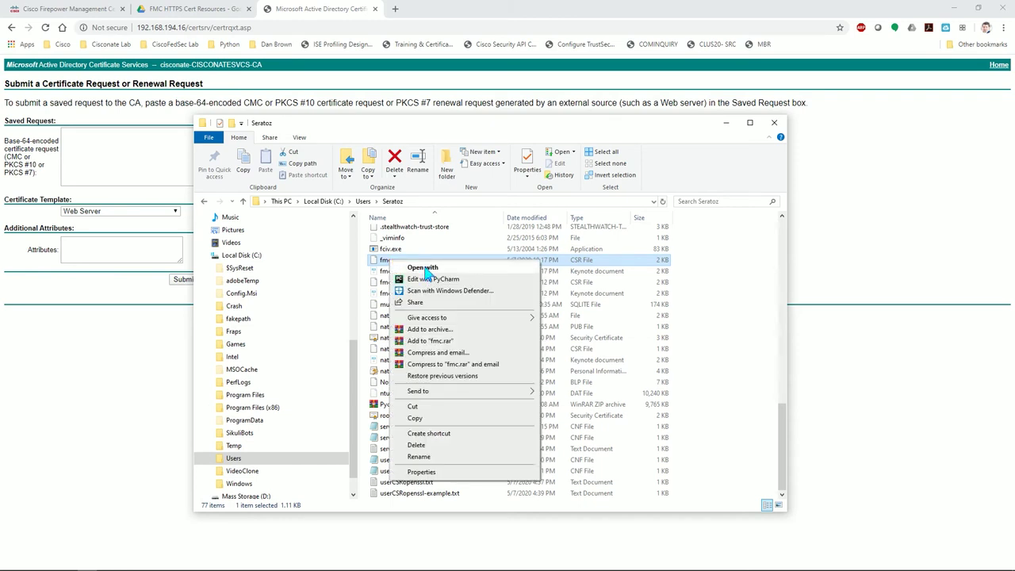
click(428, 277)
click(456, 184)
click(420, 266)
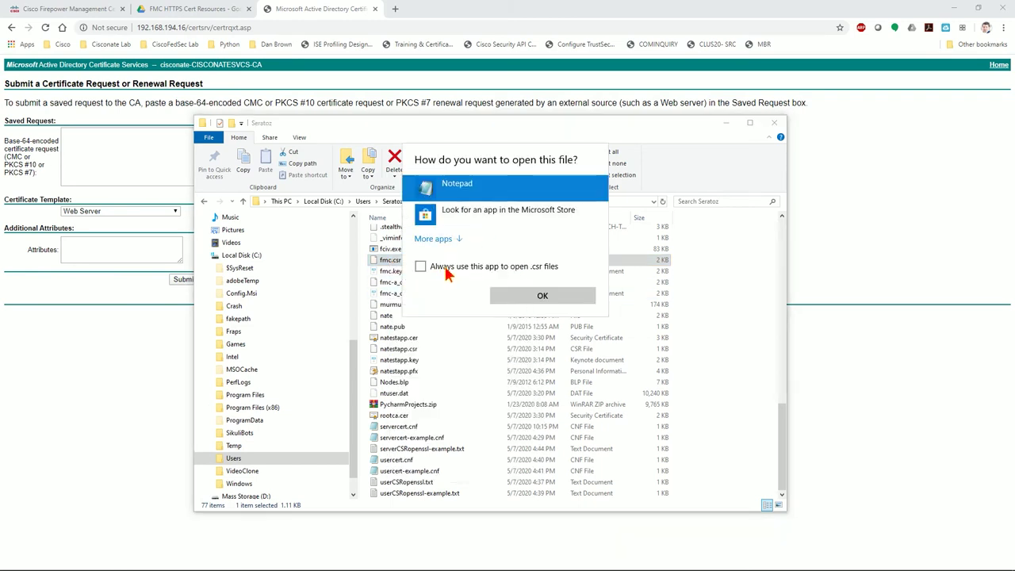
click(543, 295)
Step: Copy the entire certificate request text from fmc.csr into the Saved Request field and submit the request
drag(279, 249, 116, 70)
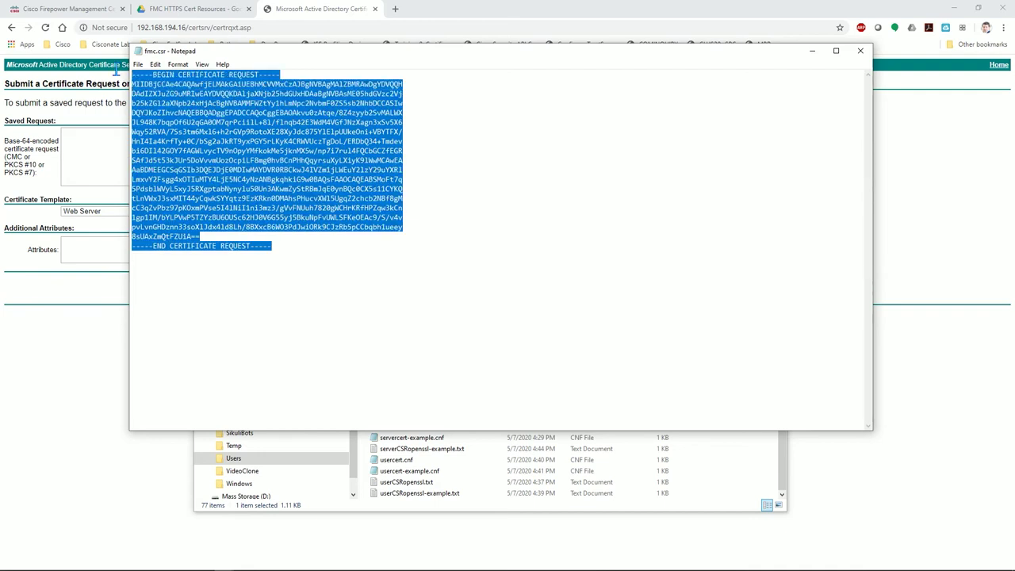
key(ctrl+c)
click(85, 169)
key(ctrl+v)
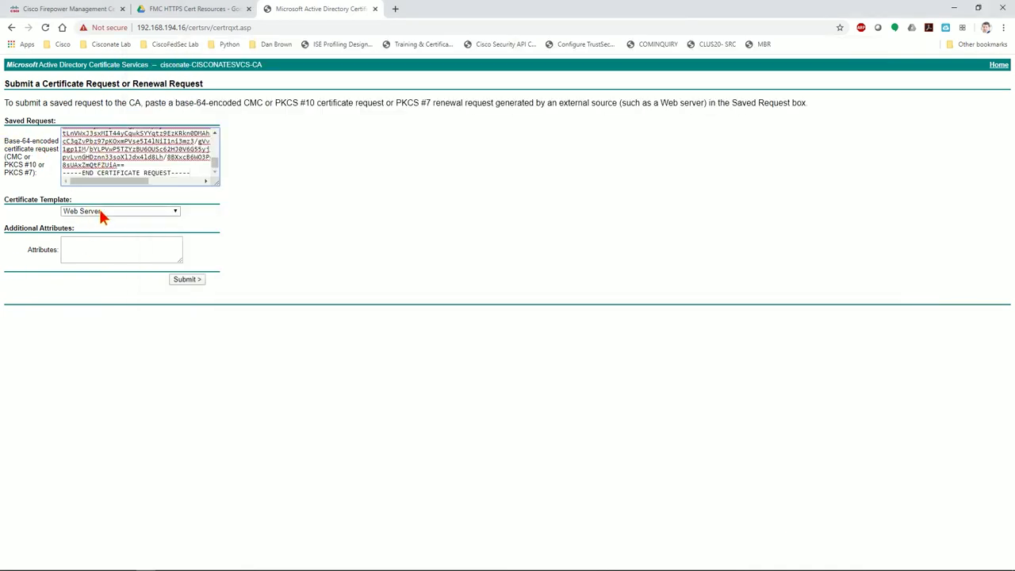
click(192, 284)
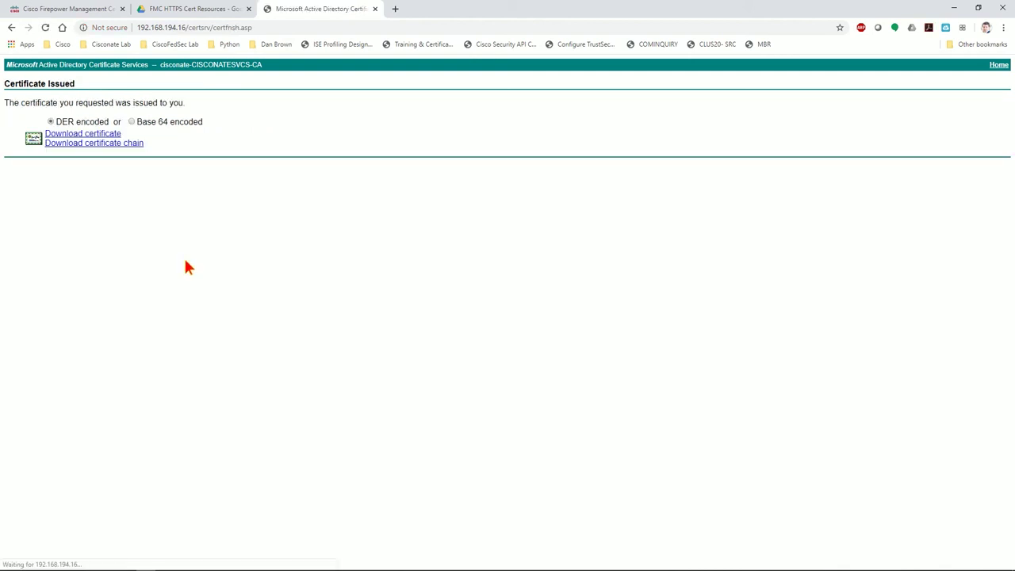
Step: Download the issued certificate chain as Base 64 encoded and open the .p7b file to its list of certificates
click(132, 123)
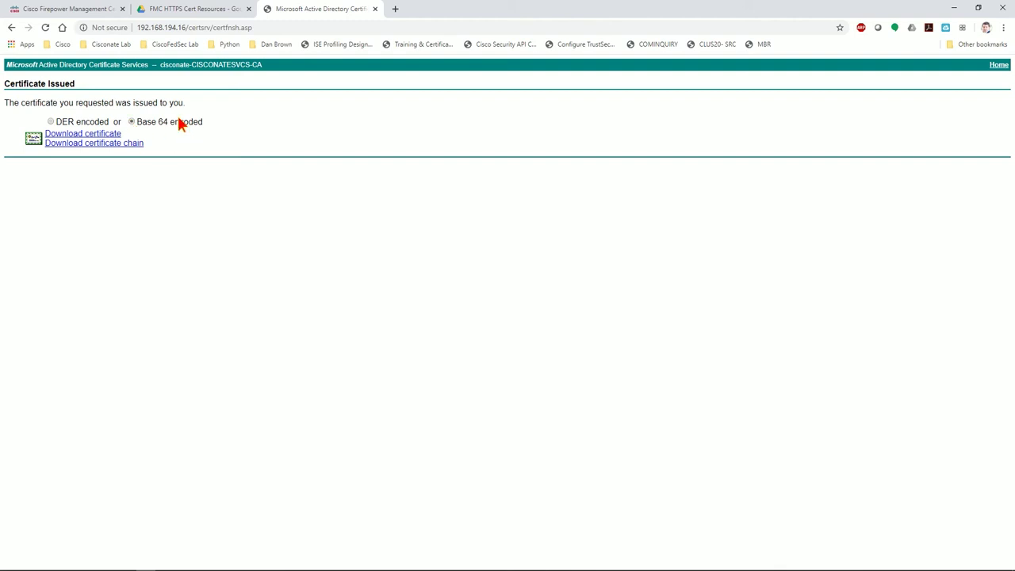
click(101, 143)
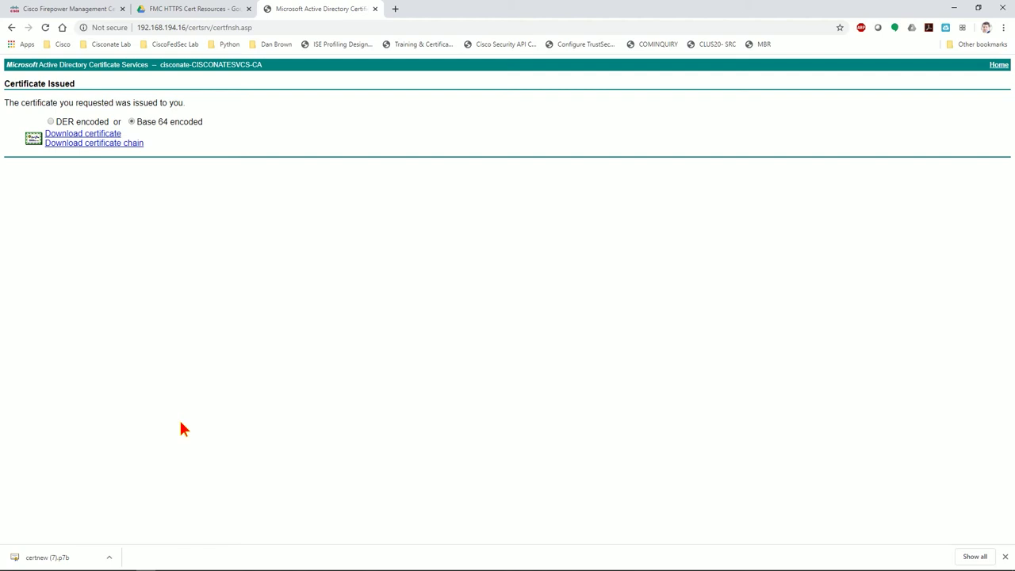
click(63, 557)
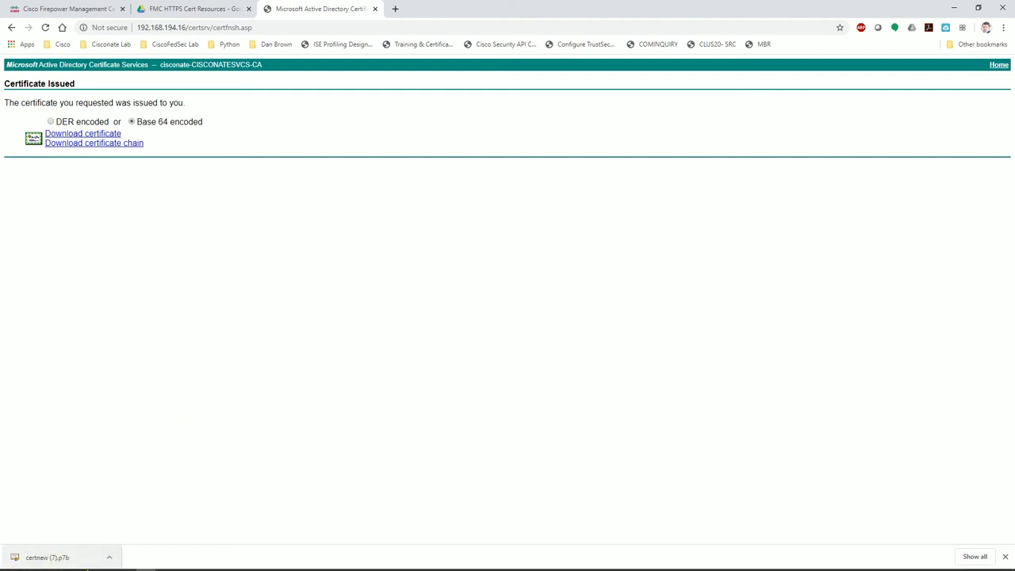
click(44, 556)
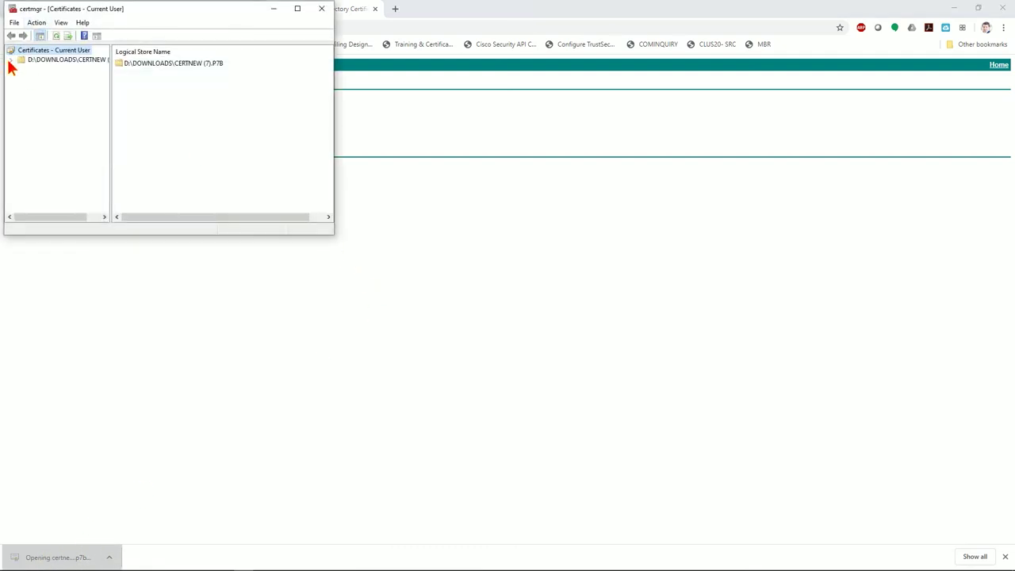
click(11, 60)
click(40, 70)
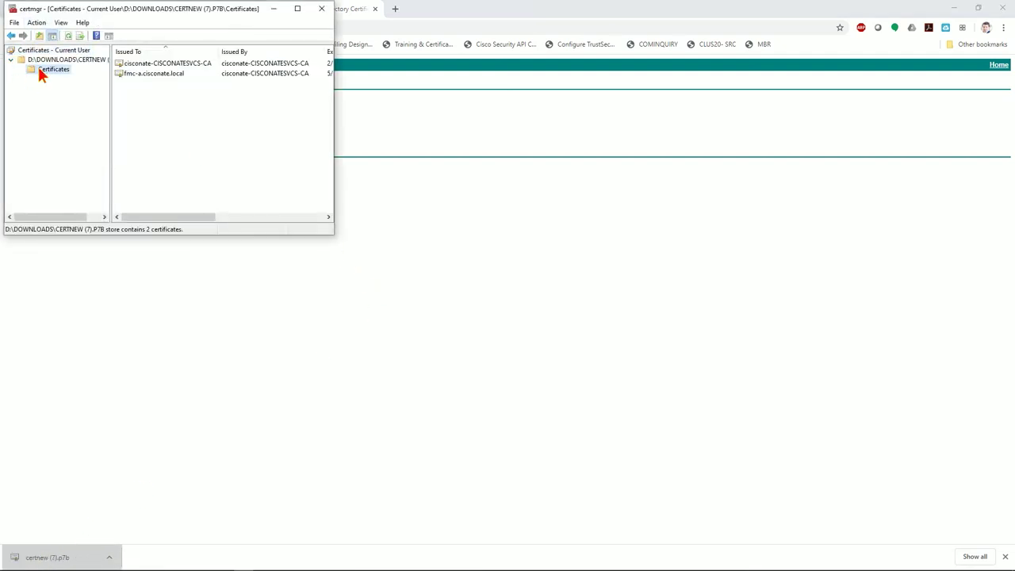
Step: Look over the root CA certificate and the fmc-a.cisconate.local certificate contained in the chain
click(144, 76)
click(170, 65)
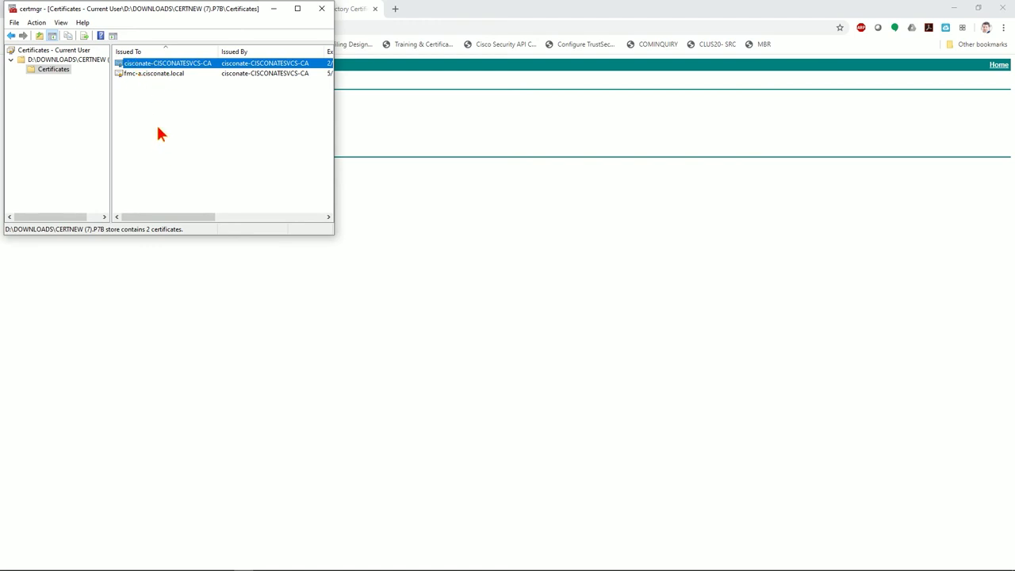
click(158, 72)
key(Up)
key(Down)
click(159, 65)
Step: Start exporting the fmc-a.cisconate.local certificate from the chain in Base-64 encoded X.509 (.CER) format
click(155, 74)
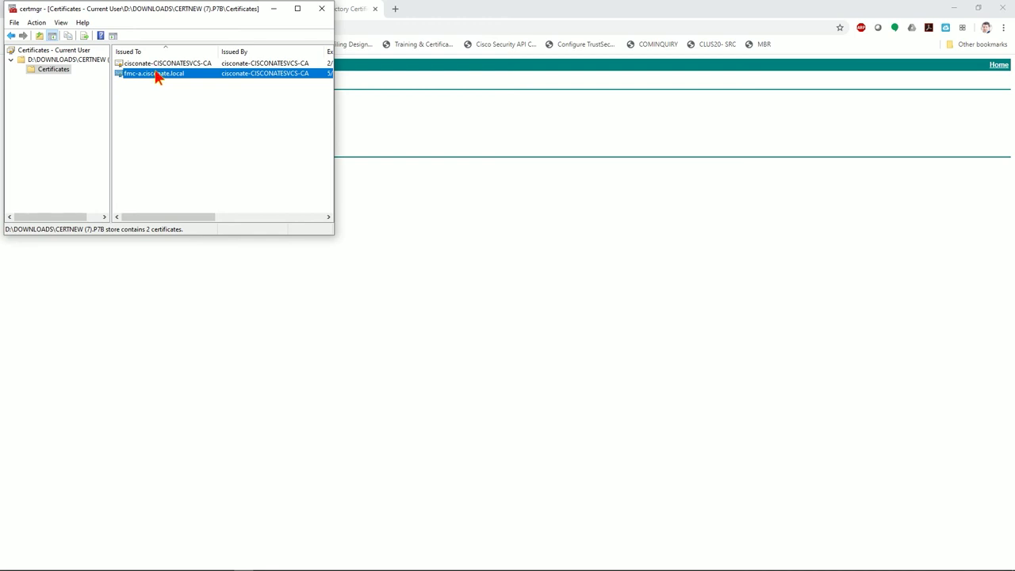
right_click(159, 75)
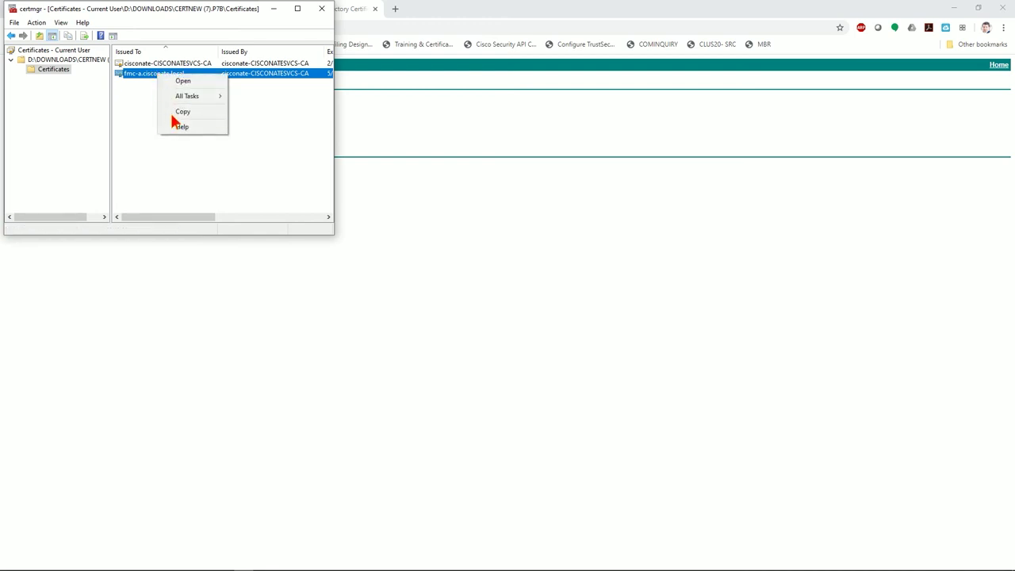
mouse_move(230, 97)
click(249, 113)
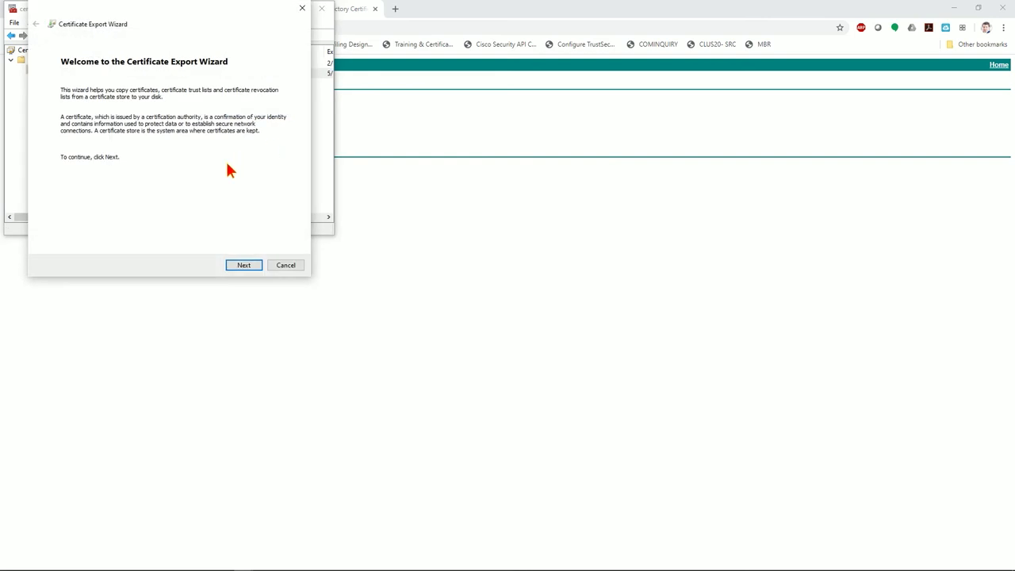
click(243, 264)
click(110, 122)
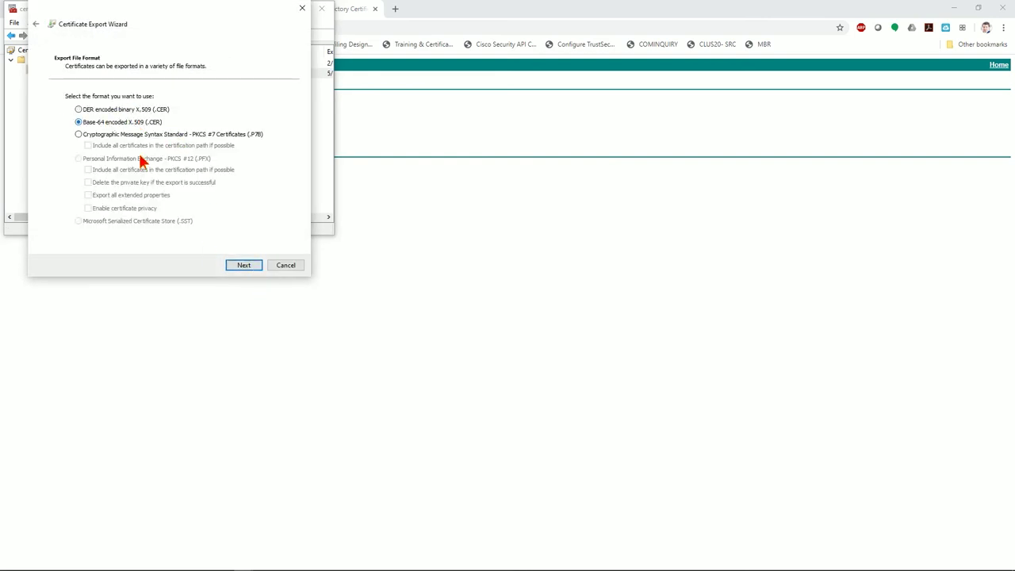
click(244, 265)
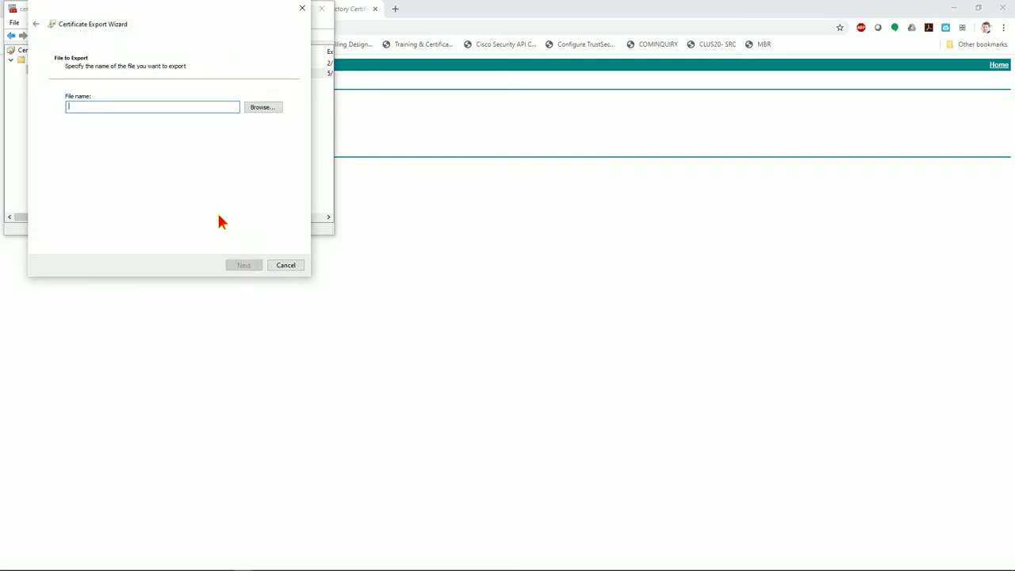
Step: Save the exported certificate on the Desktop as fmc, finish the export and close the certificate manager
click(263, 108)
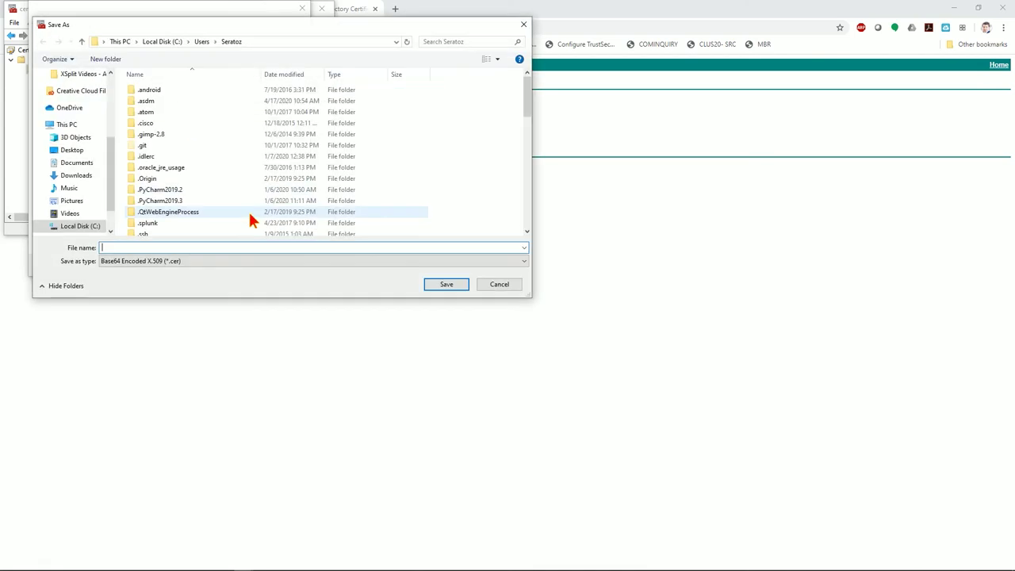
click(71, 150)
click(156, 248)
text(fmc)
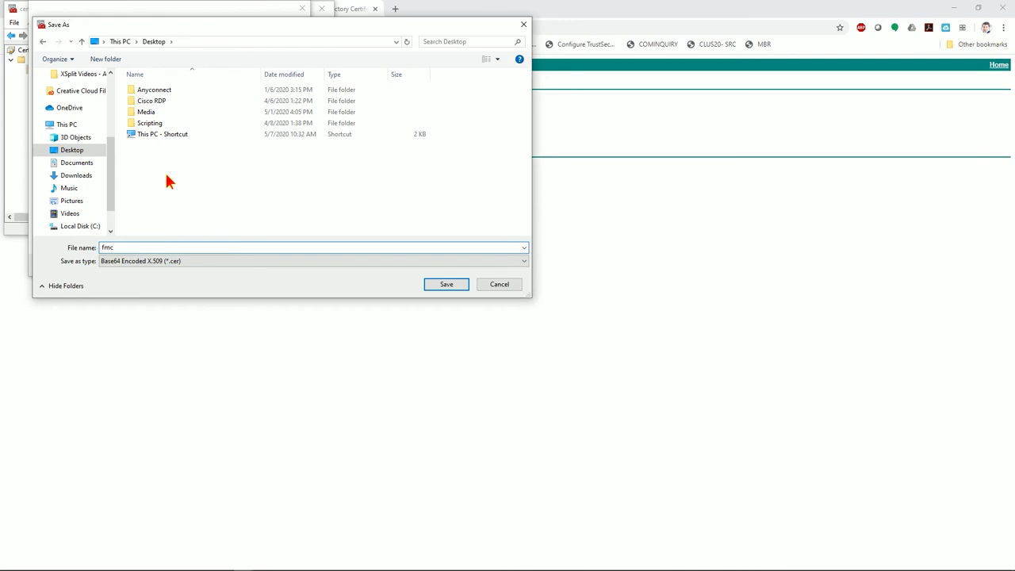
click(444, 285)
click(243, 266)
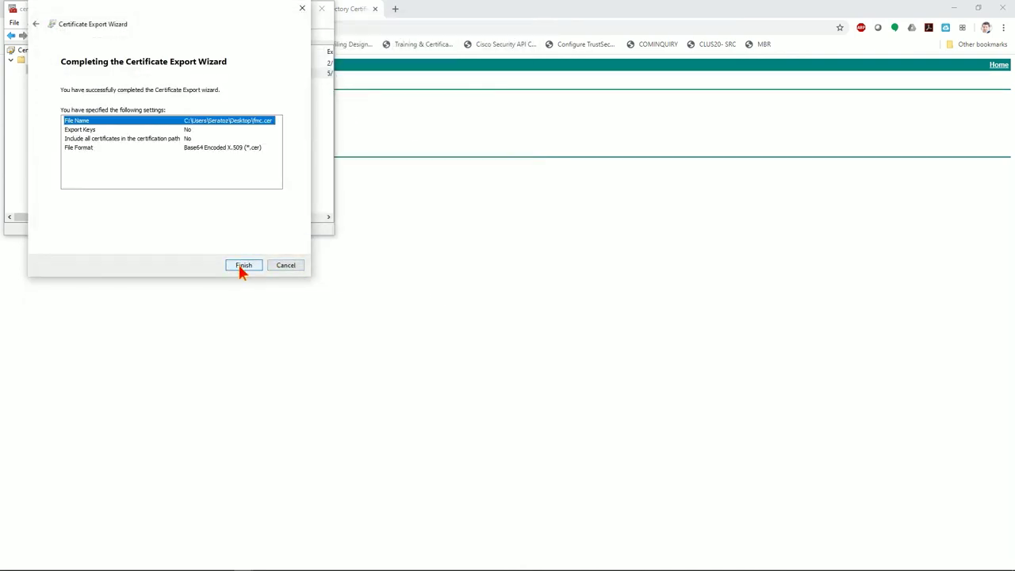
click(243, 265)
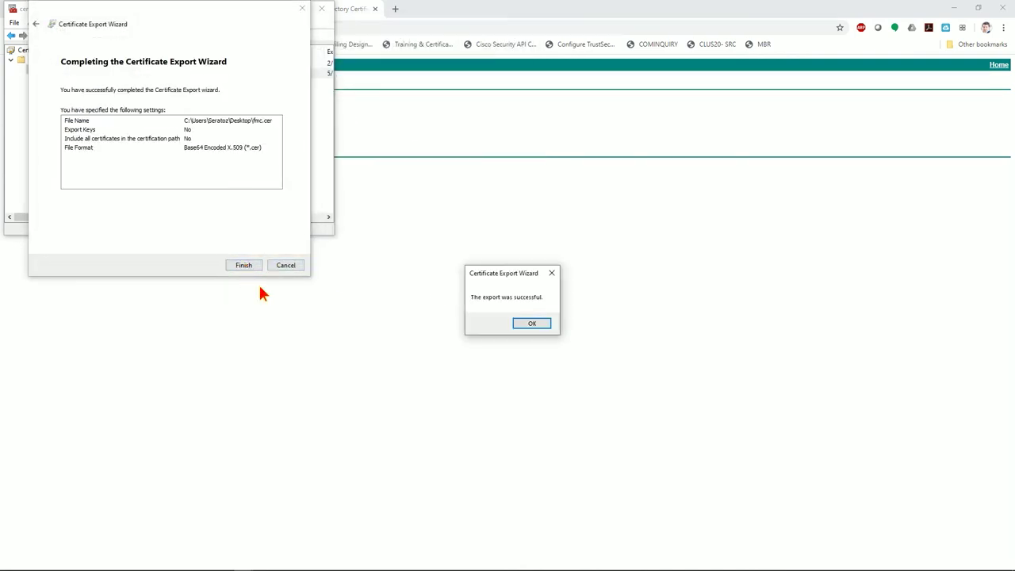
click(529, 322)
click(321, 10)
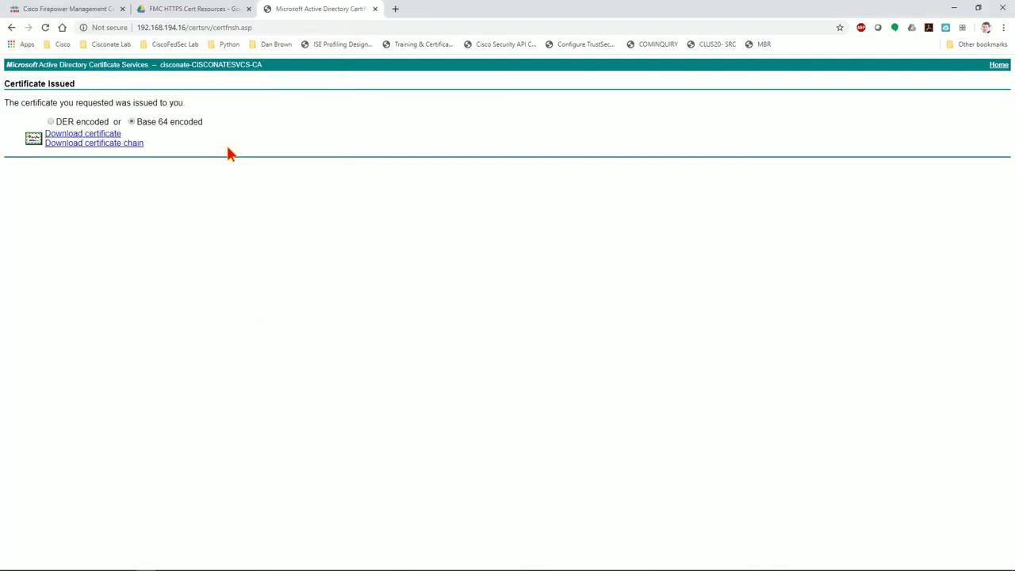
Step: Switch to the Cisco Firepower Management Center page and open the Import HTTPS Server Certificate form
click(63, 9)
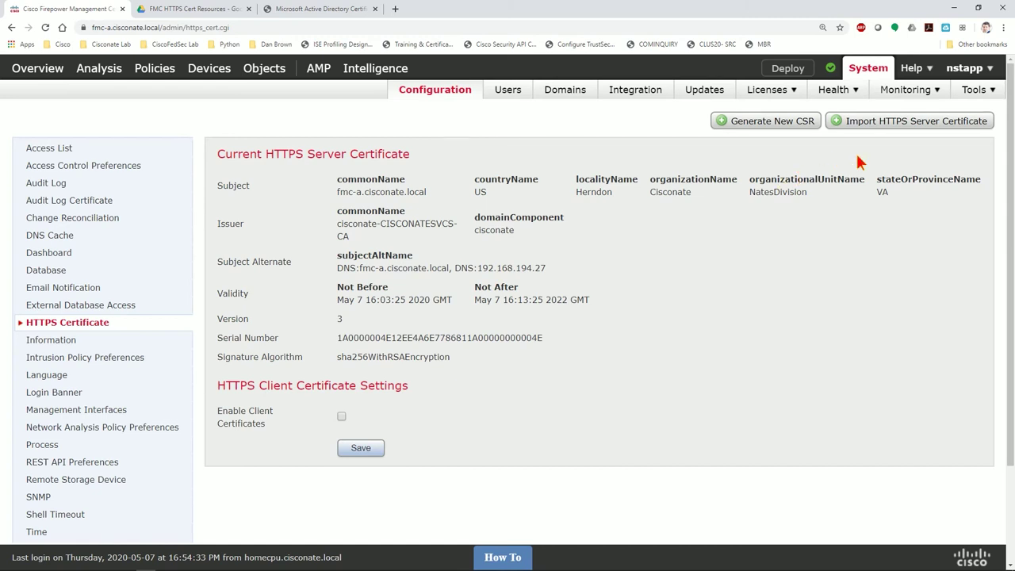
click(891, 119)
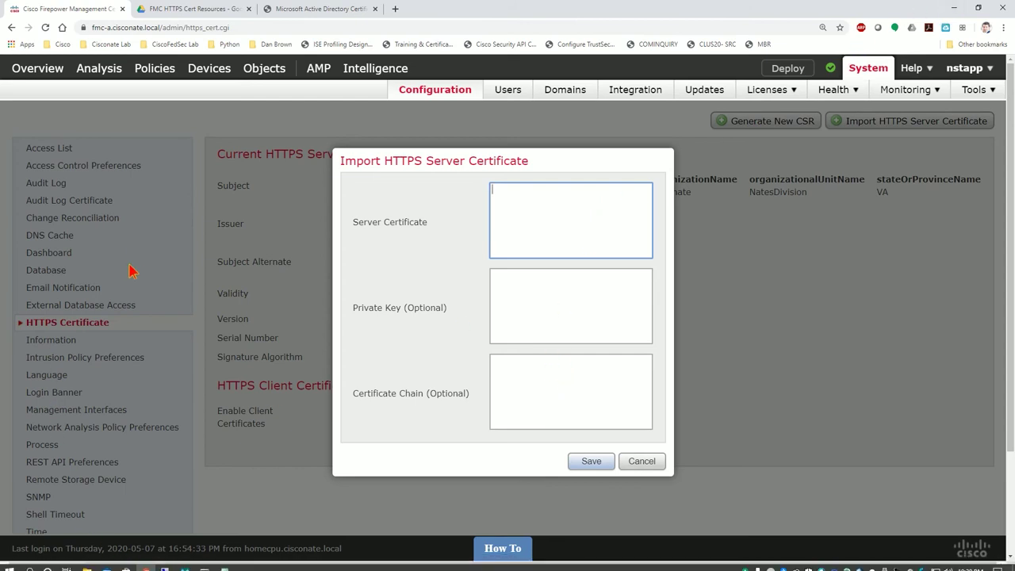
Step: In File Explorer, open certnew (7).p7b from the Downloads folder and display its list of certificates
click(106, 563)
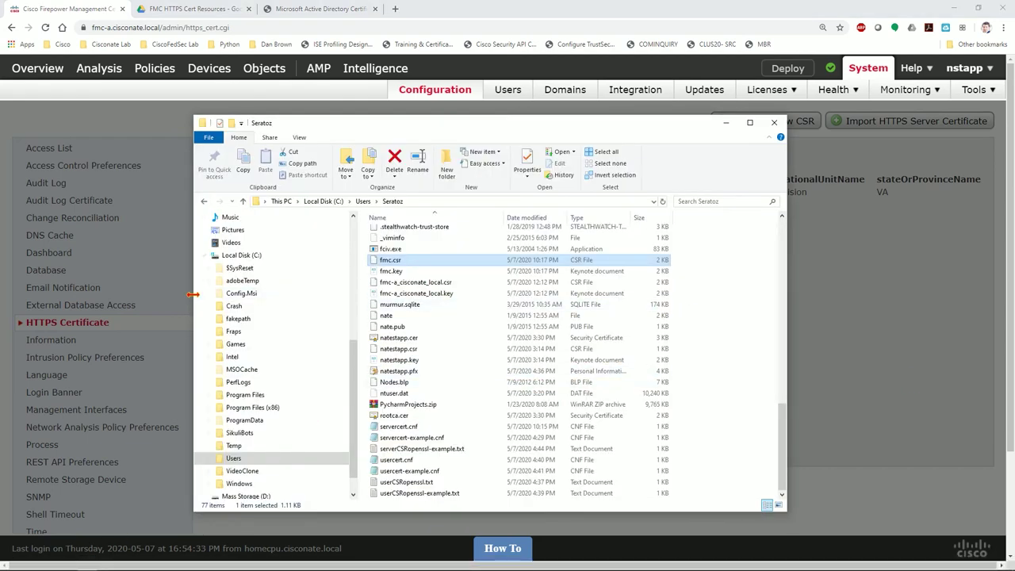
scroll(245, 258, up, 4)
click(256, 344)
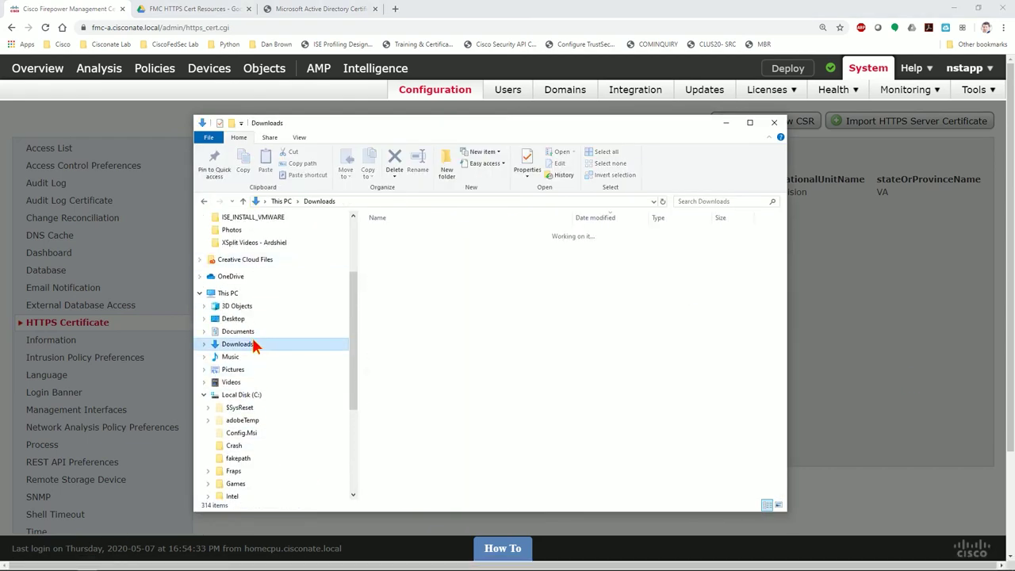
click(415, 249)
double_click(415, 249)
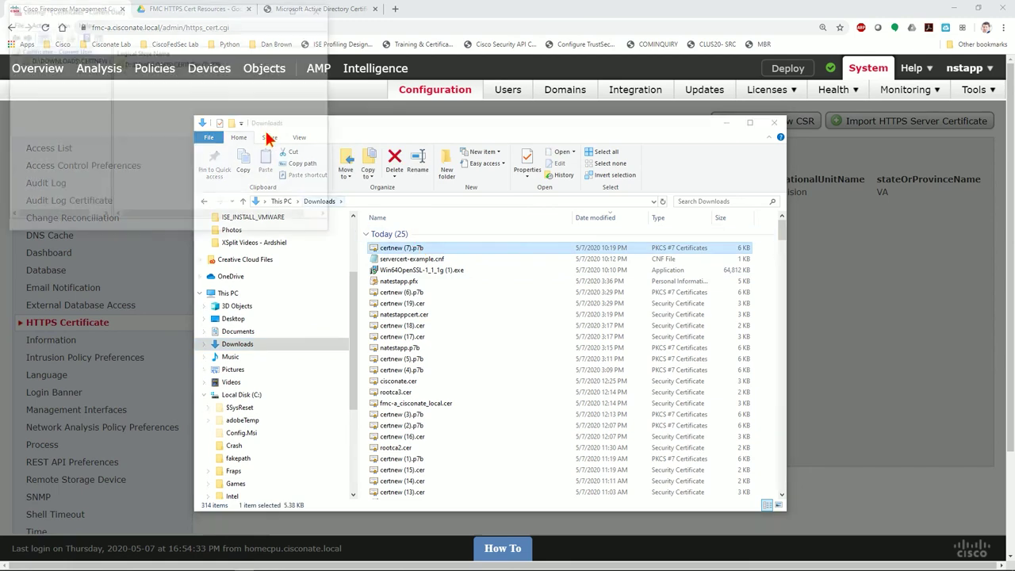
click(12, 60)
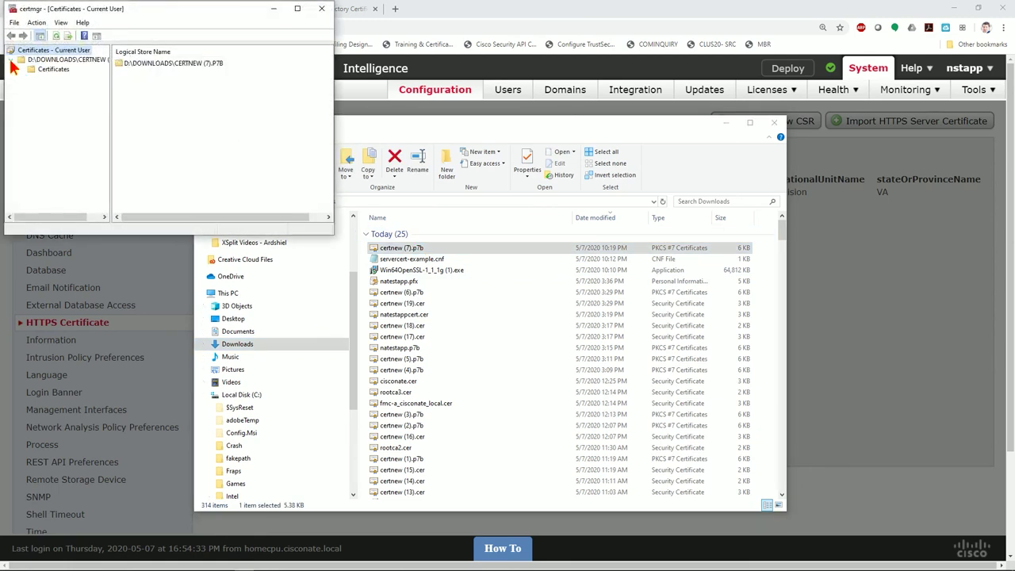
click(49, 69)
Step: Start exporting the cisconate-CISCONATESVCS-CA root certificate in Base-64 encoded X.509 (.CER) format
click(143, 64)
right_click(143, 66)
mouse_move(188, 80)
click(238, 95)
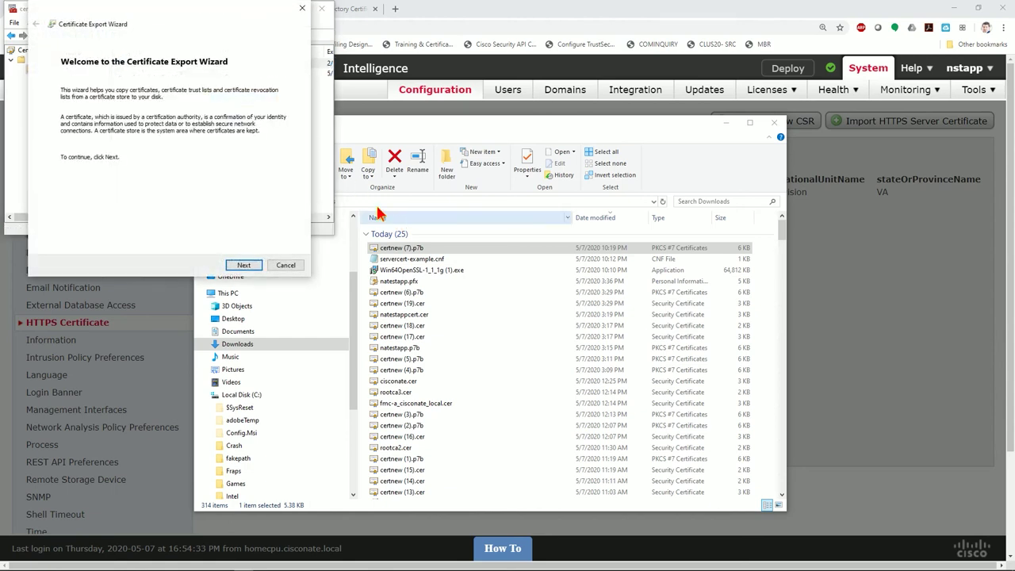
click(248, 265)
click(121, 121)
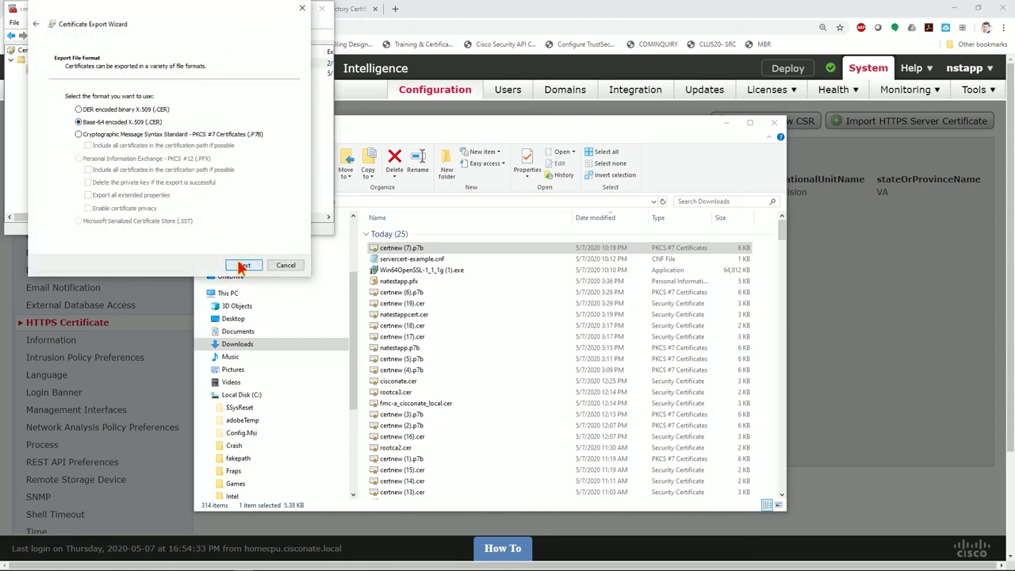
click(243, 264)
Step: Save the root certificate on the Desktop as rootca, finish the export and close the certificate manager
click(257, 108)
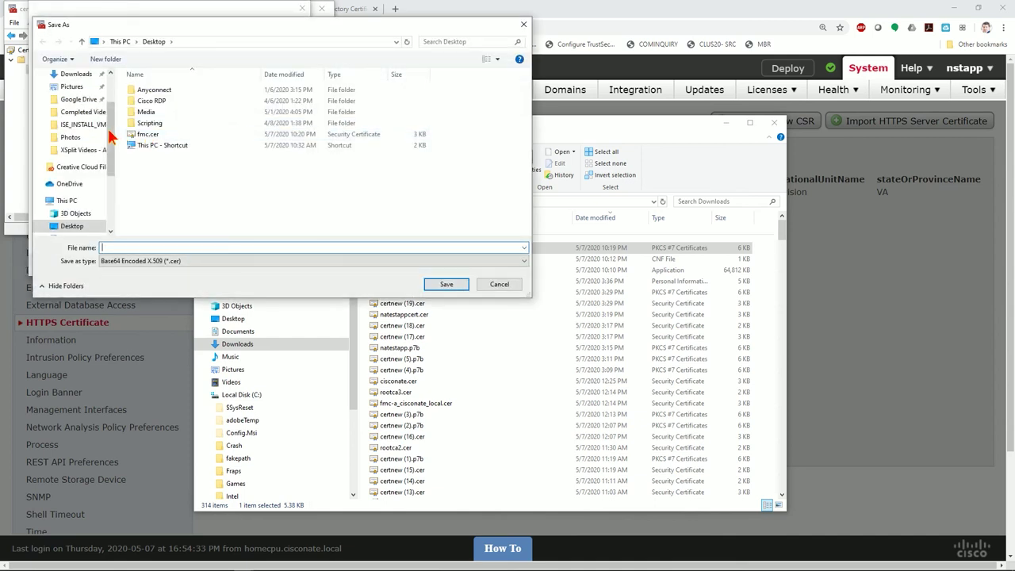
text(rootca)
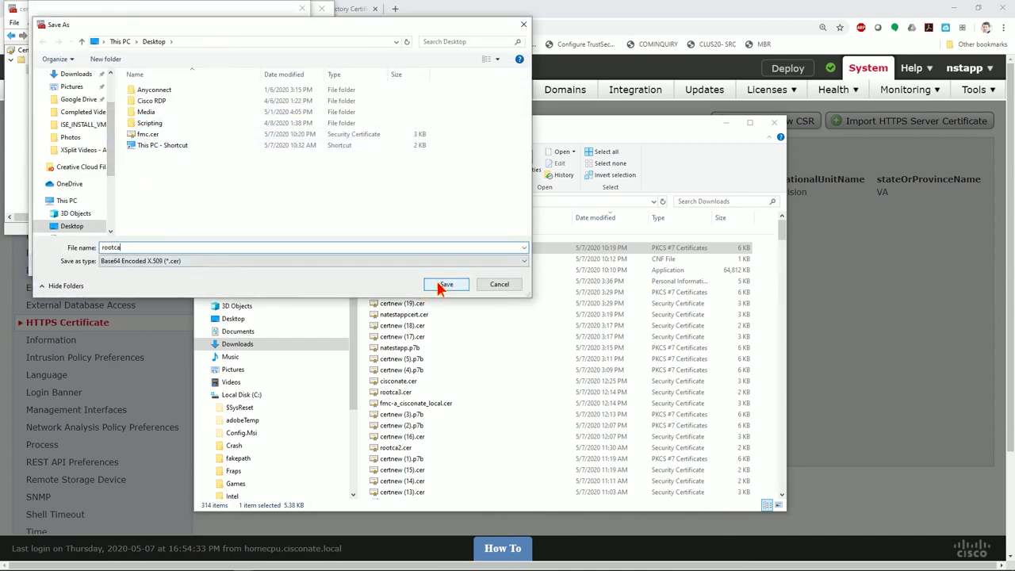
click(444, 284)
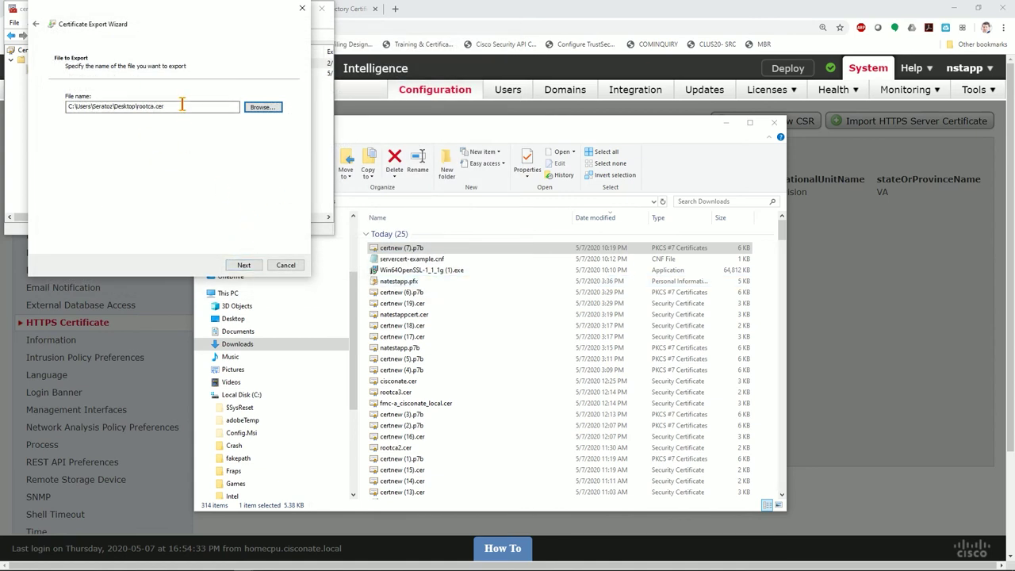
drag(194, 15, 258, 109)
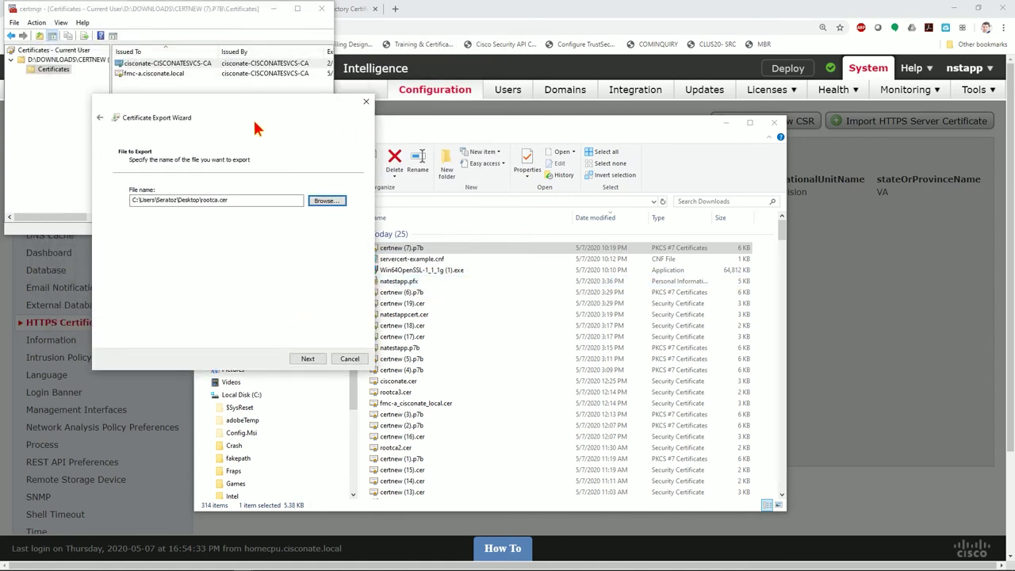
click(306, 359)
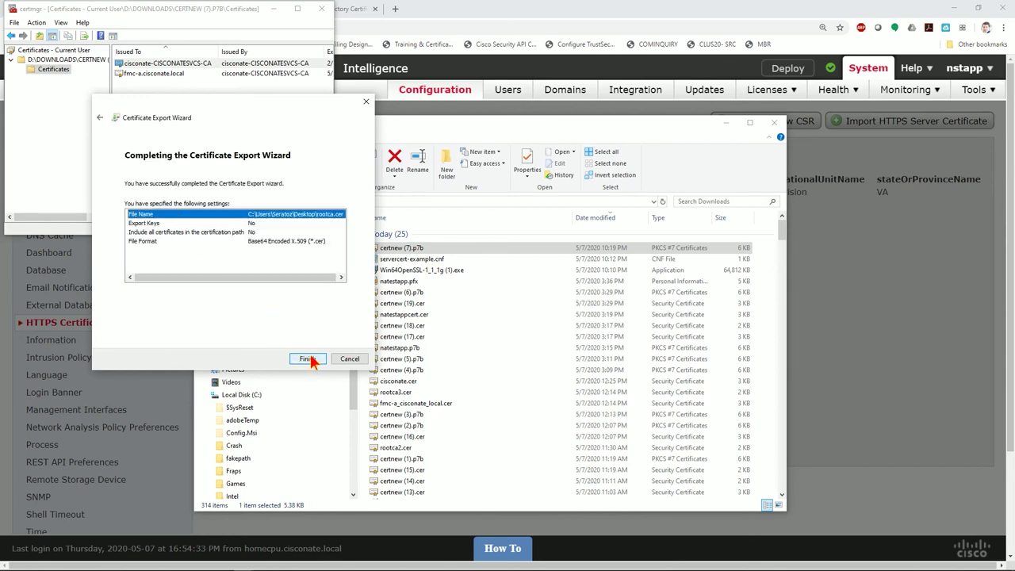
click(307, 359)
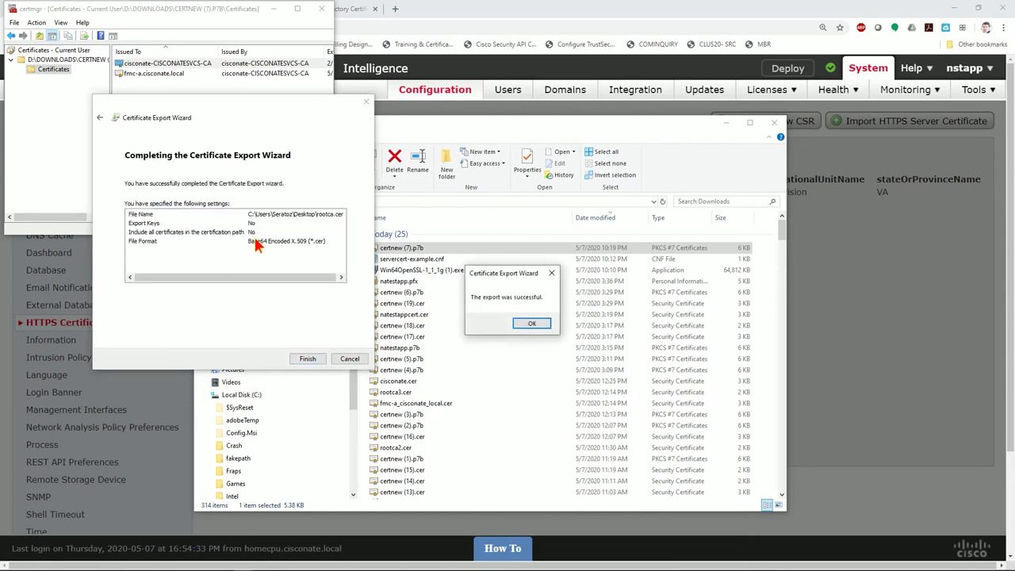
click(528, 328)
click(321, 8)
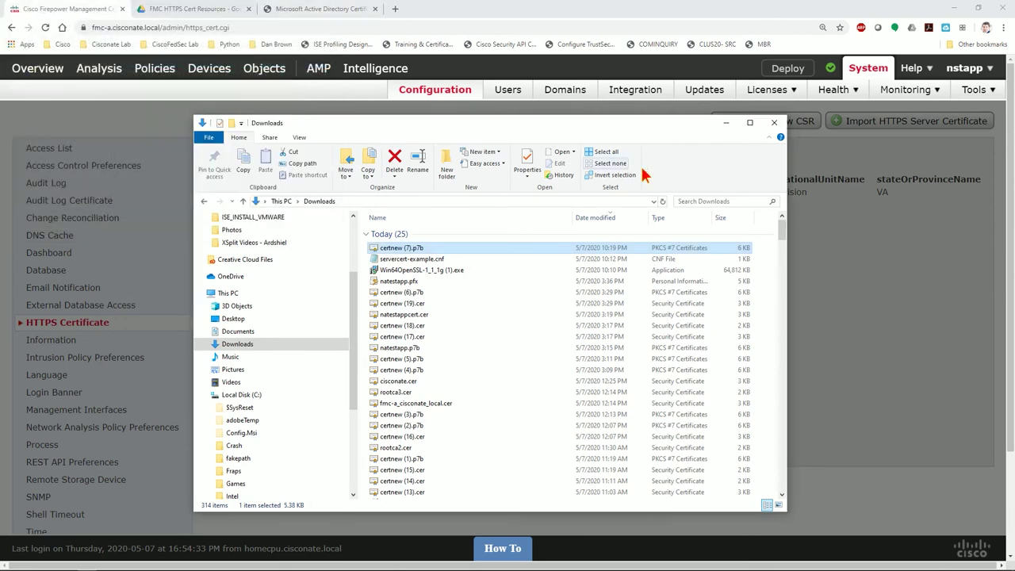
Step: Reduce the browser from full screen and close File Explorer, both Notepad windows without saving, and the OpenSSL Command Prompt
click(773, 122)
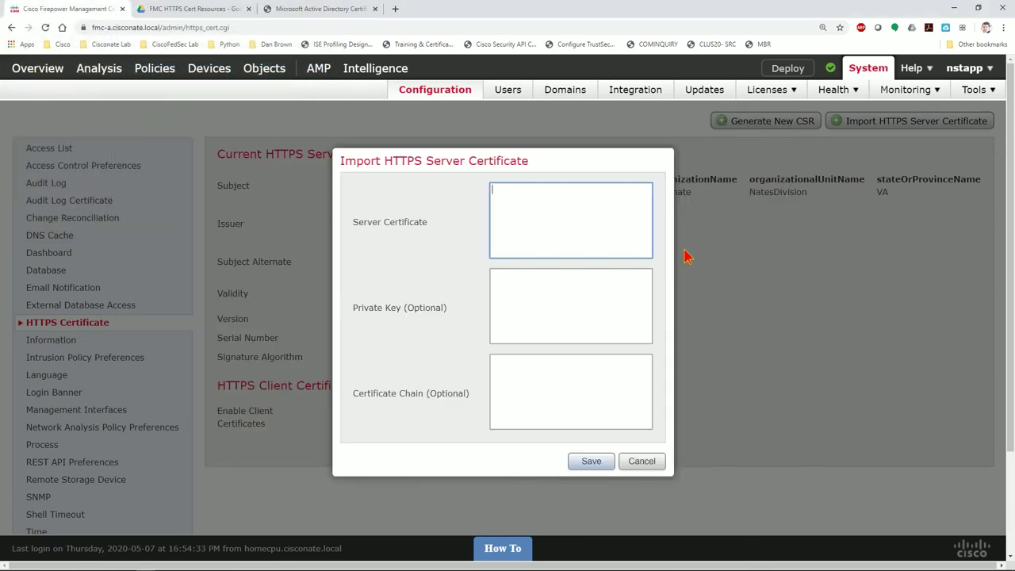
click(977, 7)
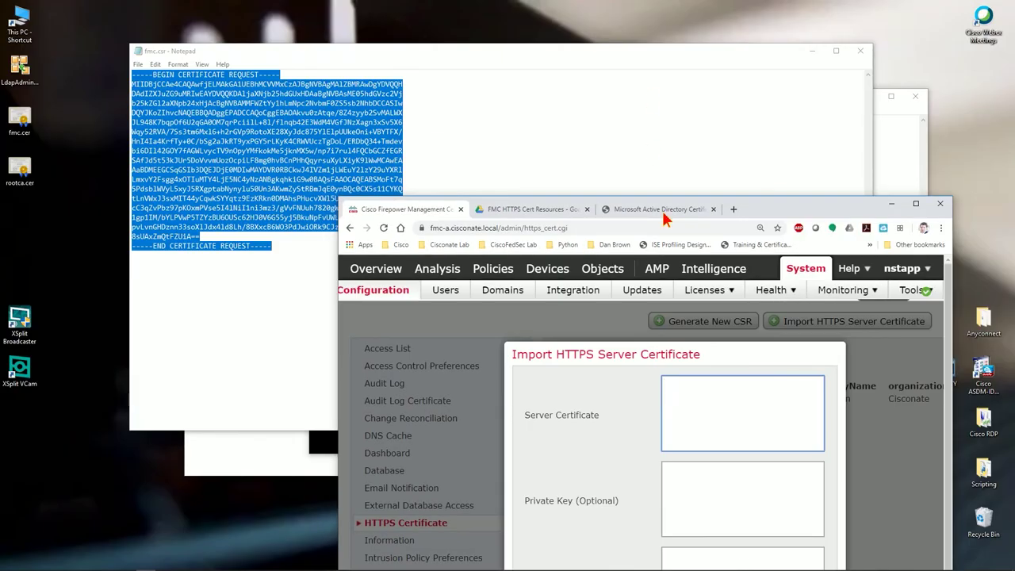
click(859, 51)
click(779, 99)
click(915, 96)
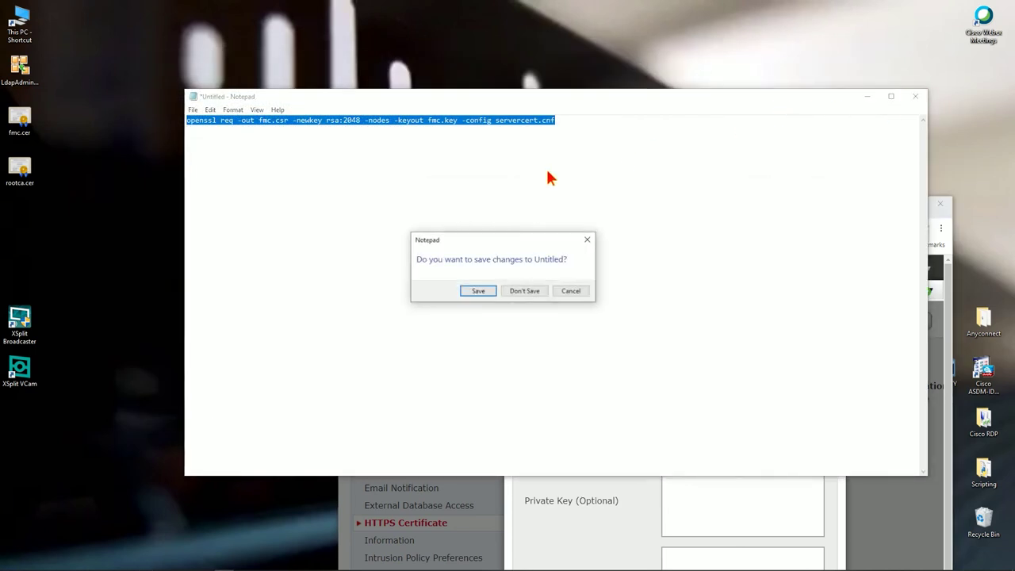
click(524, 290)
key(alt+Tab)
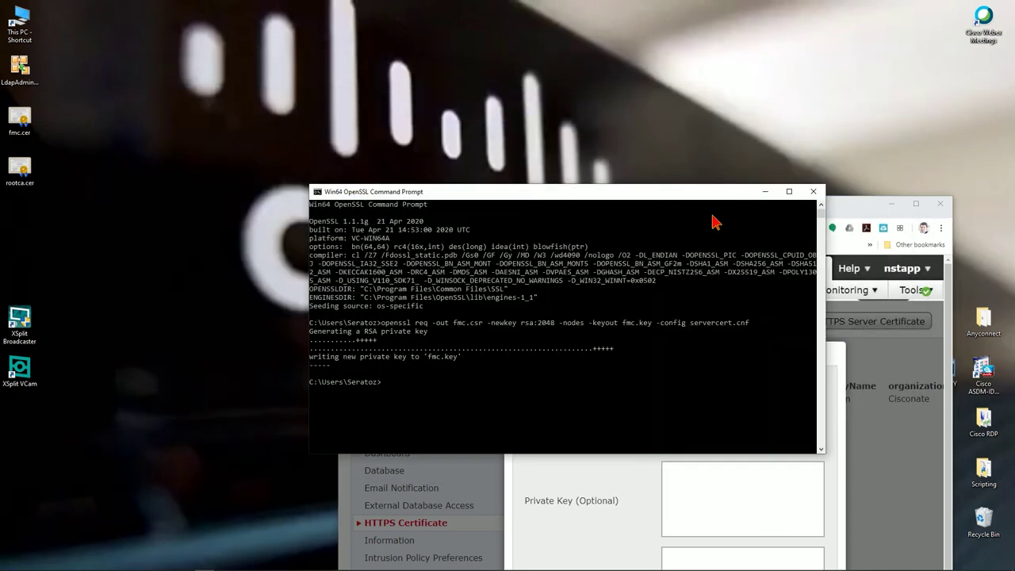
click(813, 191)
Step: Open the fmc.cer file from the desktop with Notepad
click(24, 125)
right_click(24, 125)
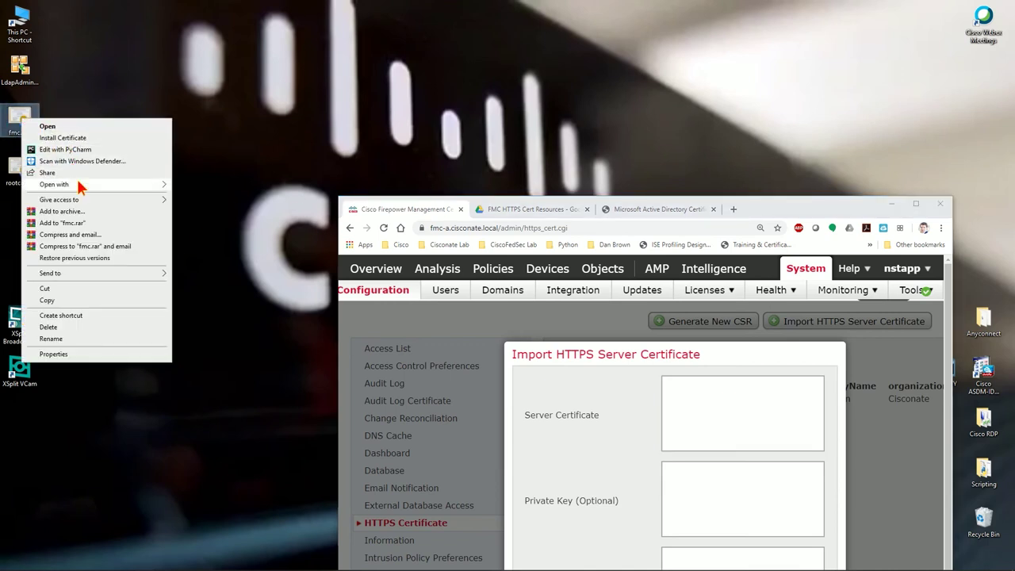
mouse_move(79, 186)
click(194, 198)
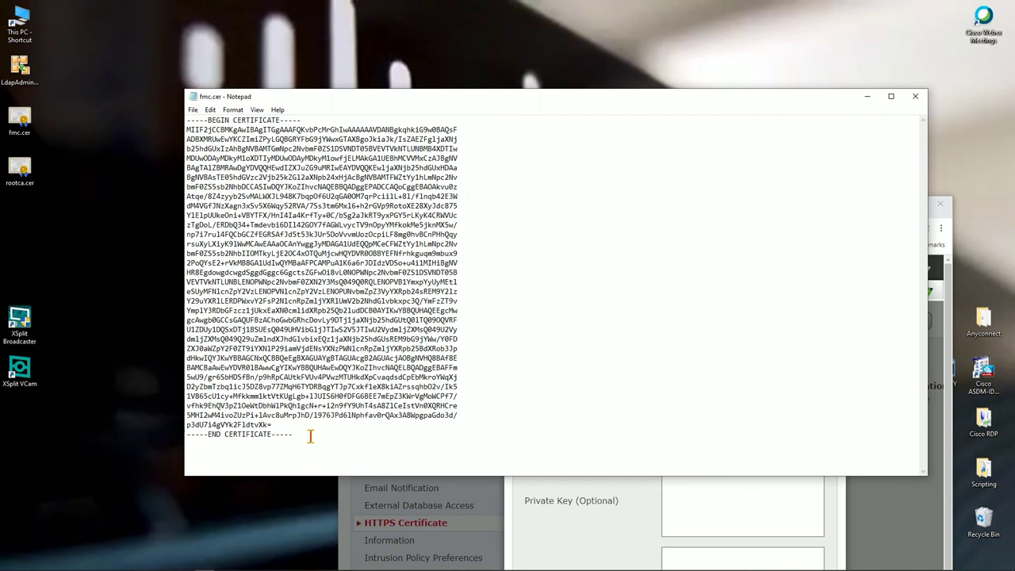
Step: Copy the entire certificate text from fmc.cer into the Server Certificate field, and close Notepad
drag(309, 435, 182, 79)
click(612, 536)
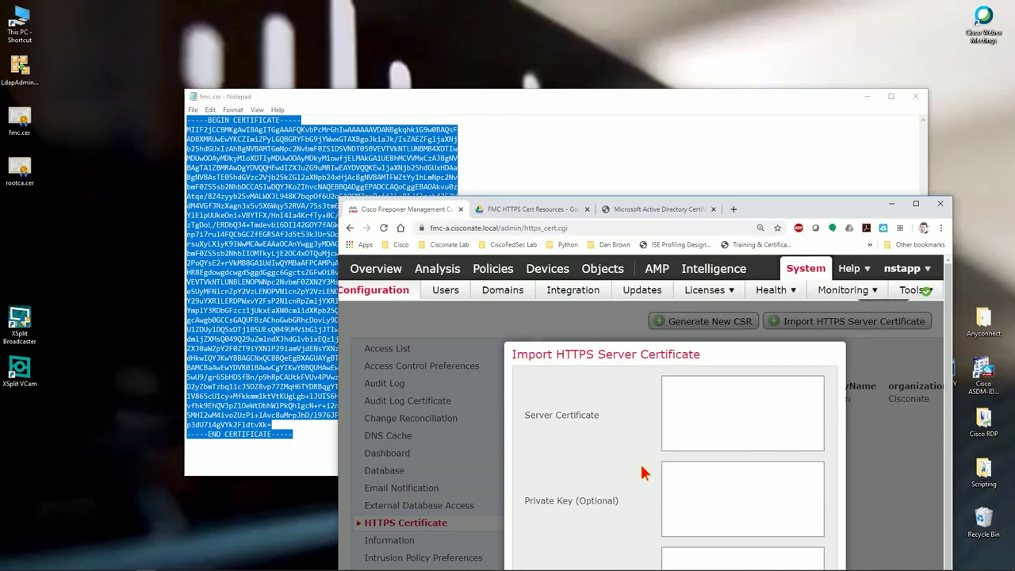
click(689, 403)
key(ctrl+v)
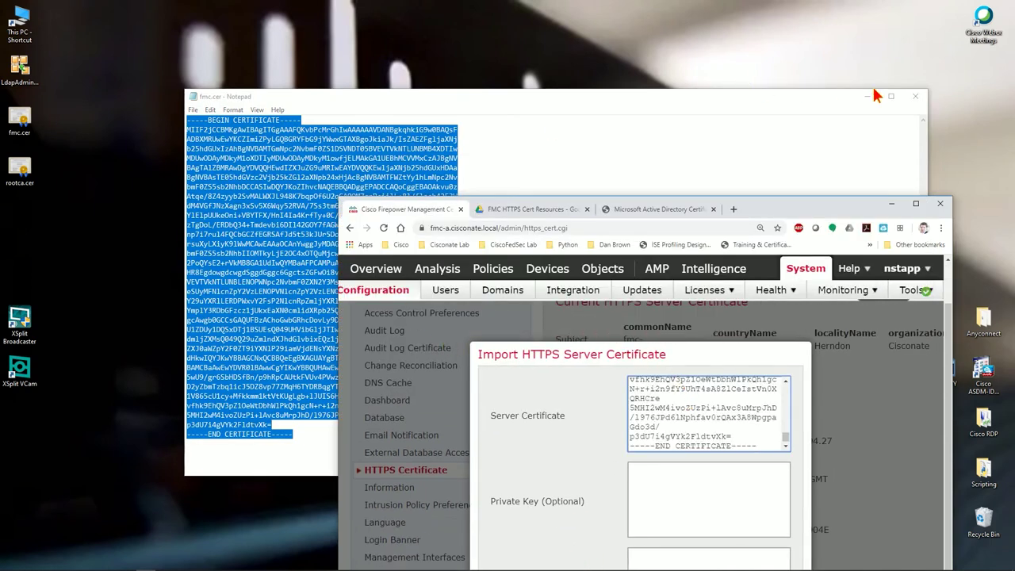
click(915, 95)
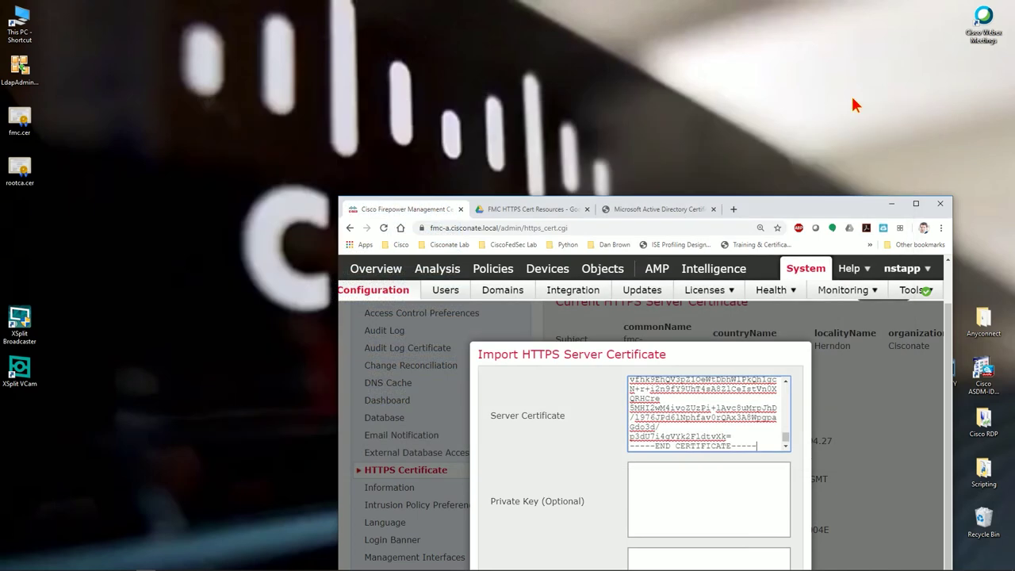
Step: Open the rootca.cer file from the desktop with Notepad
right_click(25, 170)
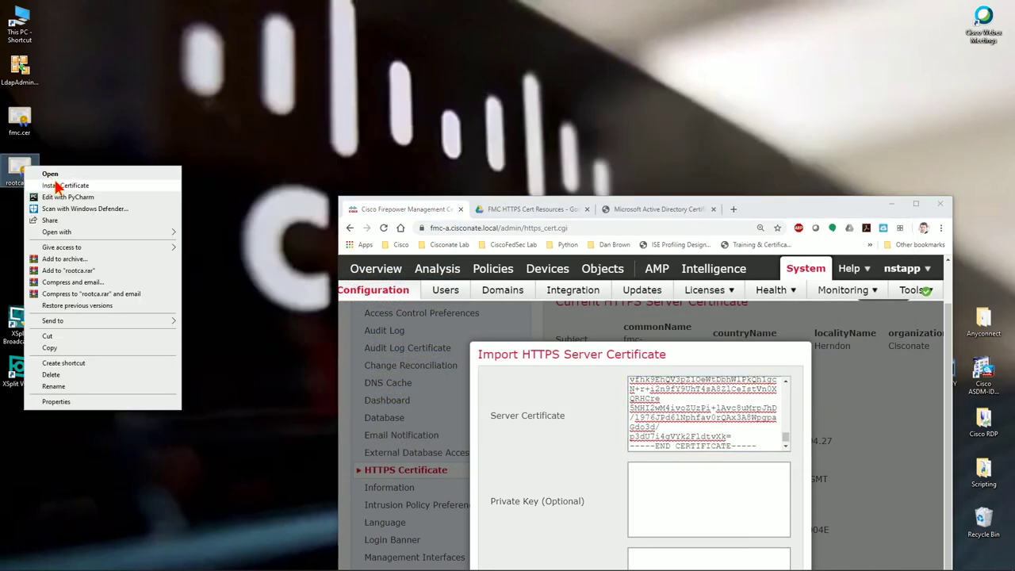
mouse_move(106, 232)
click(210, 246)
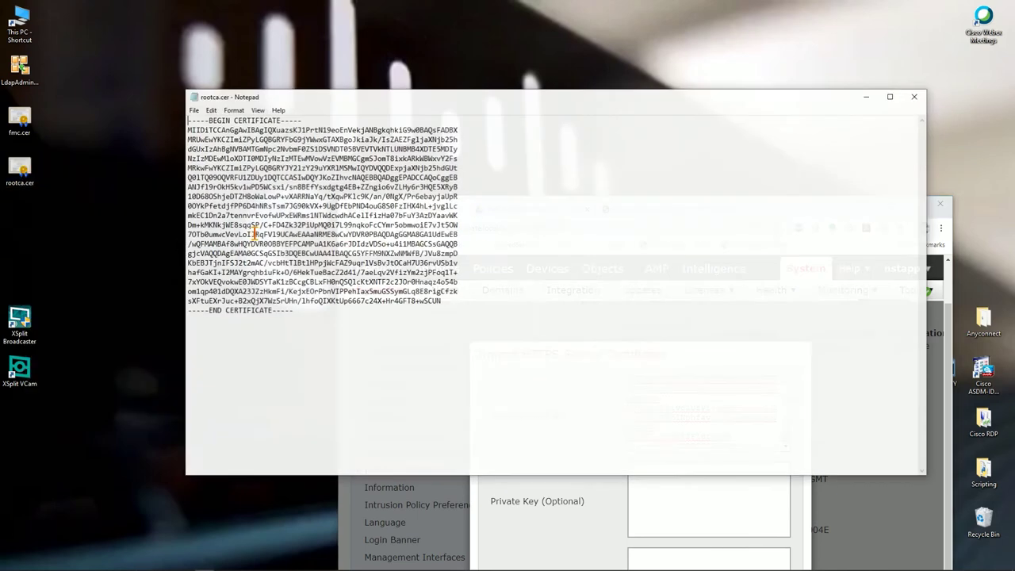
Step: Copy the entire certificate text from rootca.cer into the Certificate Chain field, and close Notepad
drag(309, 310, 181, 183)
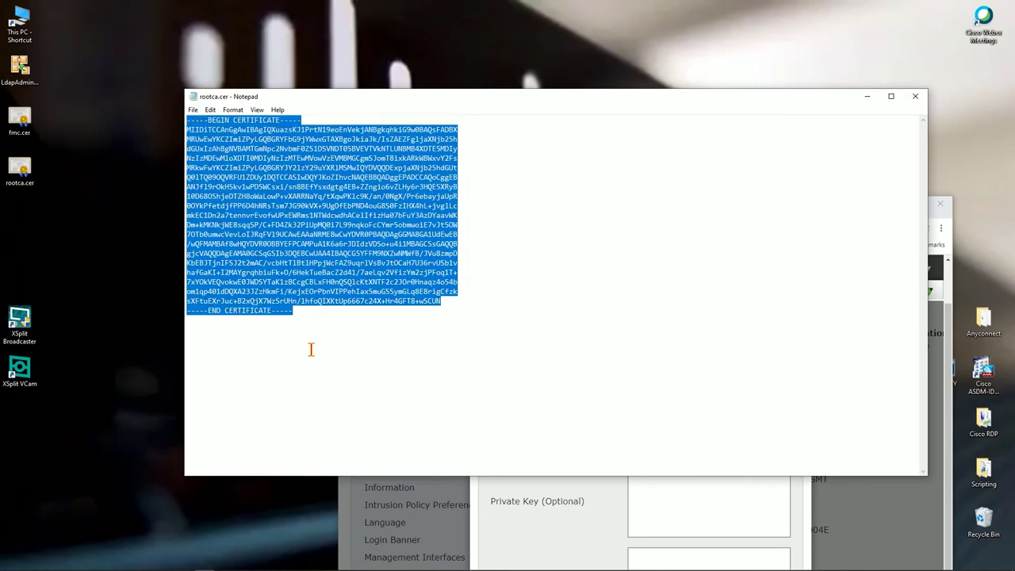
click(560, 563)
drag(734, 202, 667, 69)
click(640, 437)
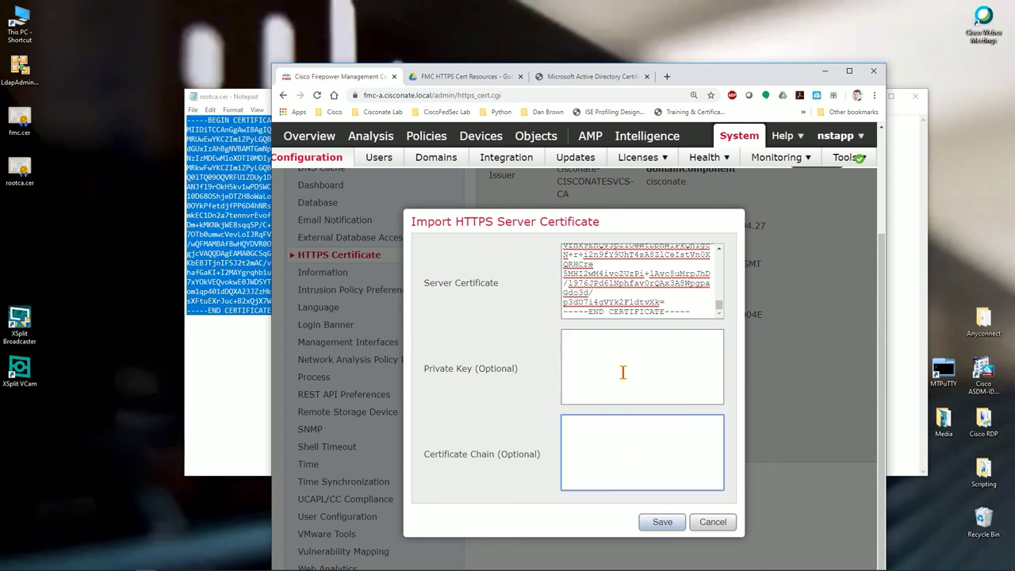
key(ctrl+v)
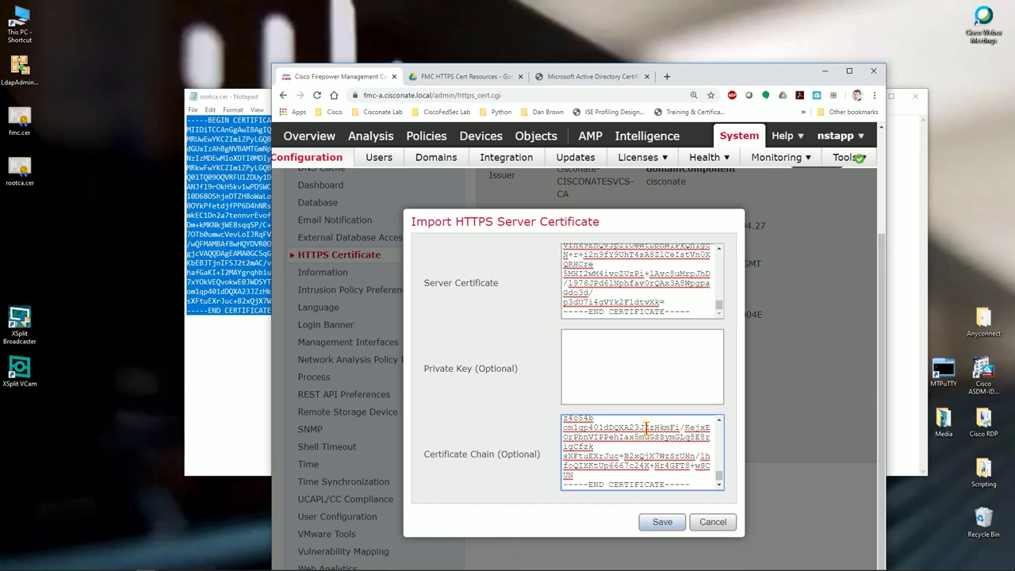
scroll(654, 434, up, 2)
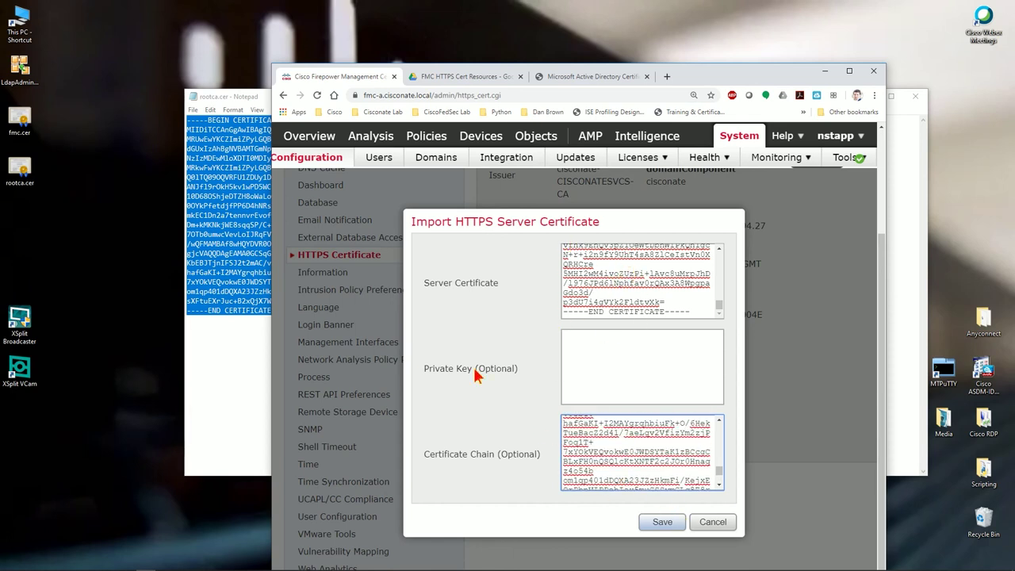
click(216, 375)
click(923, 95)
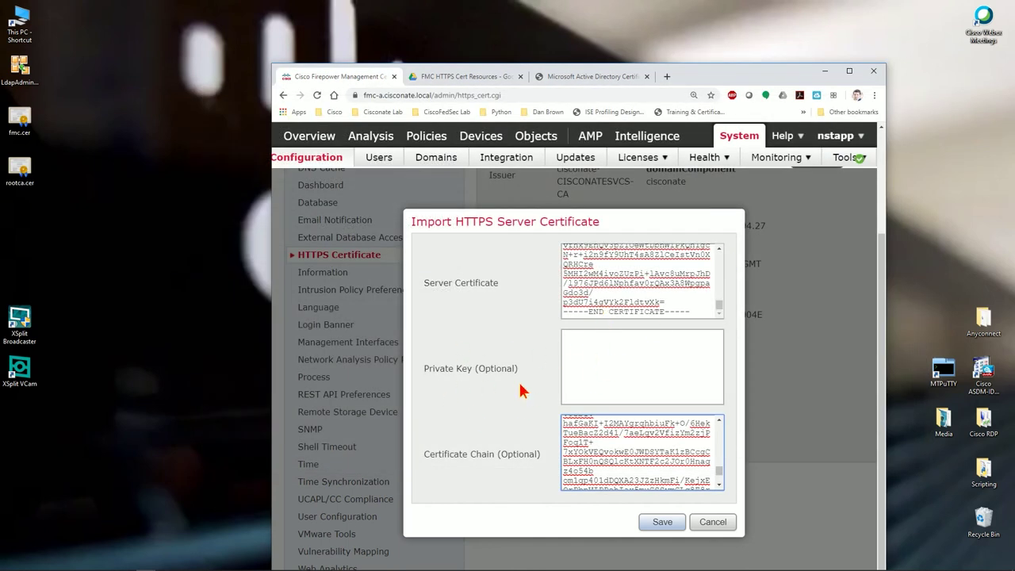
Step: Open File Explorer and browse to the personal user folder under C:\Users that holds the OpenSSL files
click(79, 562)
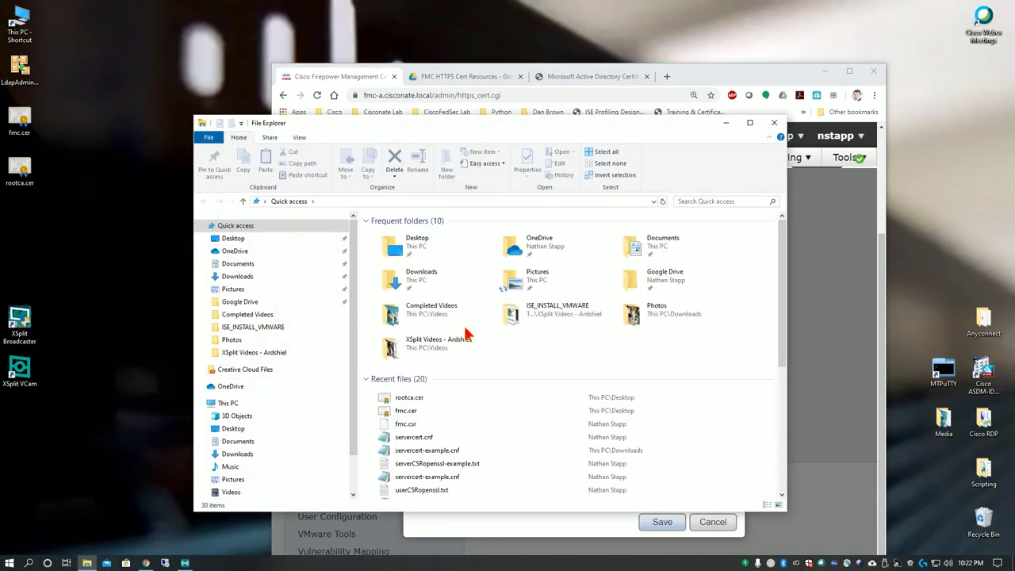
scroll(458, 406, down, 3)
scroll(458, 406, down, 2)
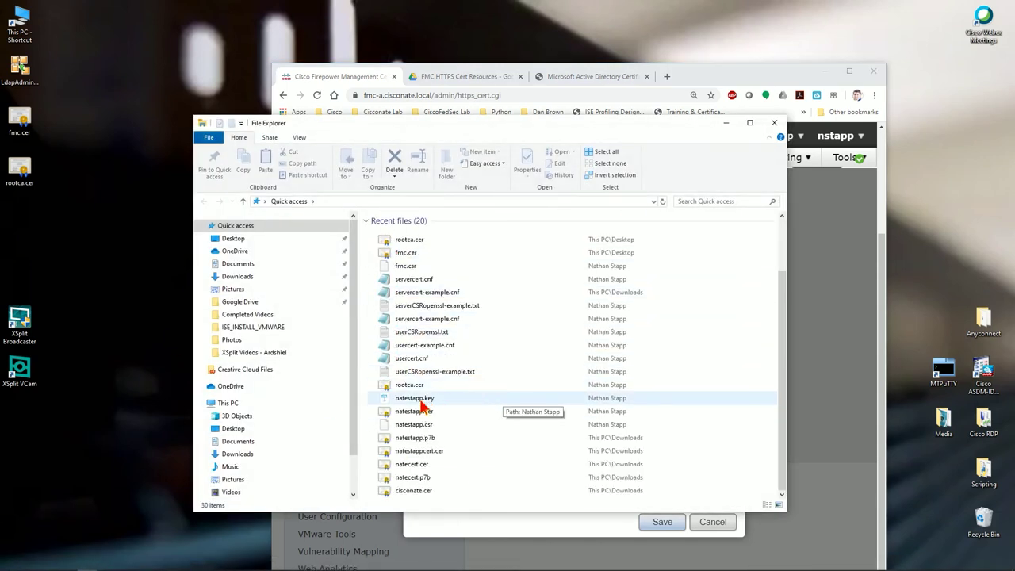
scroll(236, 457, down, 2)
click(235, 457)
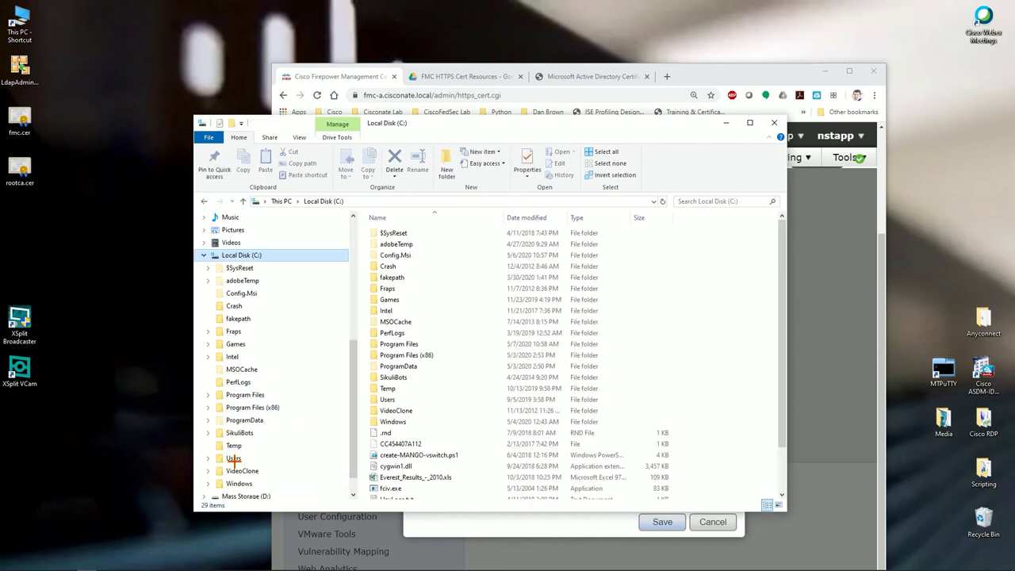
double_click(388, 399)
double_click(393, 277)
scroll(444, 337, down, 15)
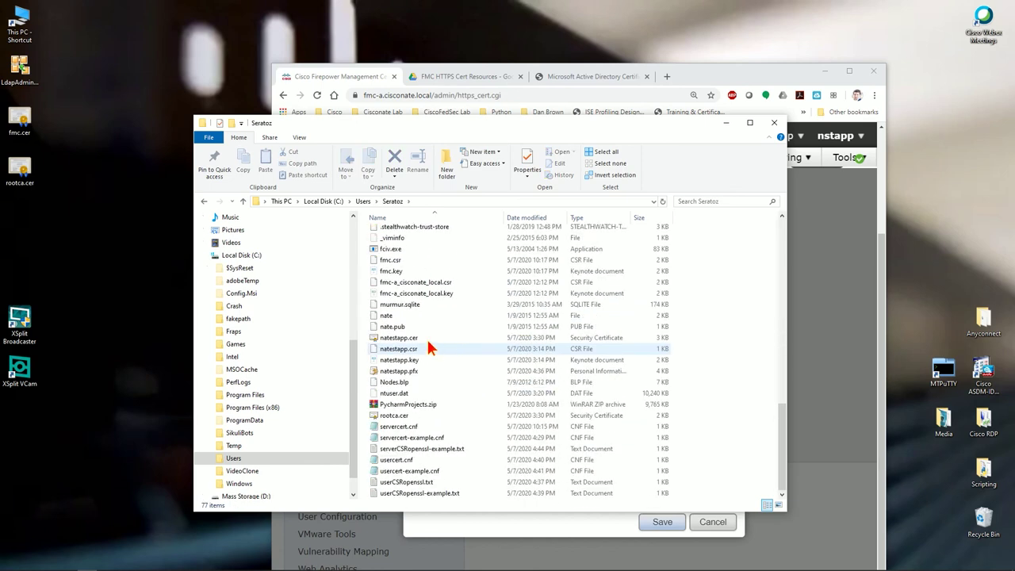
Step: Open the fmc.key file from the user folder with Notepad
click(393, 273)
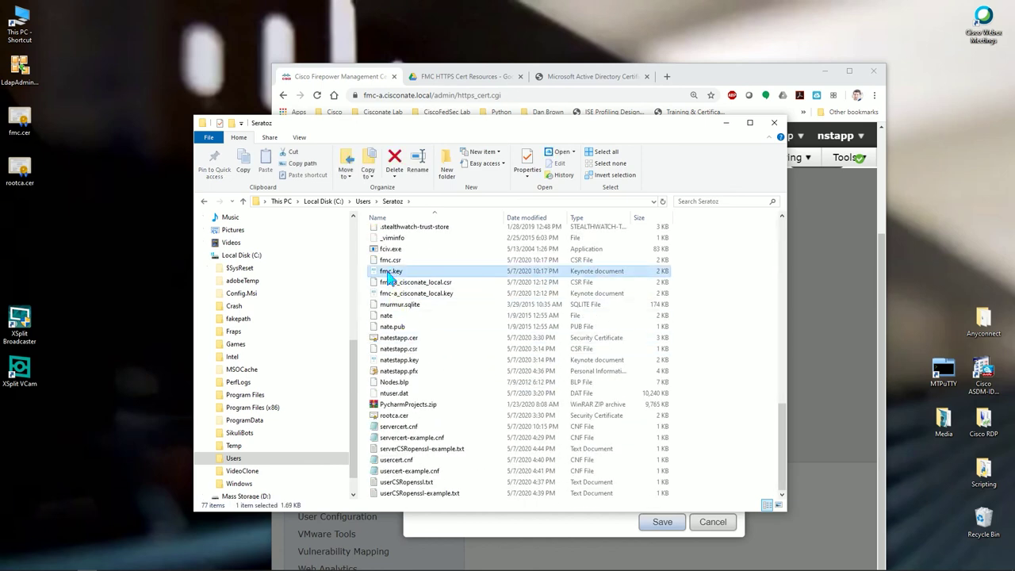
right_click(389, 273)
mouse_move(463, 326)
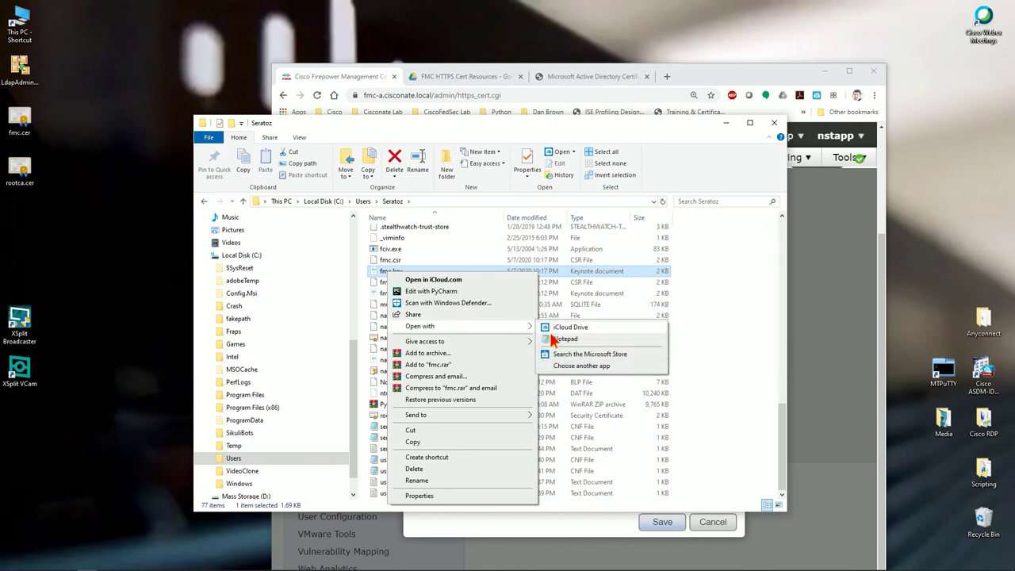
click(559, 342)
Step: Copy the entire private key from fmc.key into the Private Key field and save the HTTPS server certificate import
drag(321, 381, 178, 57)
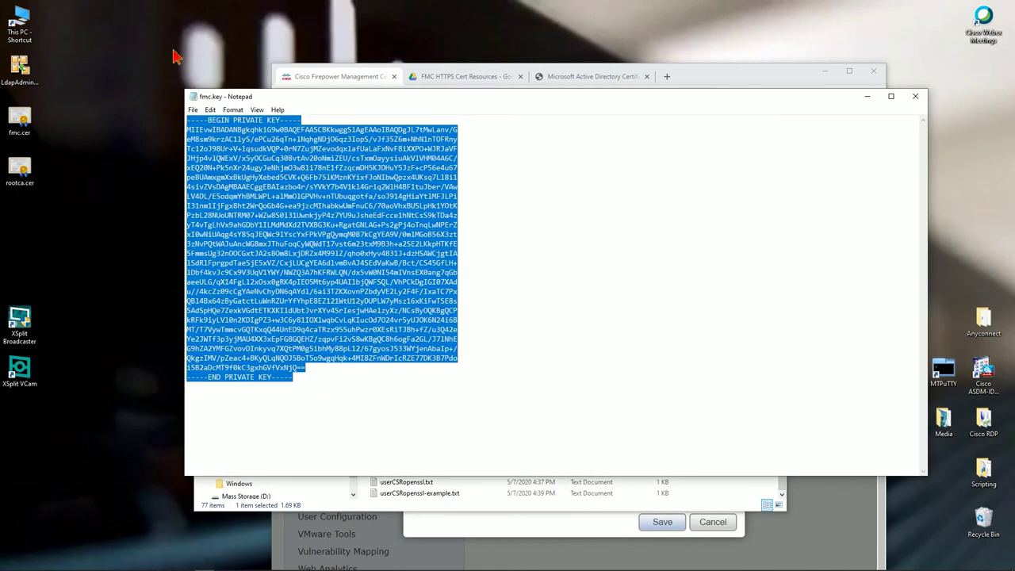
click(579, 521)
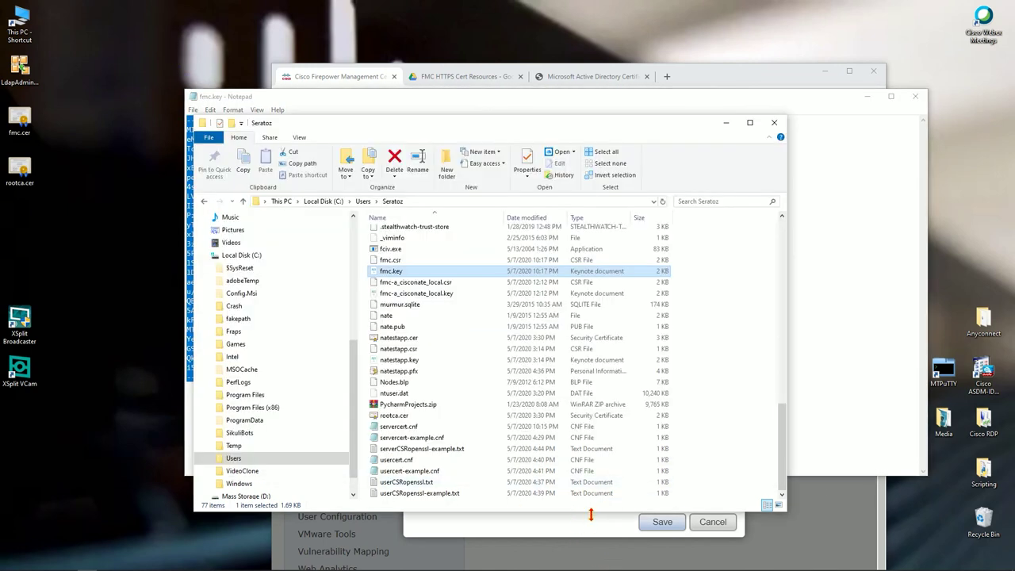
click(630, 373)
key(ctrl+v)
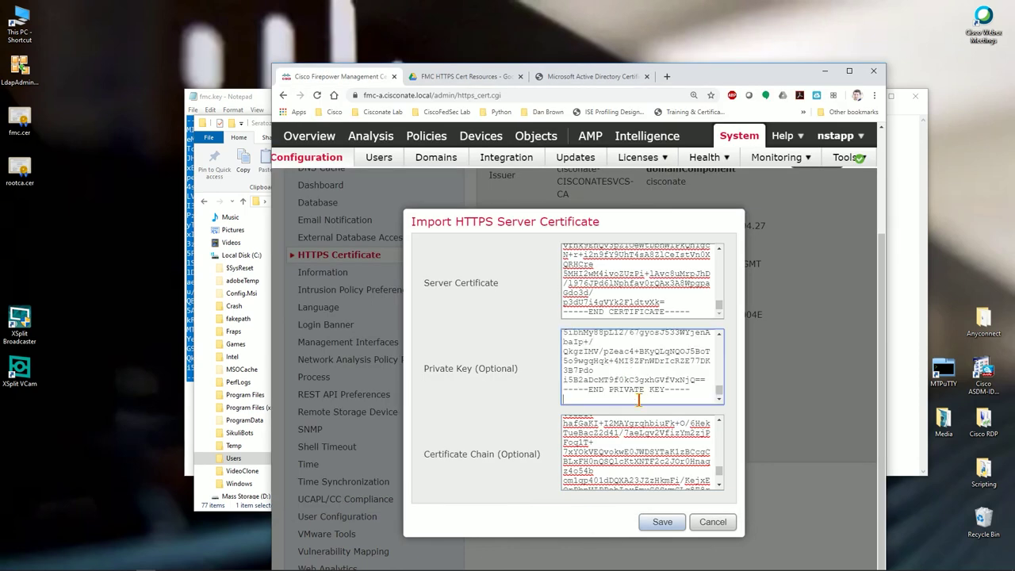
click(662, 521)
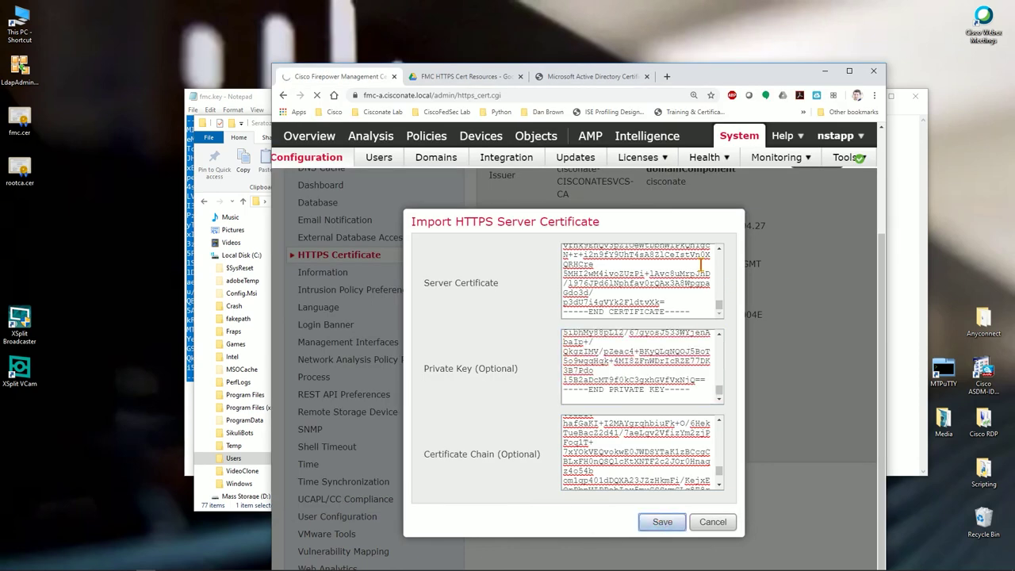
Step: Maximize the browser window and check the organizational unit name of the current HTTPS server certificate
click(849, 71)
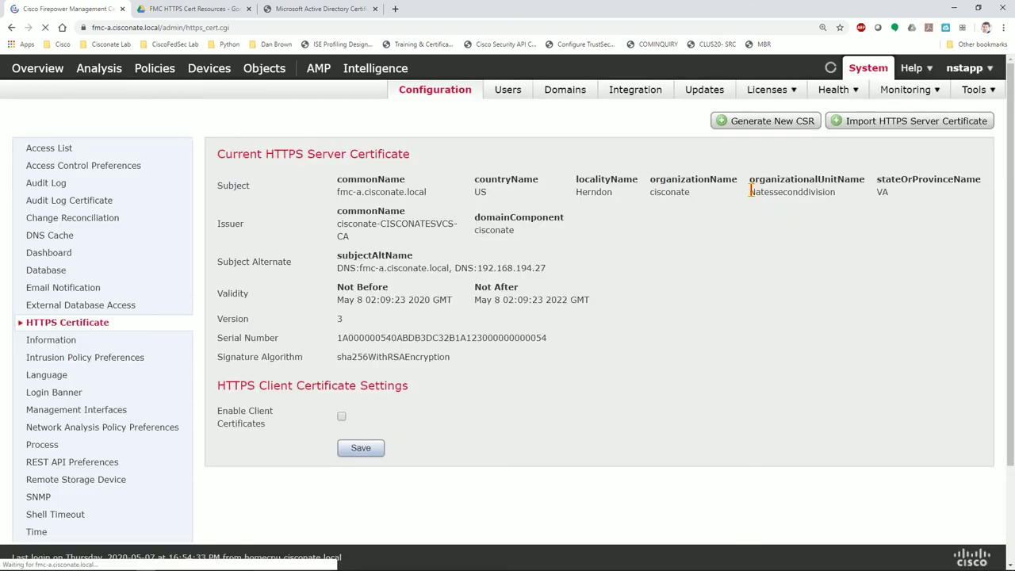
drag(749, 192, 835, 193)
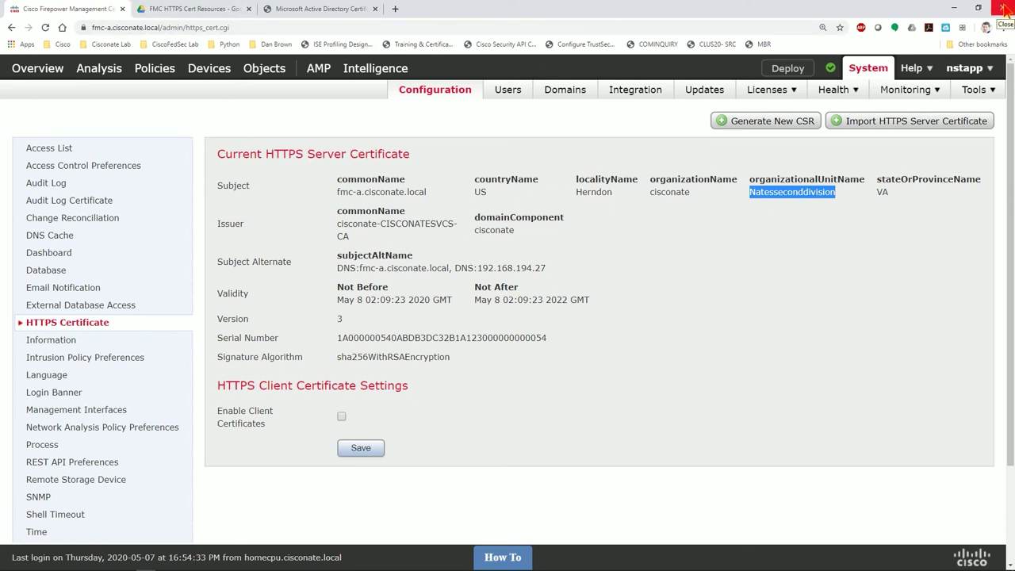
mouse_move(952, 73)
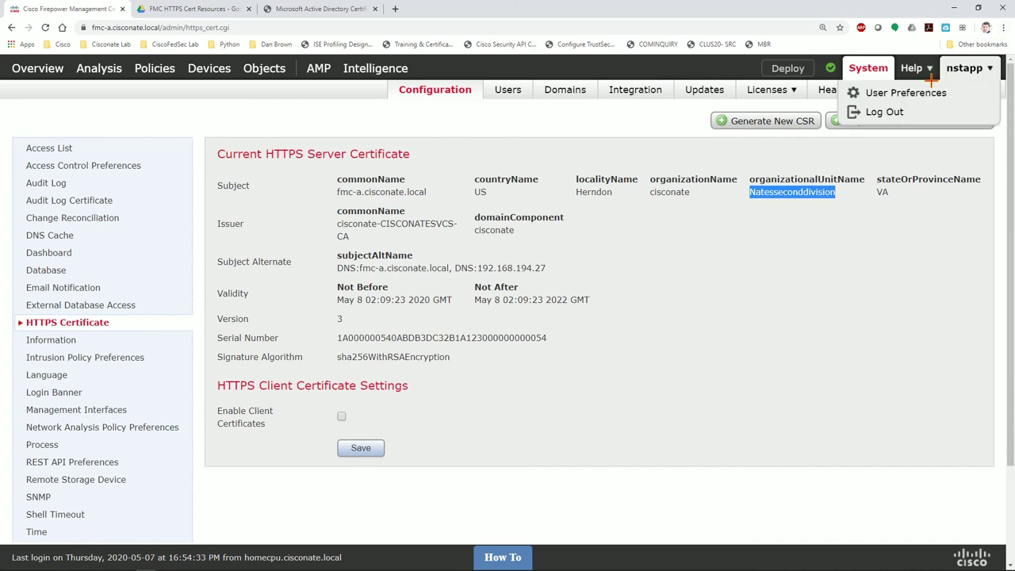
Step: Restart Chrome, closing the fmc.key Notepad window as well, and load the Firepower Management Center login page from the Cisconate Lab bookmarks
click(1005, 7)
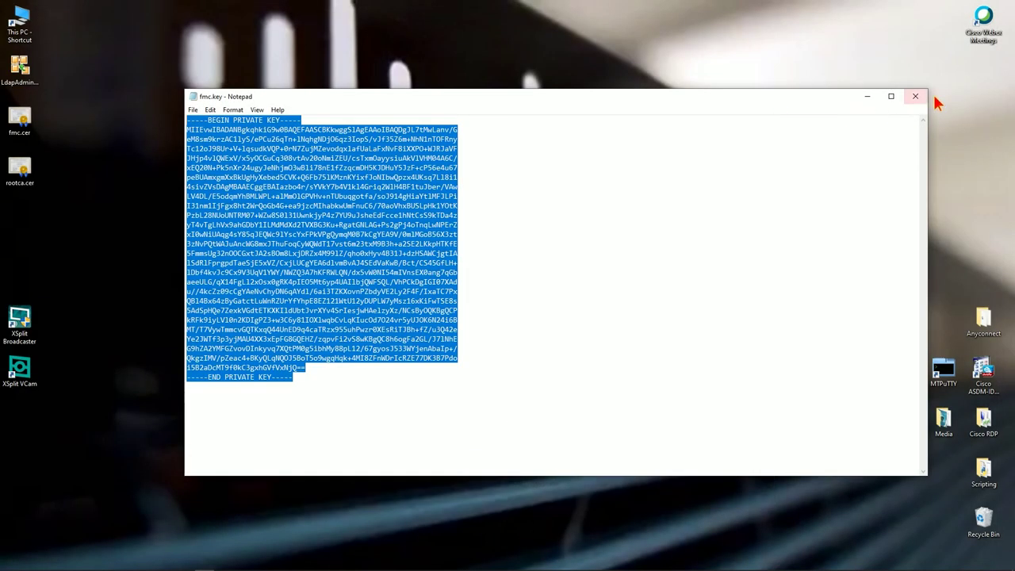
click(916, 96)
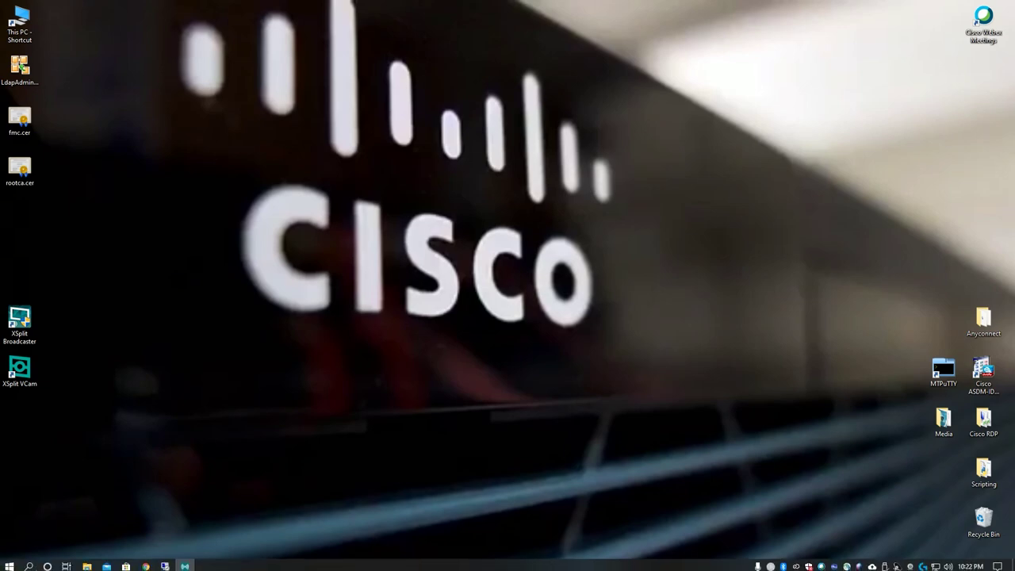
click(148, 562)
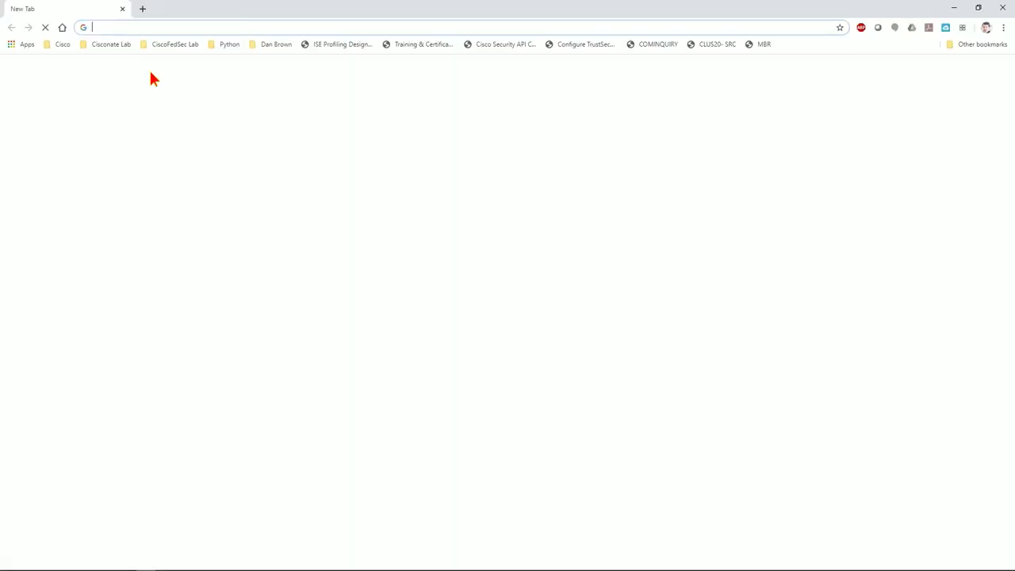
click(114, 44)
click(118, 97)
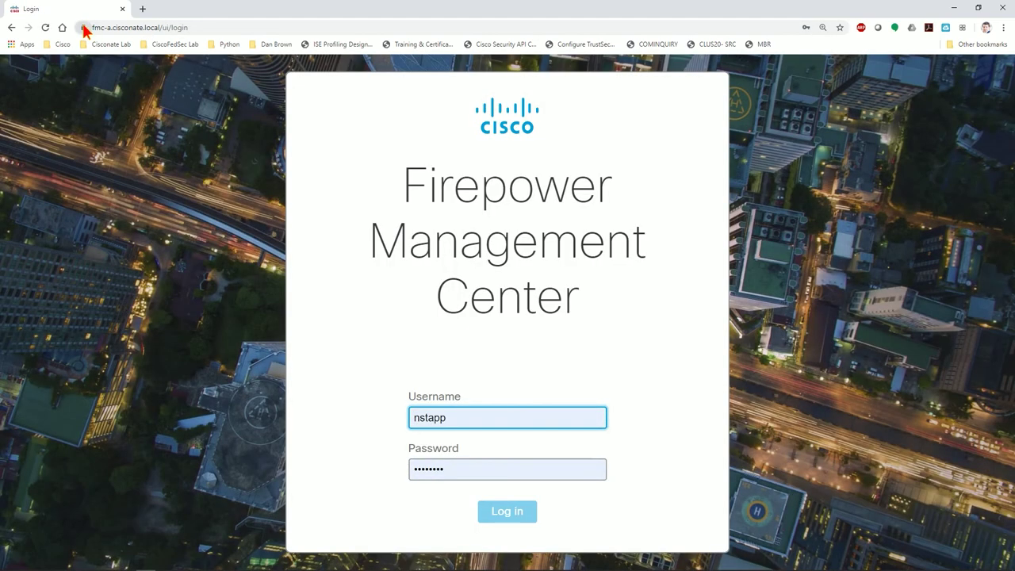
Step: Inspect the Subject details of the login page's certificate, highlight its organizational unit, and close the certificate viewer
click(83, 28)
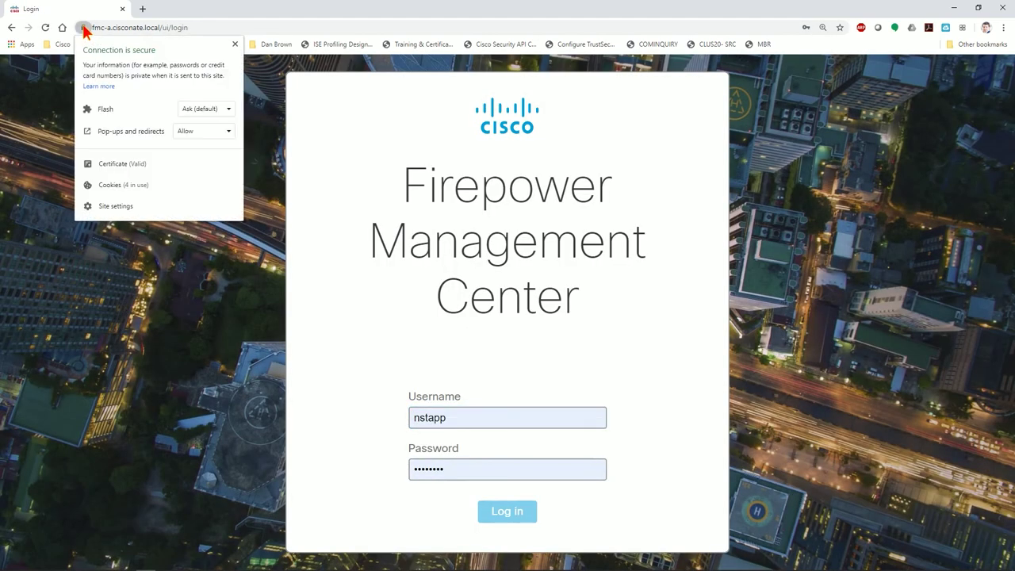
click(133, 162)
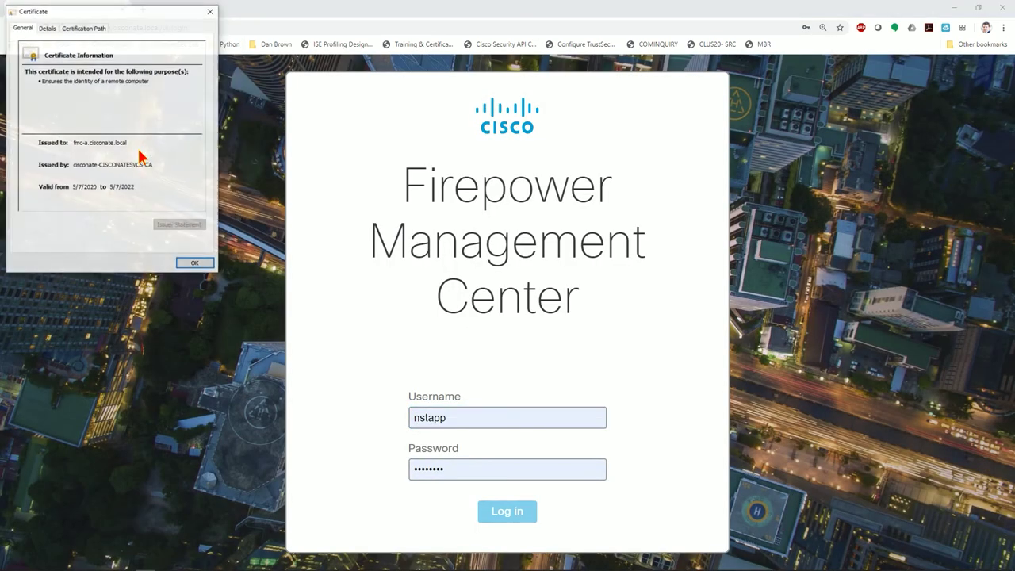
click(47, 27)
scroll(122, 123, down, 1)
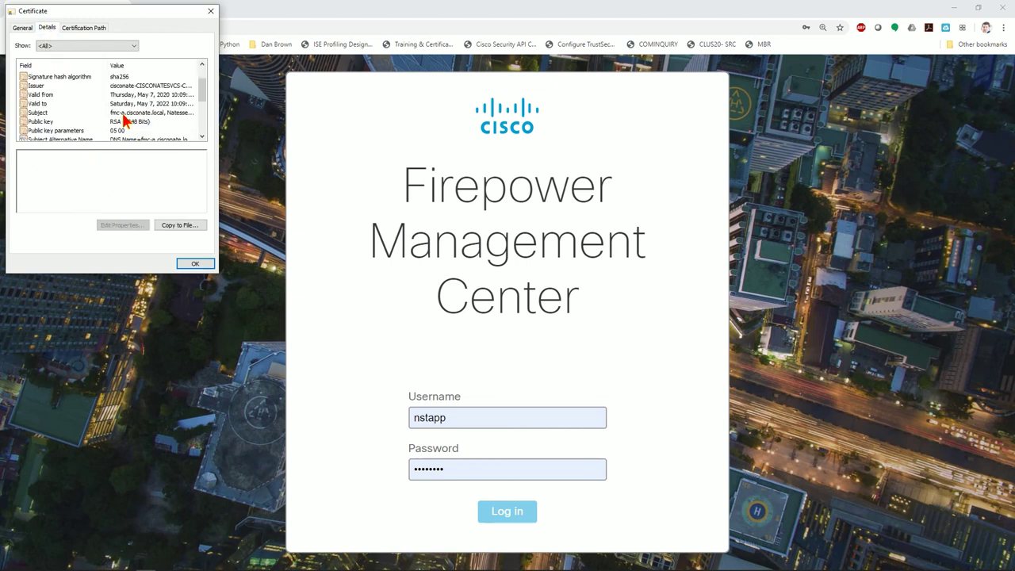
click(119, 113)
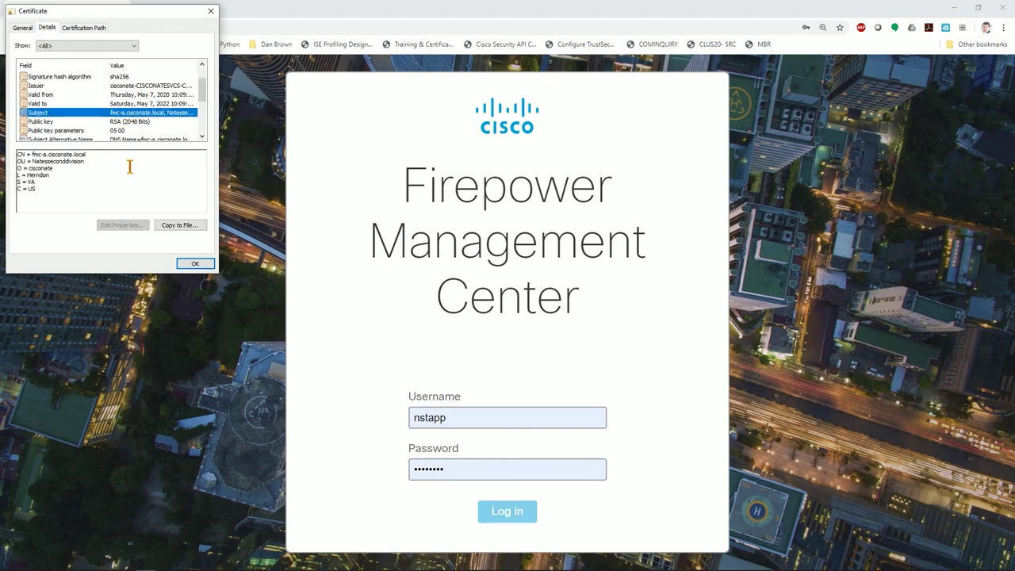
click(28, 159)
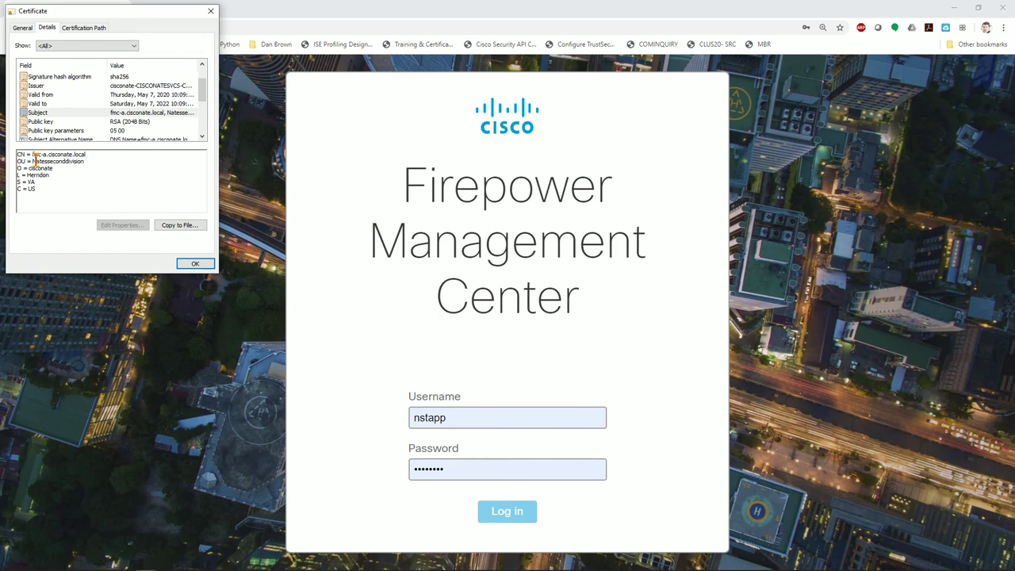
drag(32, 161, 86, 162)
click(210, 10)
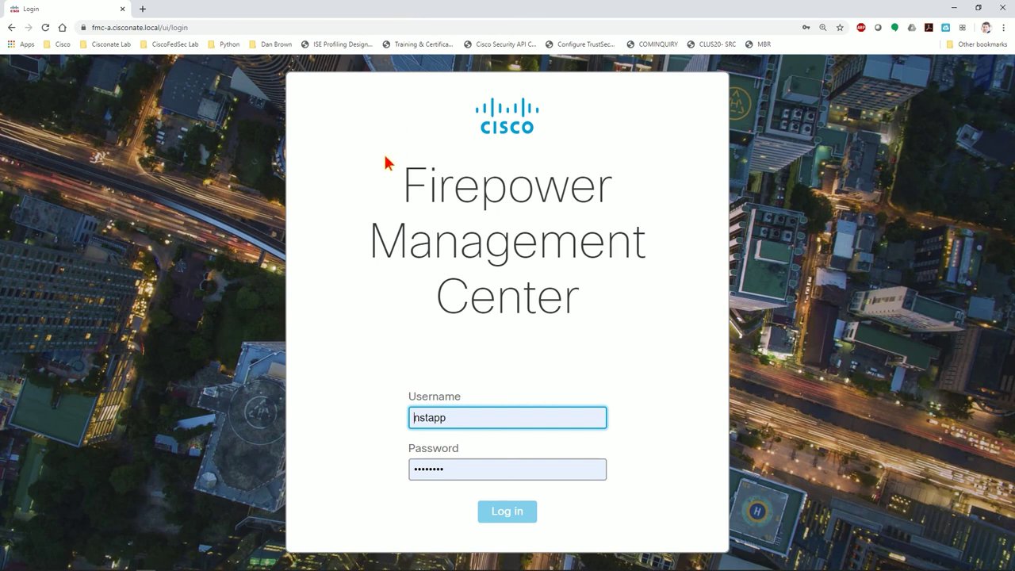
Step: Log in to Firepower Management Center with the prefilled credentials, ending the existing session
click(504, 511)
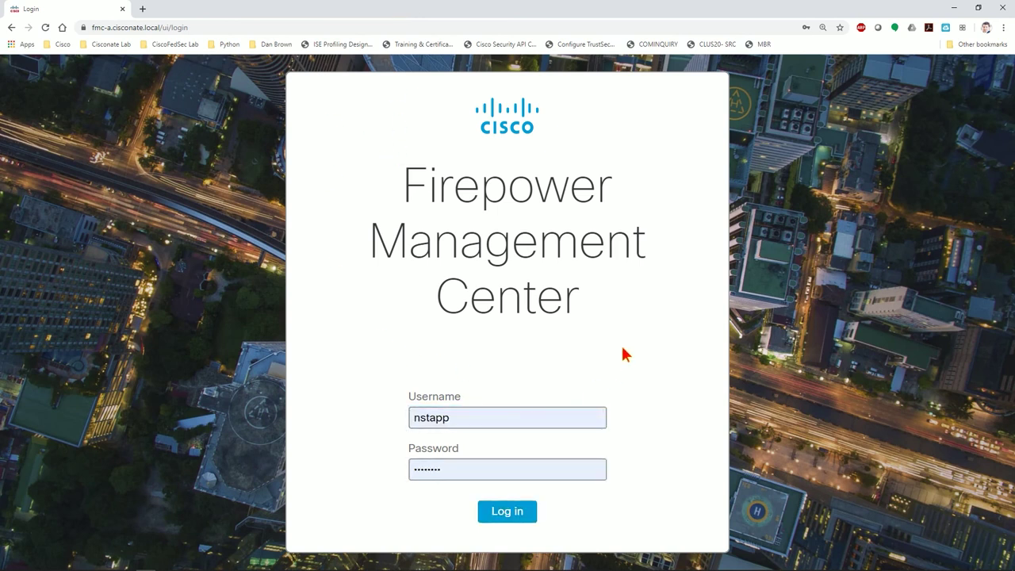
click(512, 512)
click(511, 514)
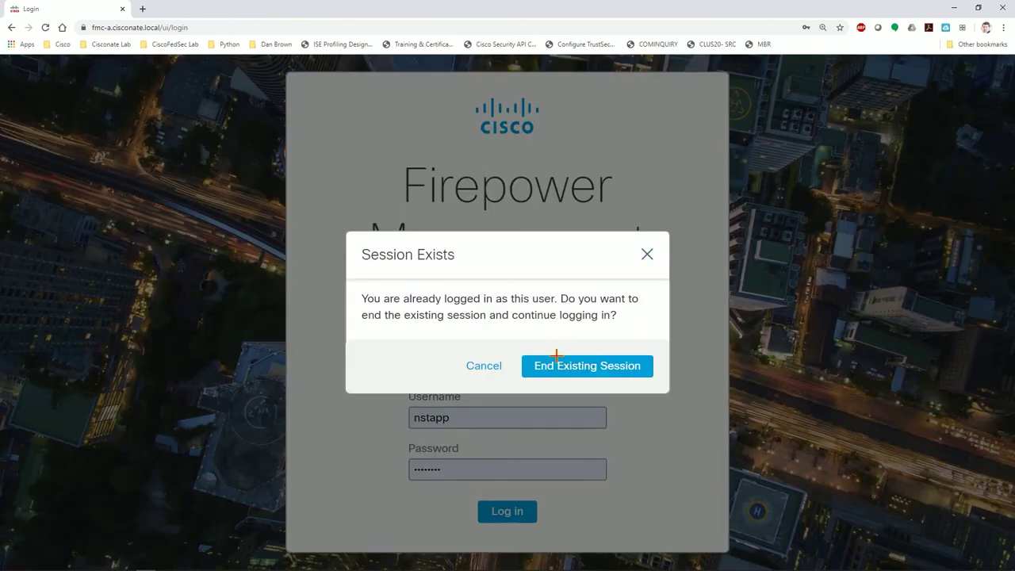
click(557, 361)
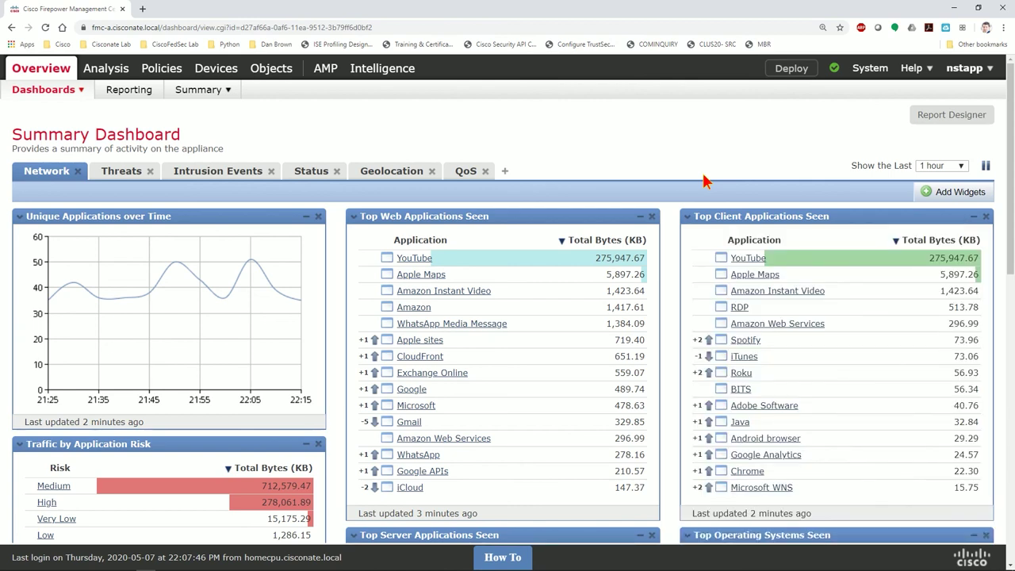
Step: Open the HTTPS Certificate page in the system configuration and review the current HTTPS server certificate's details
mouse_move(870, 68)
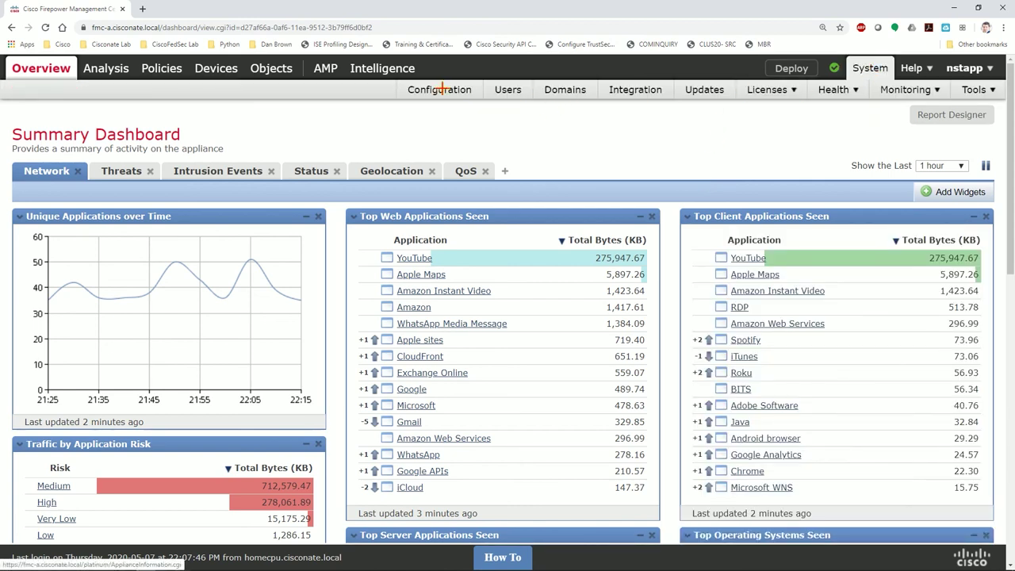
click(439, 89)
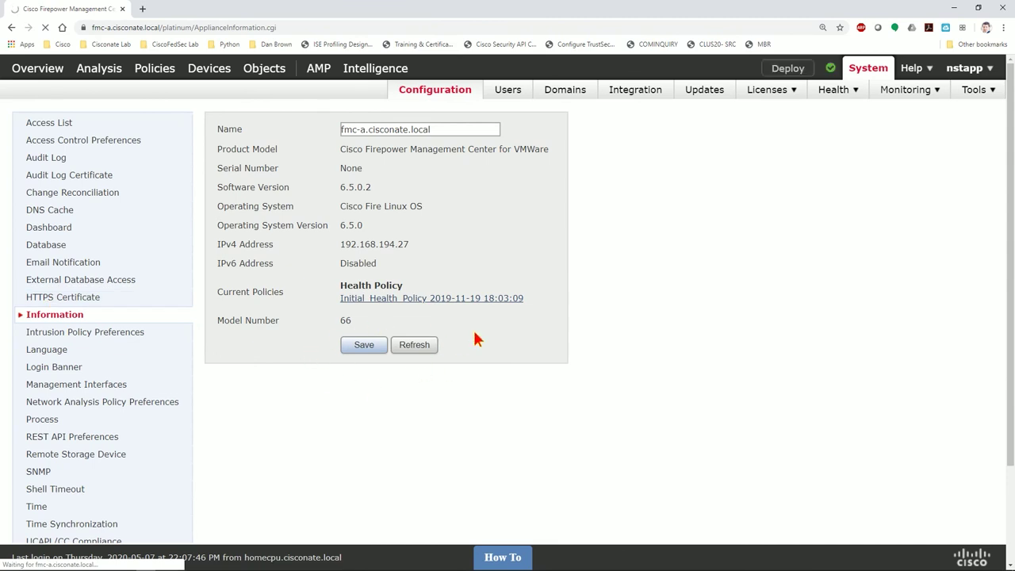
click(178, 300)
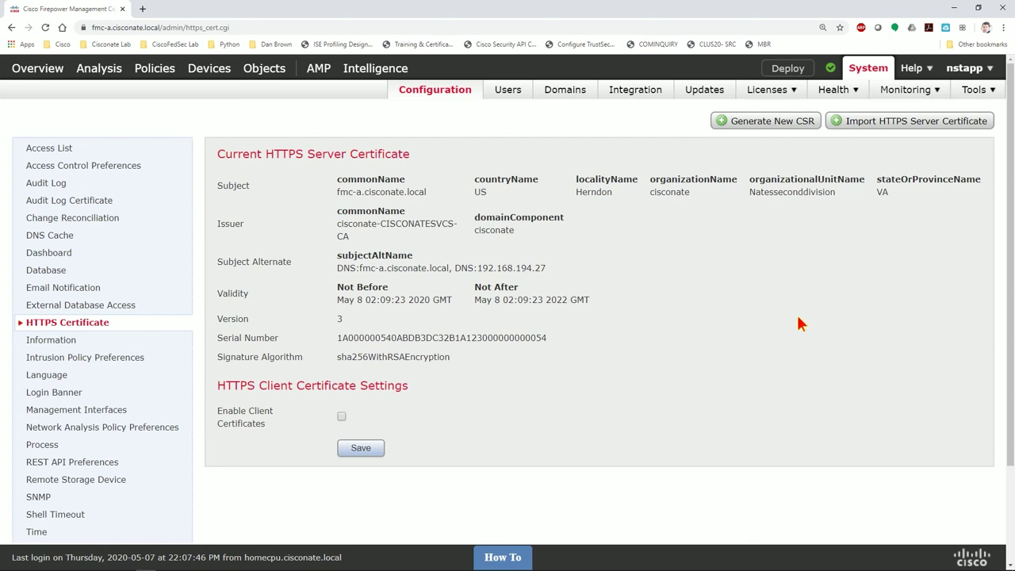
scroll(314, 396, down, 1)
scroll(312, 390, down, 1)
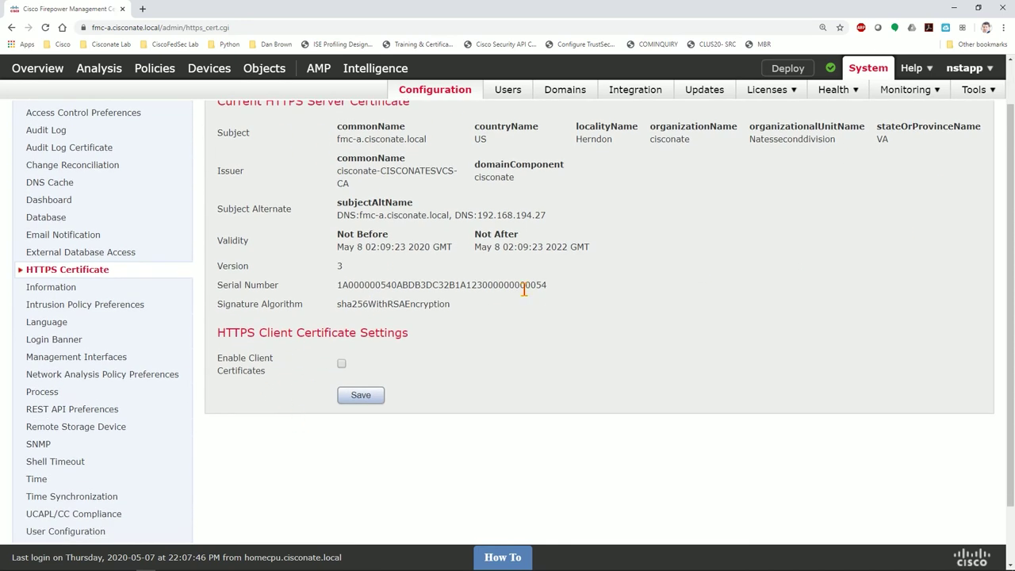